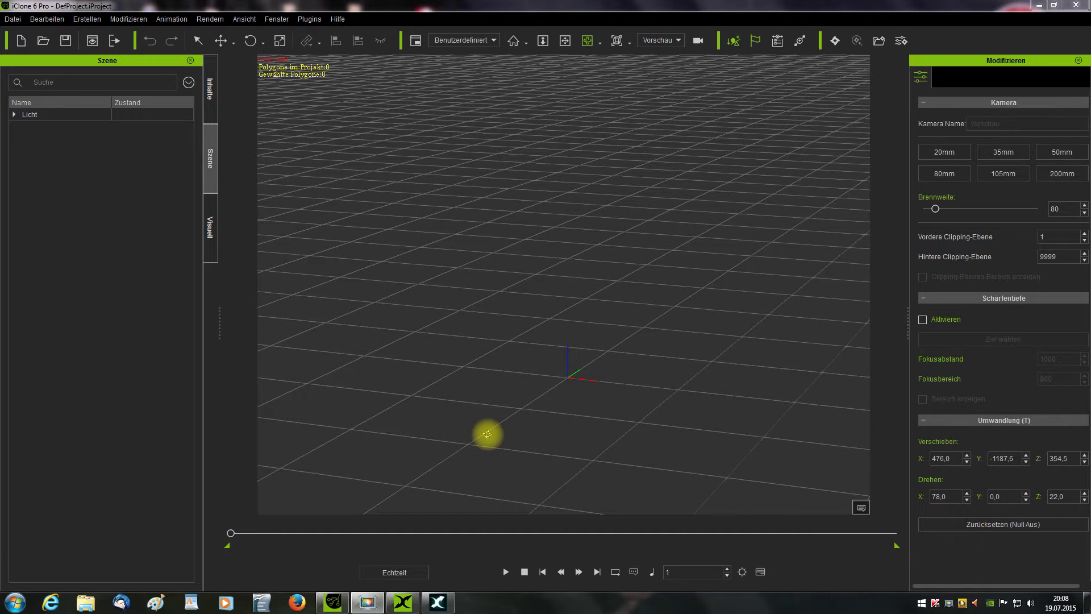
Switch to iClone 3DXchange5 and open the new 3D Warehouse site in a maximized window
click(438, 602)
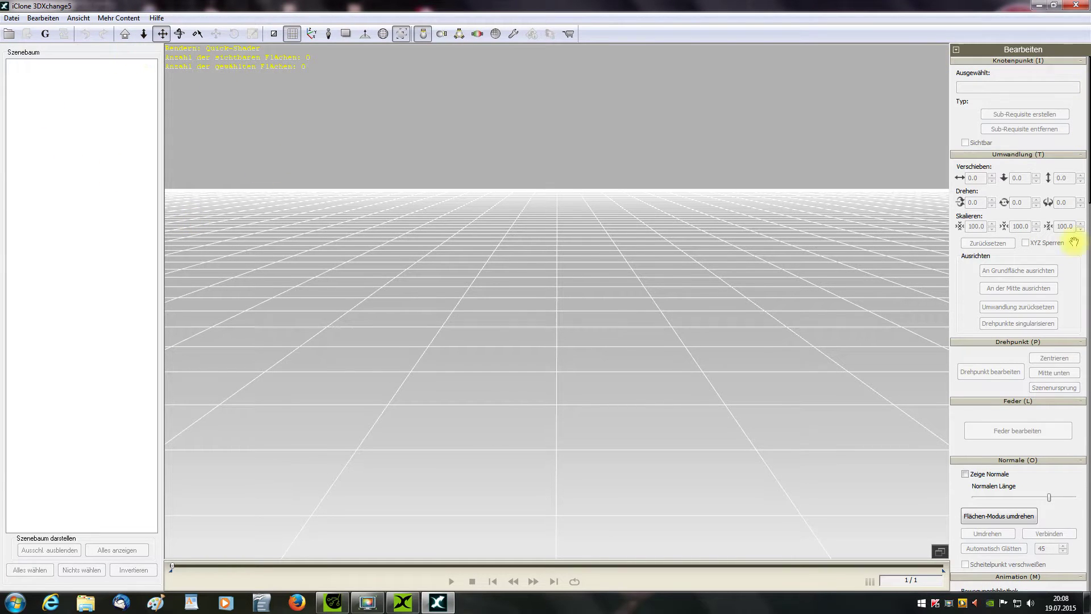
click(403, 601)
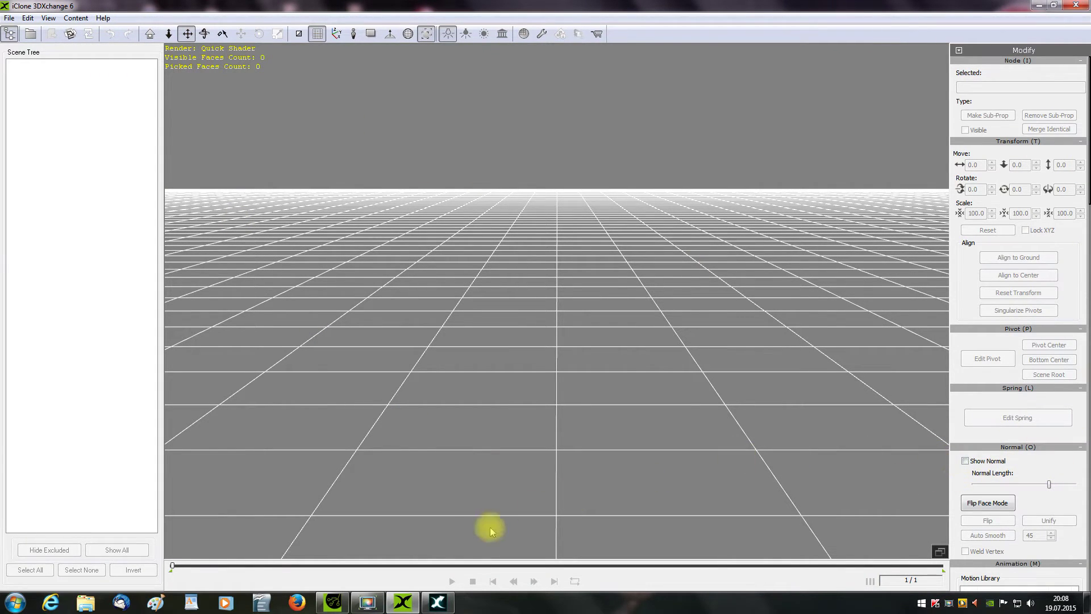
click(437, 602)
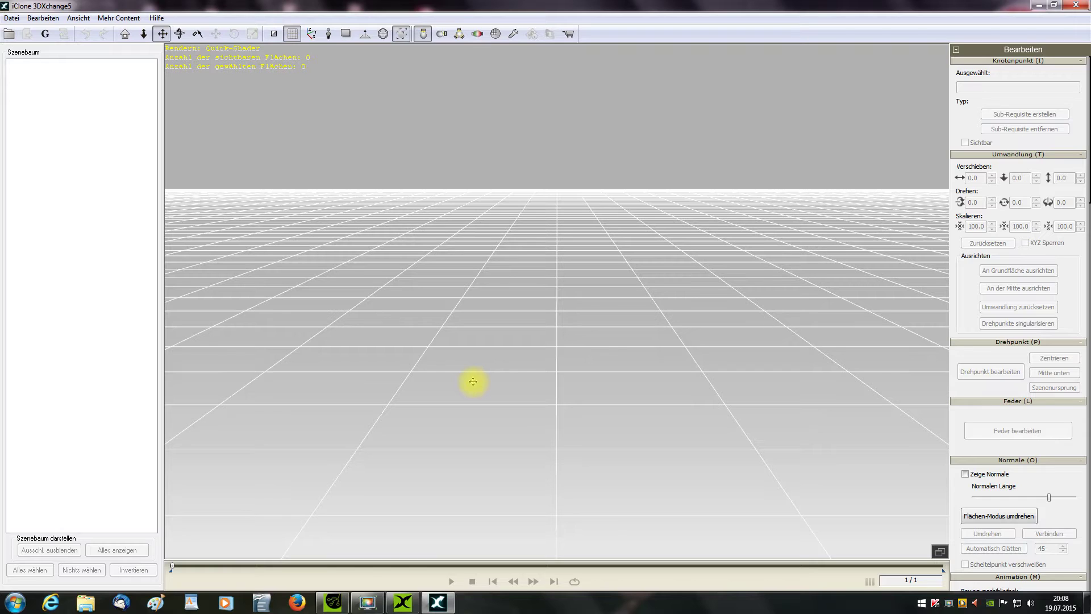
click(45, 34)
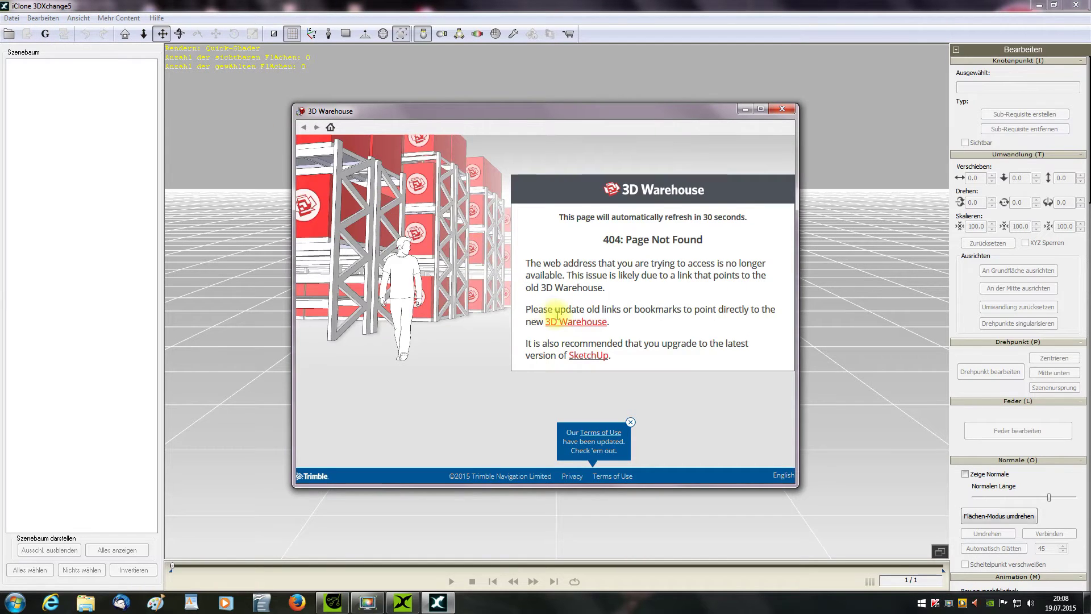
click(573, 322)
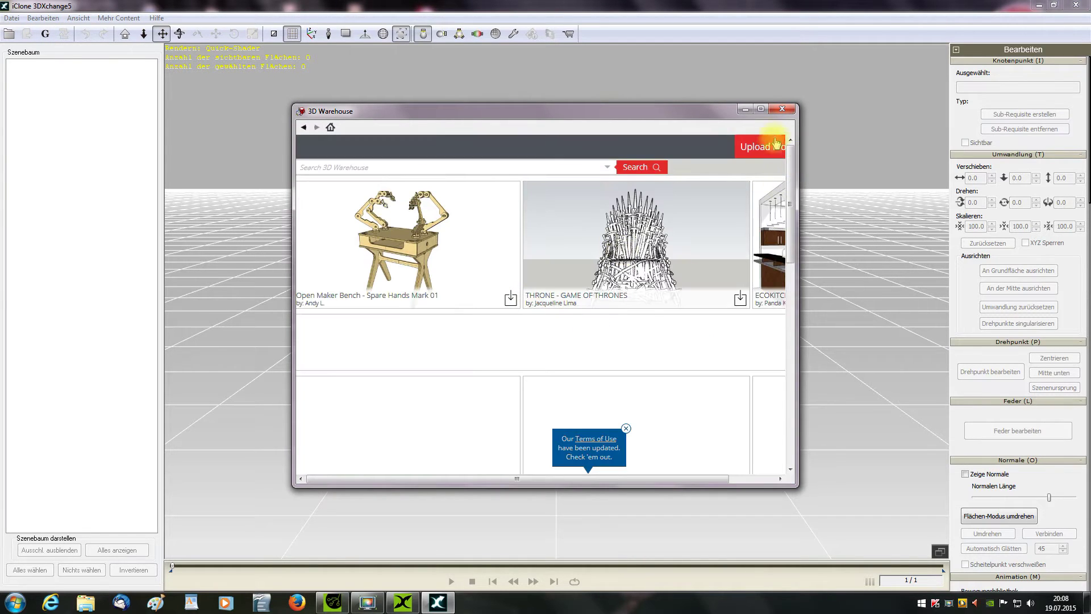
click(760, 109)
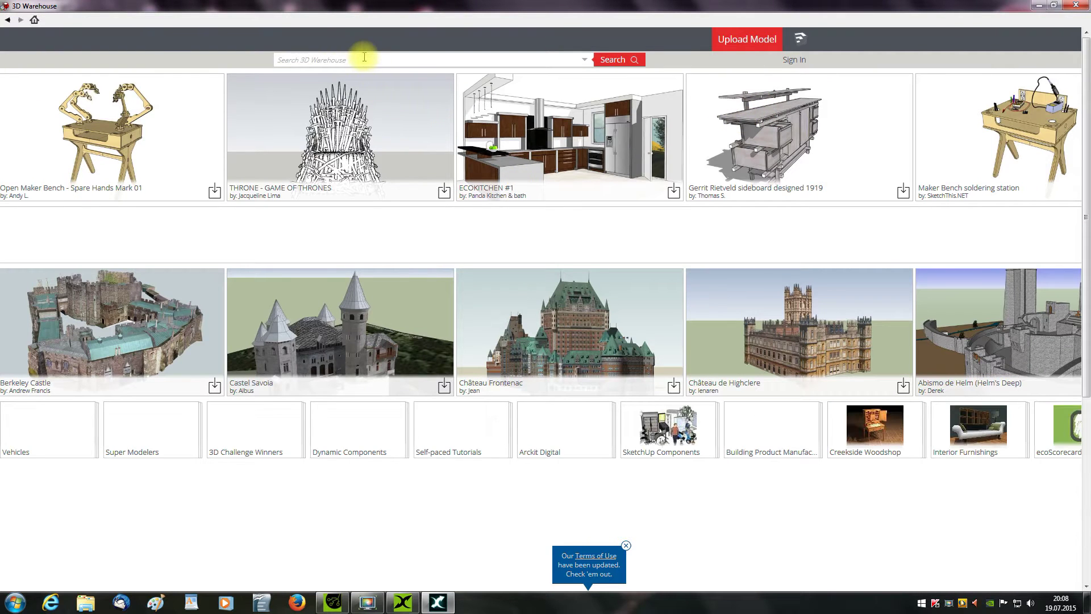
Search 3D Warehouse for "Cessna" and open the model page of the red, white and blue Cessna 172 Skyhawk
click(364, 59)
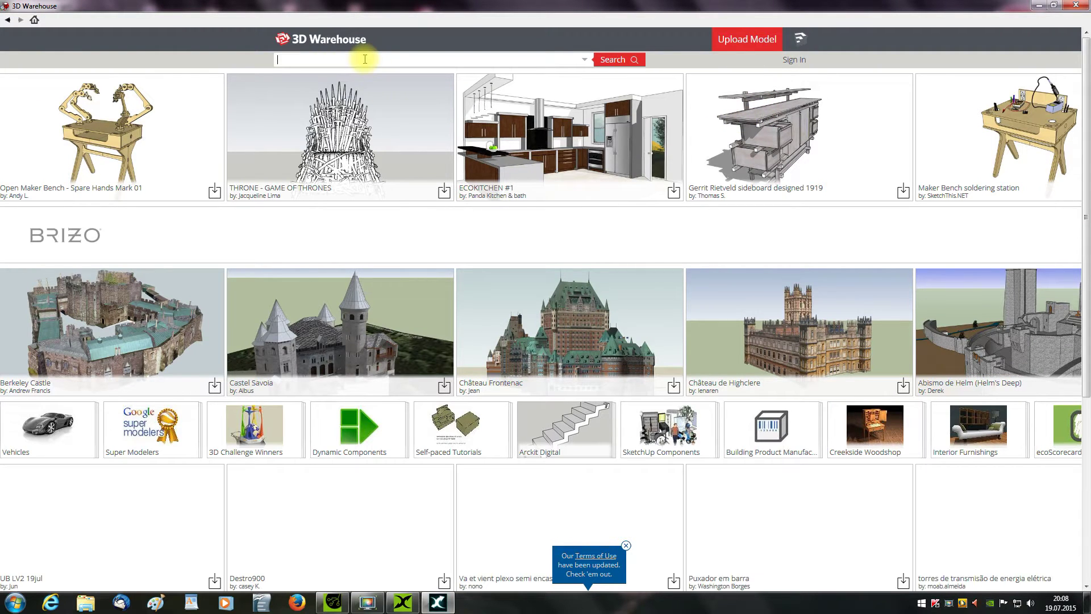
text(Cessna)
click(609, 61)
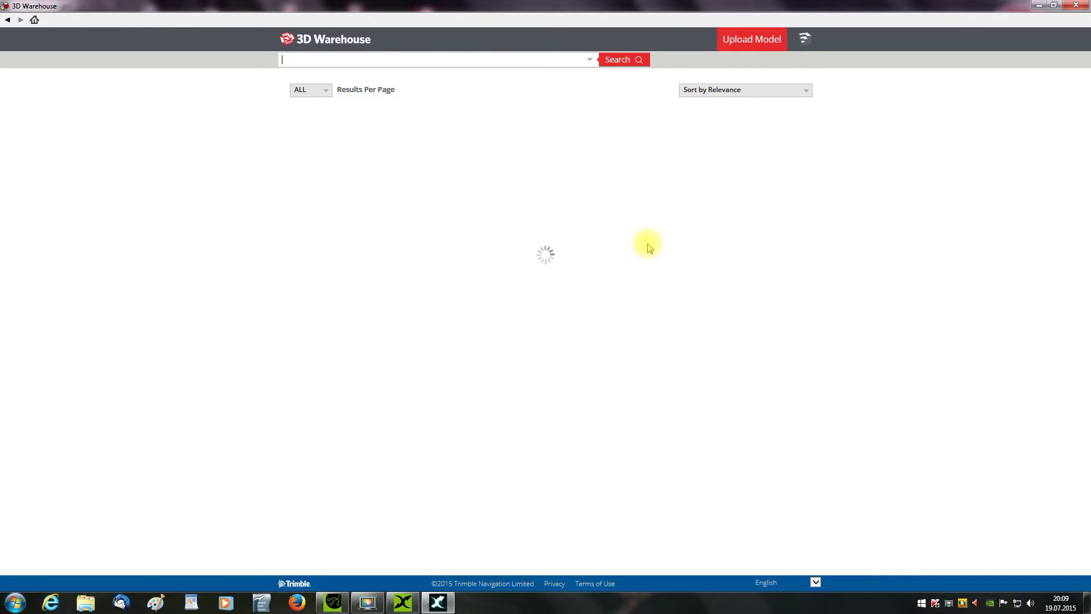
scroll(649, 249, down, 3)
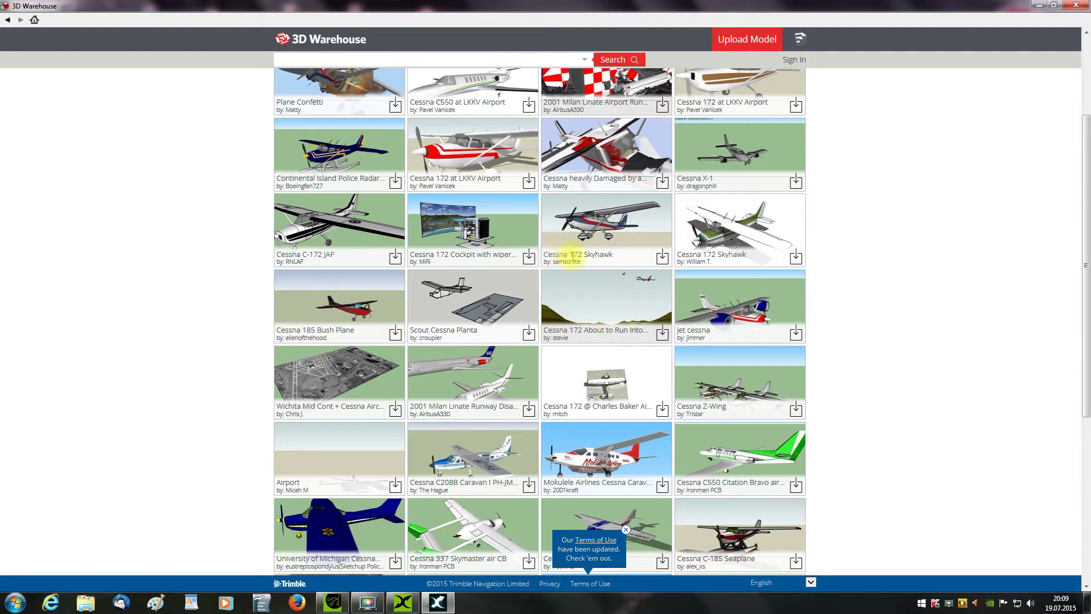
click(588, 226)
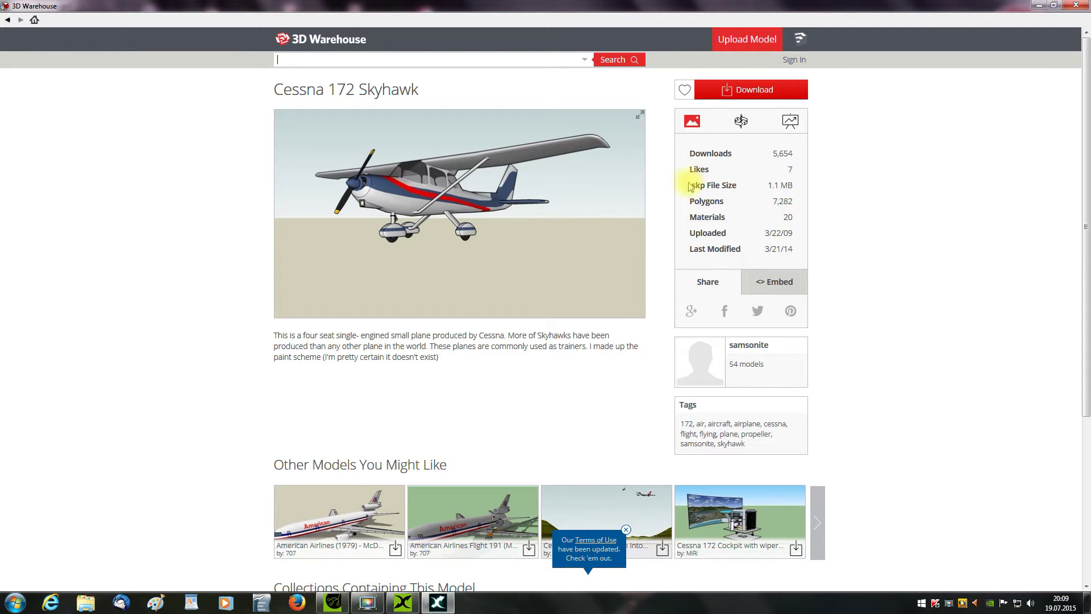
Download the aircraft as a SketchUp 6 model, overwriting cessnaneu.skp in the Warehouseskp folder, and close 3D Warehouse
click(753, 91)
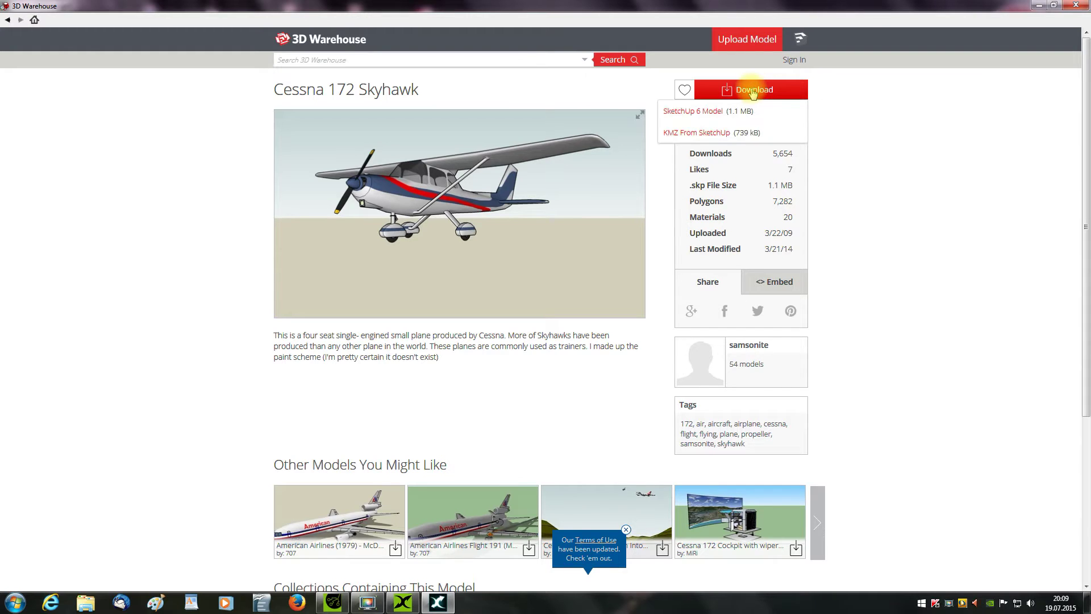
click(686, 112)
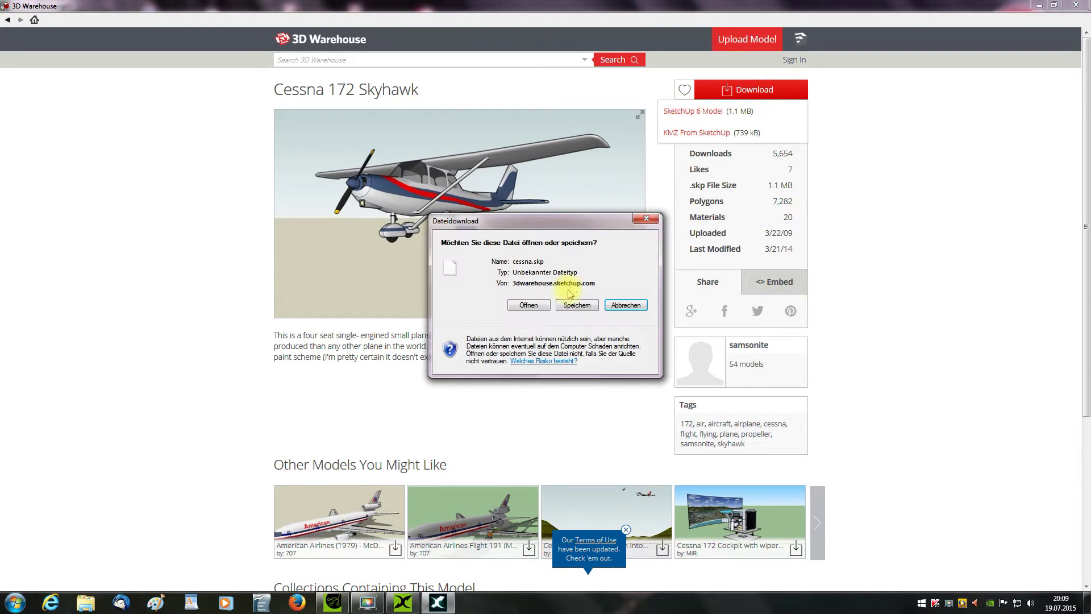
click(577, 306)
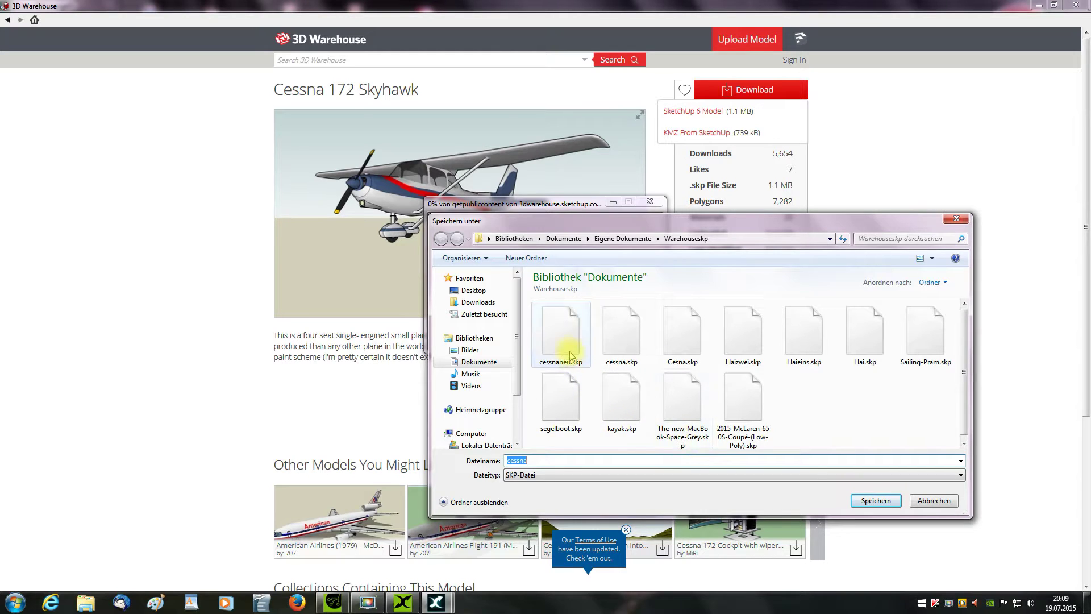
click(559, 337)
click(873, 501)
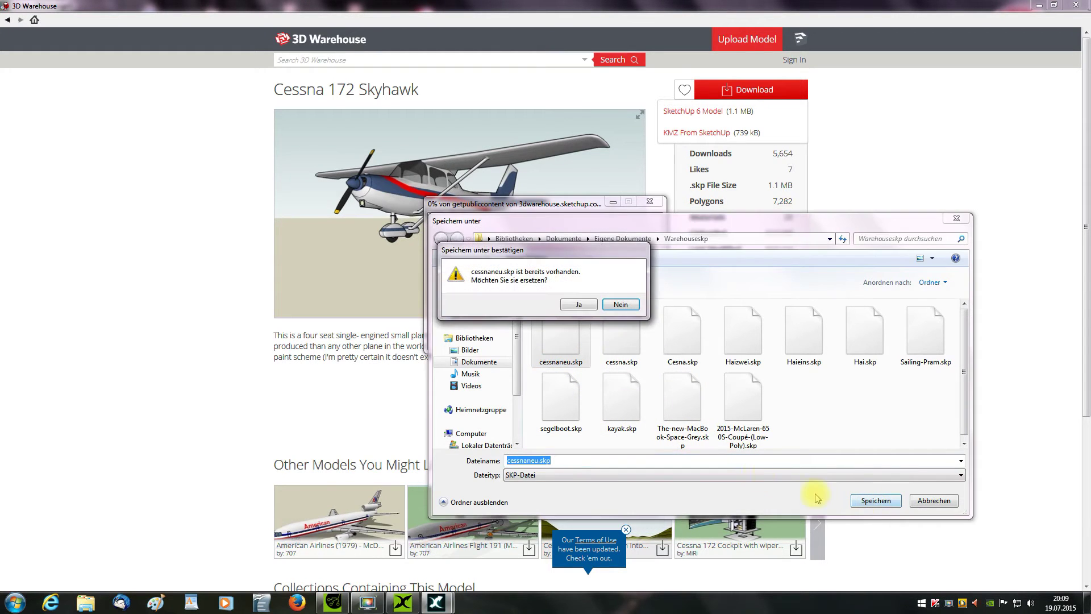
click(586, 307)
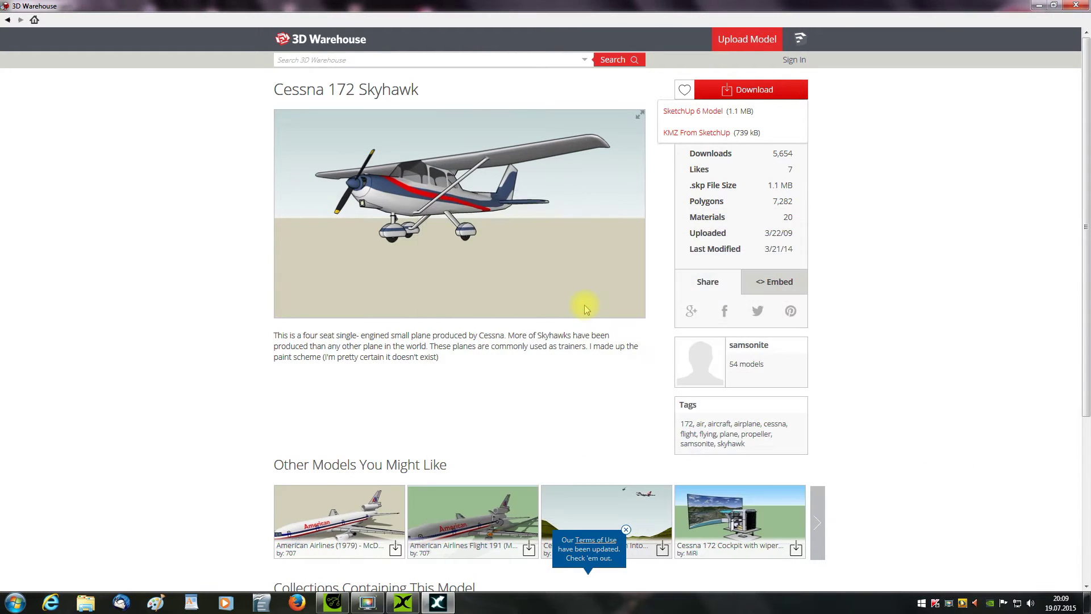
click(1076, 7)
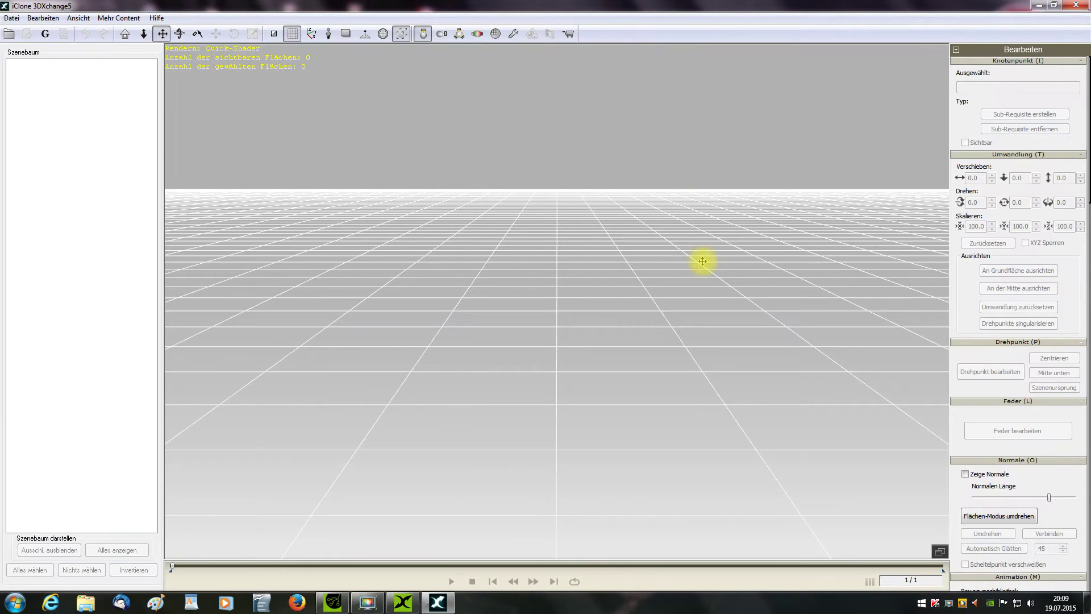
Import cessnaneu.skp from the Warehouseskp documents folder into the 3DXchange5 scene and collapse the face-count message
key(a)
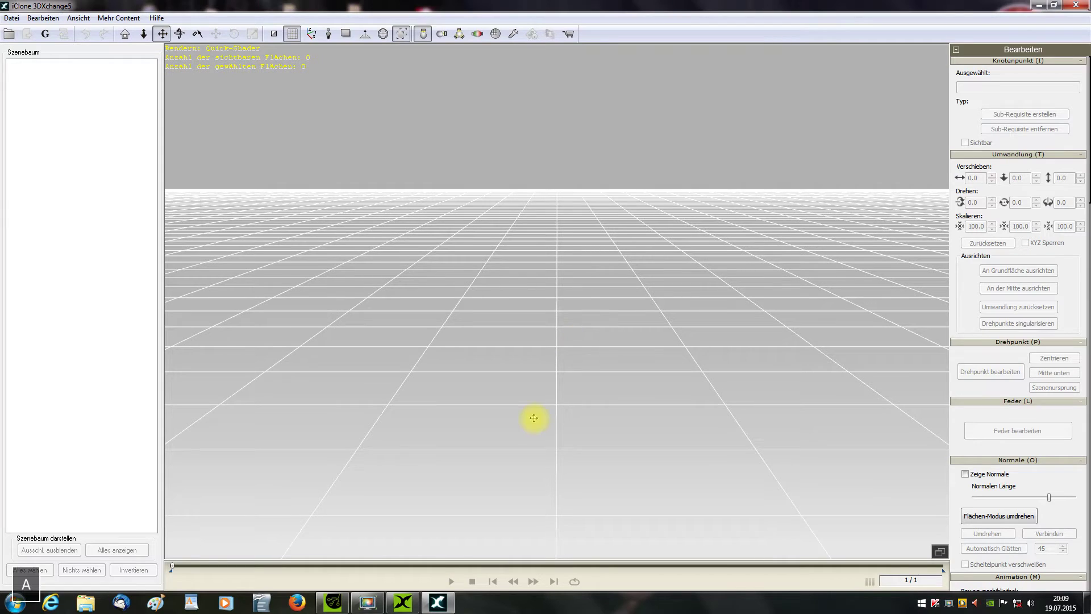
click(85, 605)
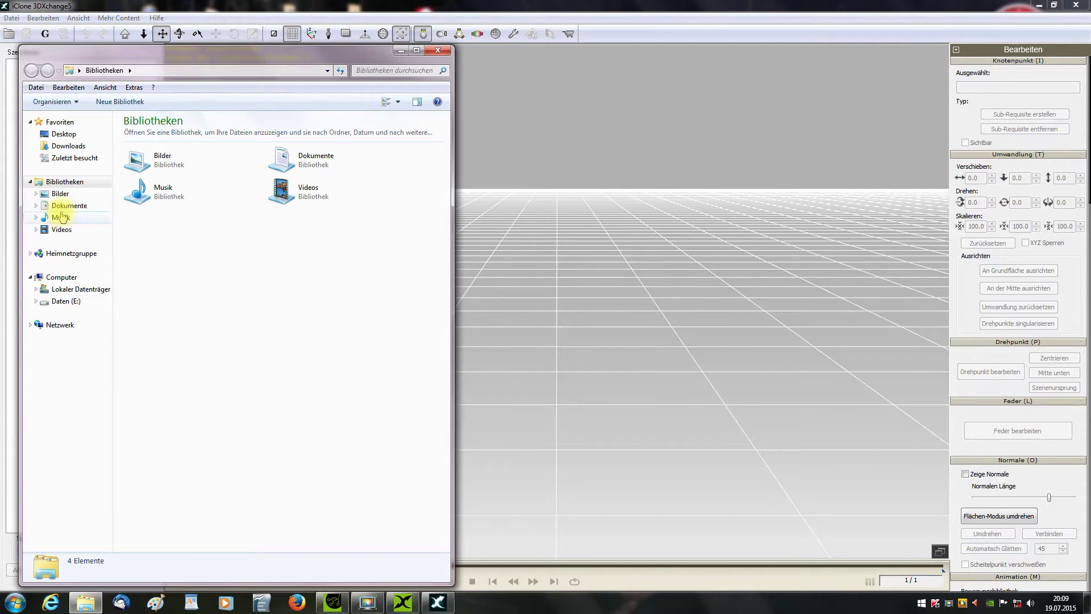
click(61, 209)
double_click(162, 196)
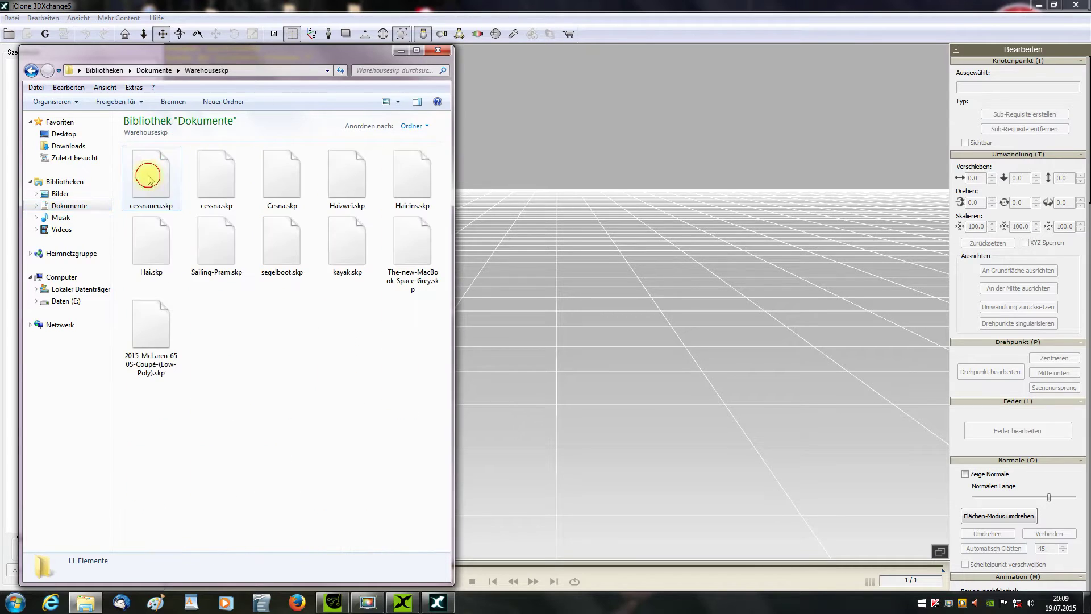
click(140, 175)
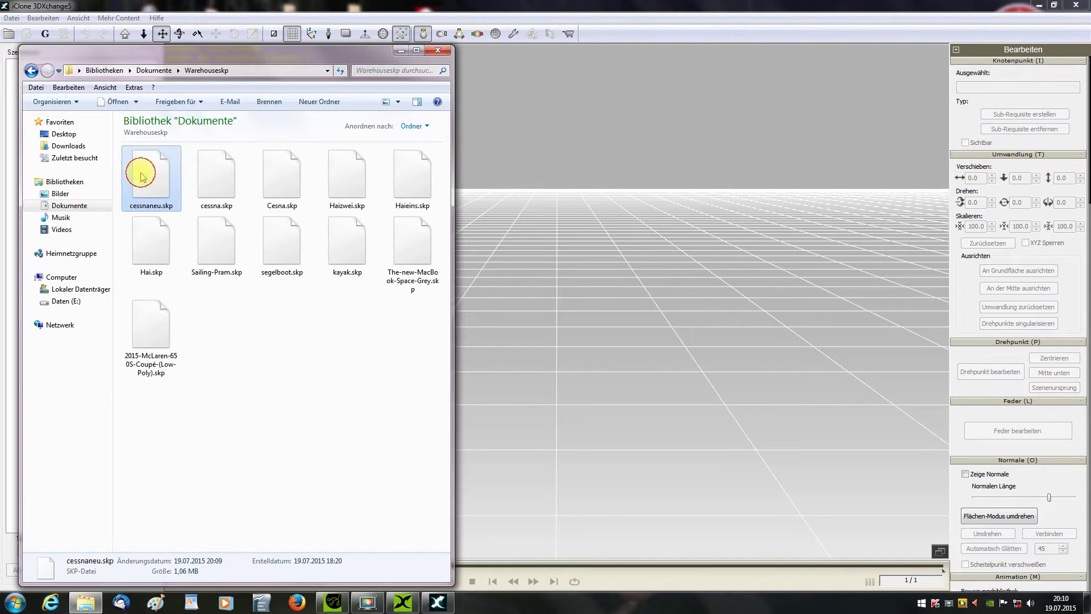
drag(143, 176, 551, 311)
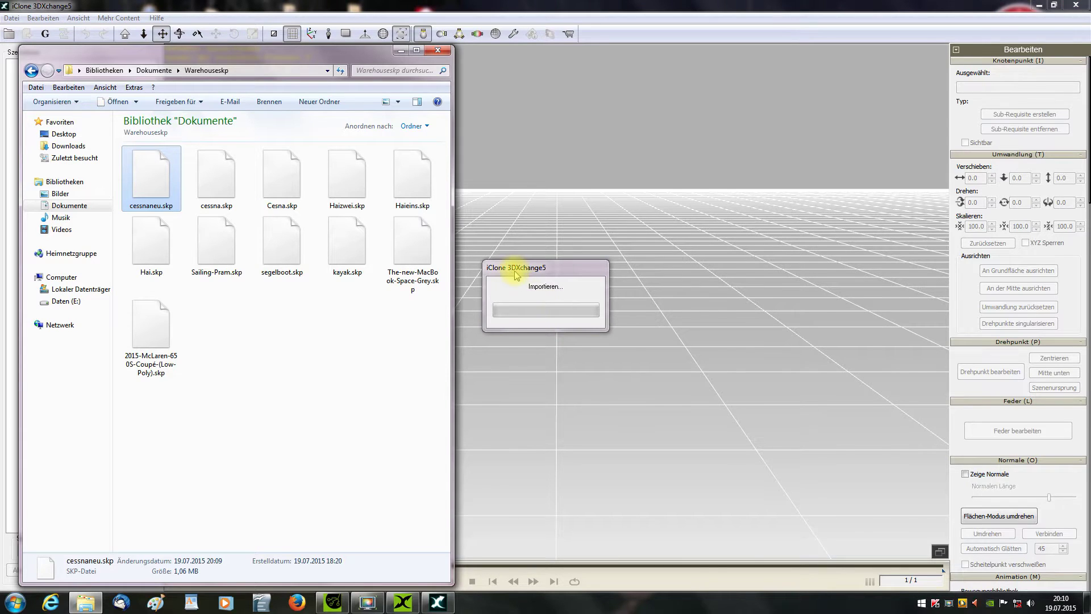
click(438, 50)
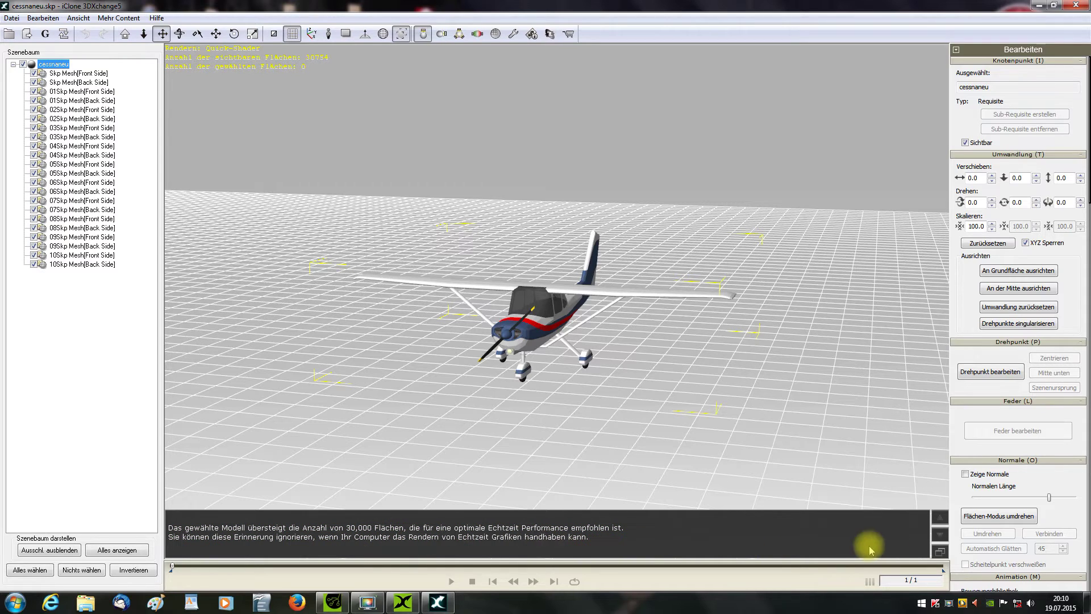
click(939, 552)
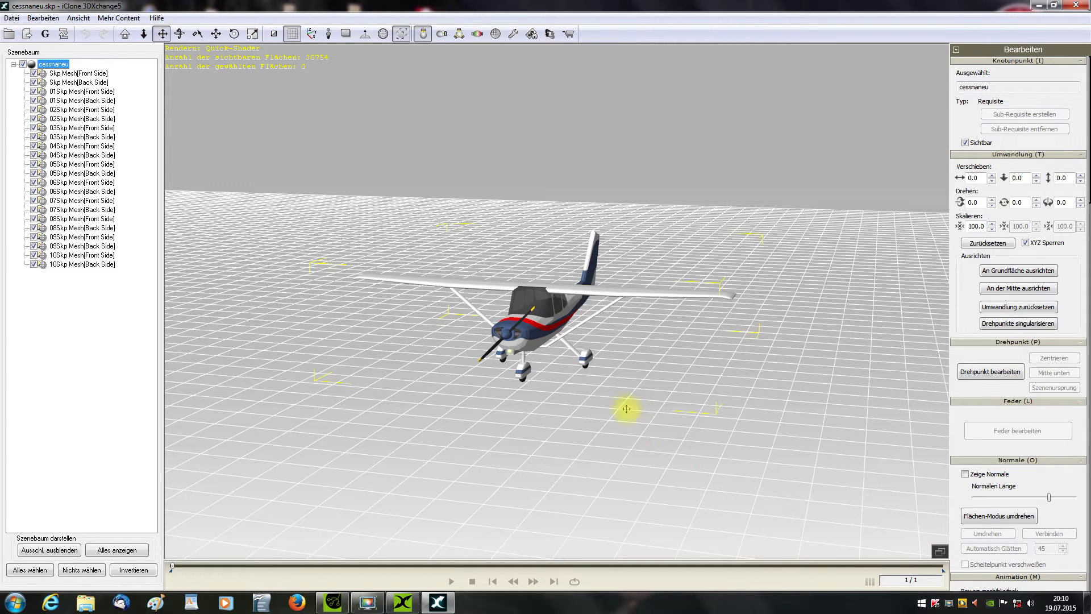
Apply automatic smoothing with vertex welding to all meshes of the Cessna
scroll(585, 371, up, 2)
scroll(586, 372, up, 6)
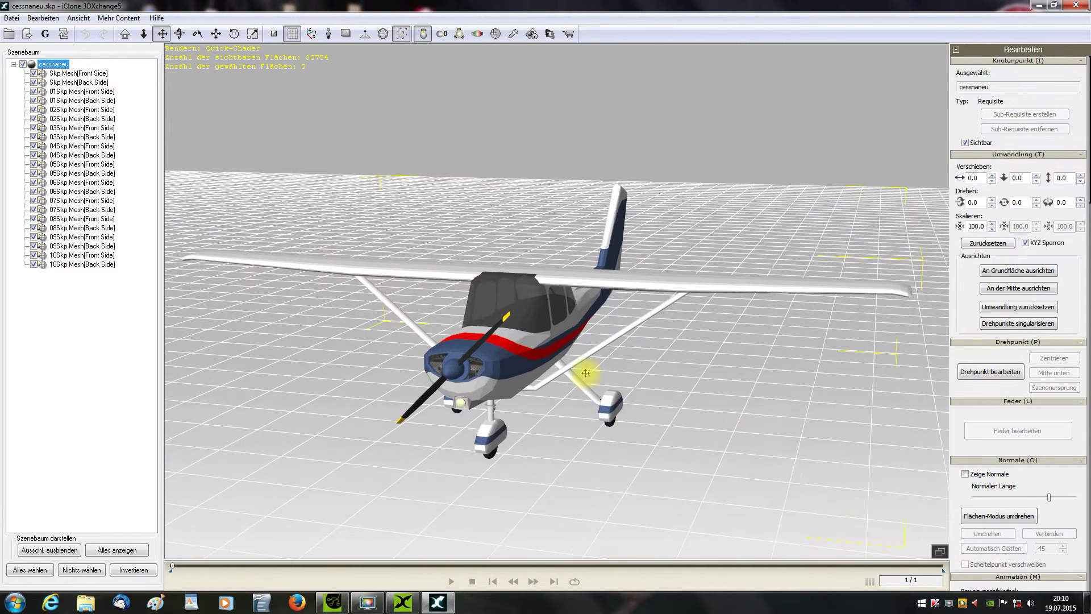
scroll(585, 372, down, 2)
scroll(586, 372, up, 4)
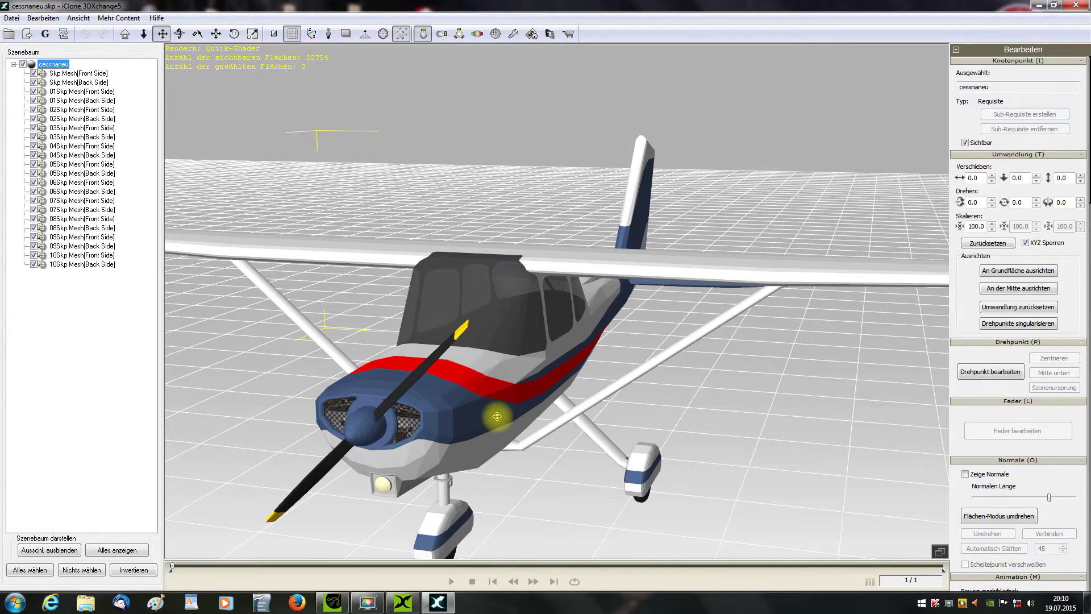
scroll(496, 417, down, 2)
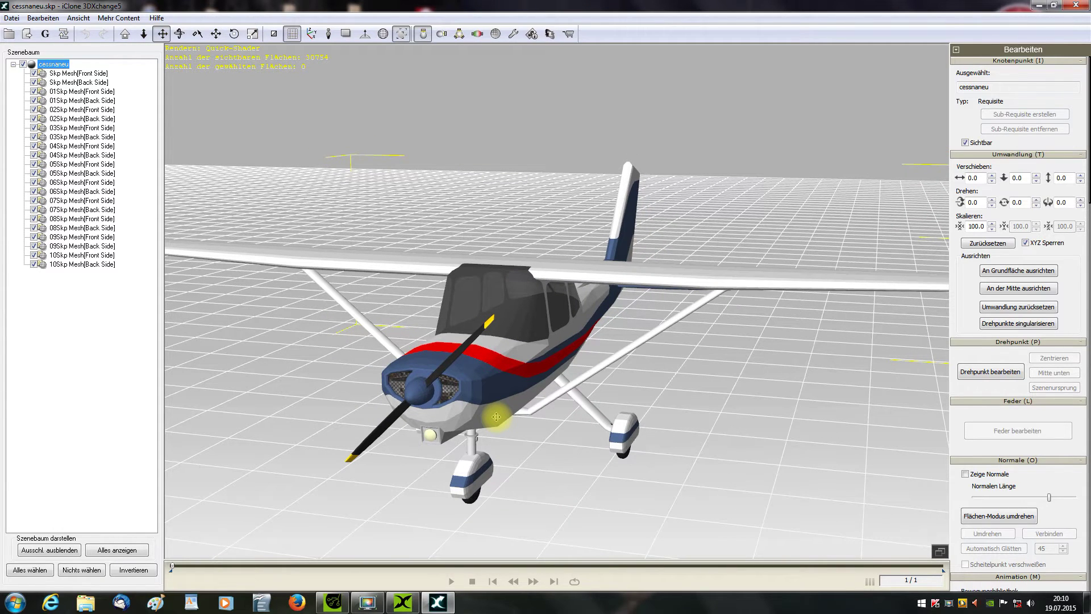
scroll(497, 417, up, 2)
scroll(496, 417, up, 1)
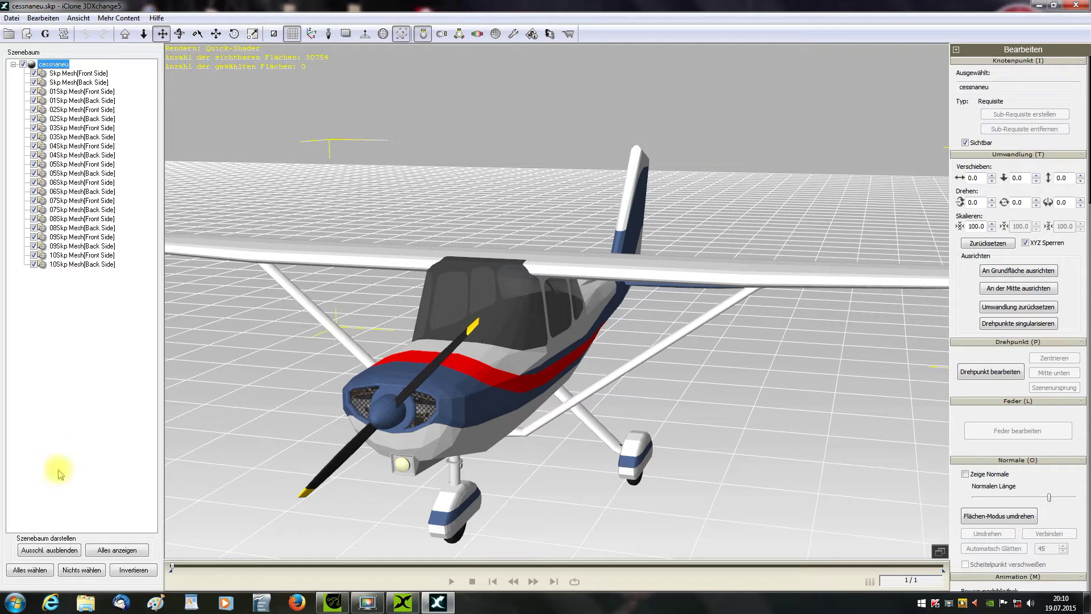
click(28, 570)
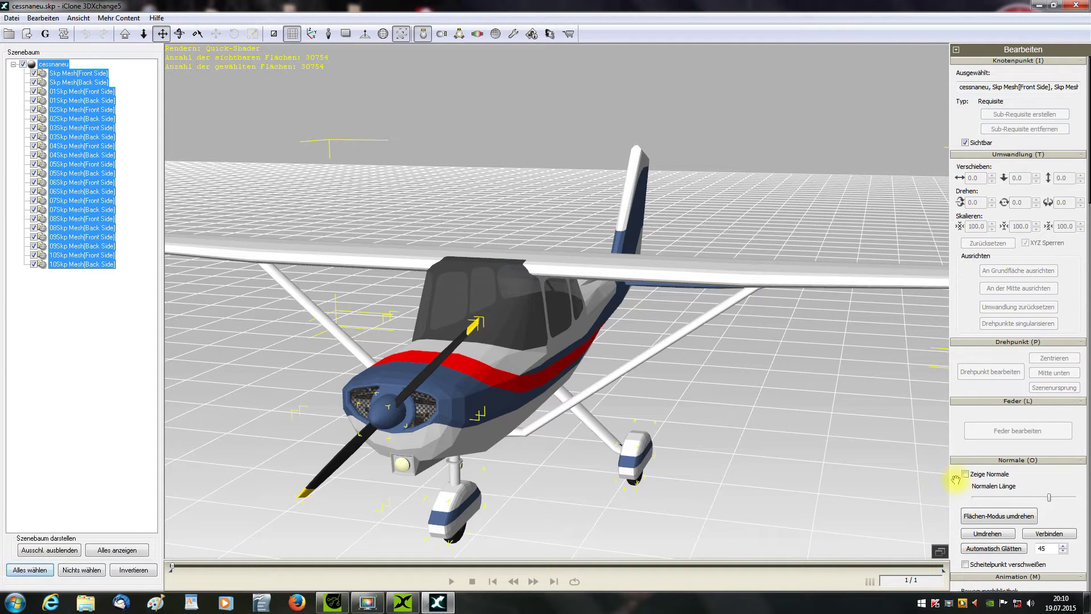
scroll(960, 487, down, 5)
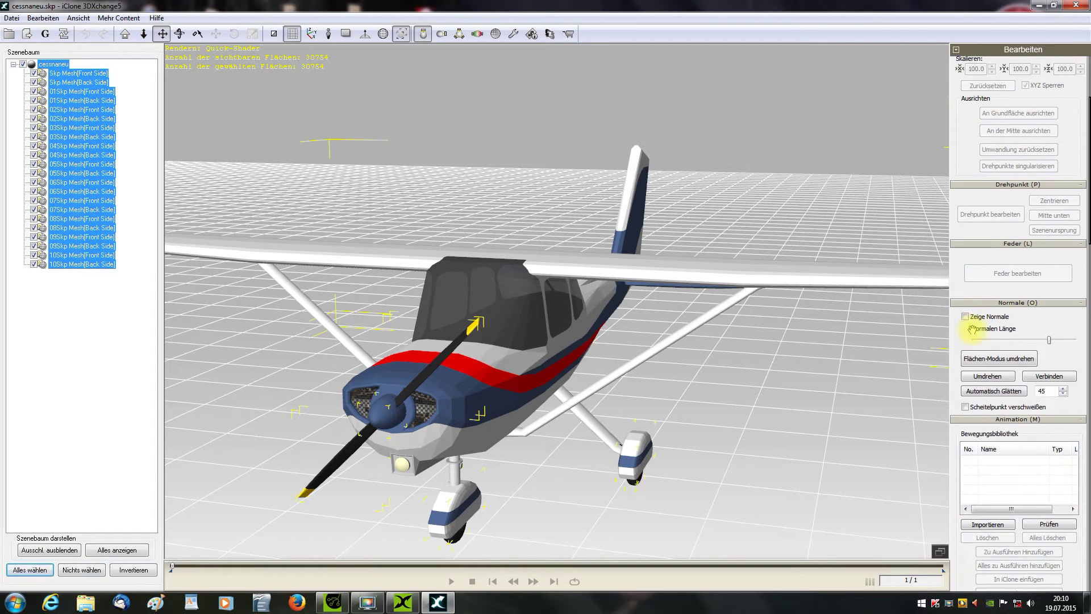
click(965, 408)
click(994, 392)
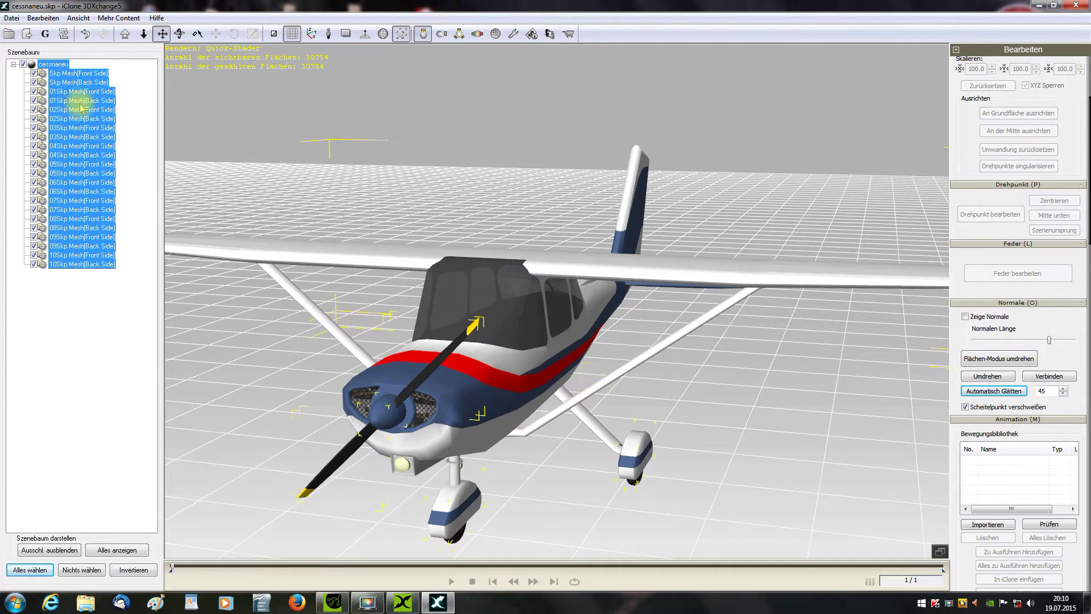
Align the whole cessnaneu prop to the centre and to the ground, and reset the camera to the home view
click(53, 63)
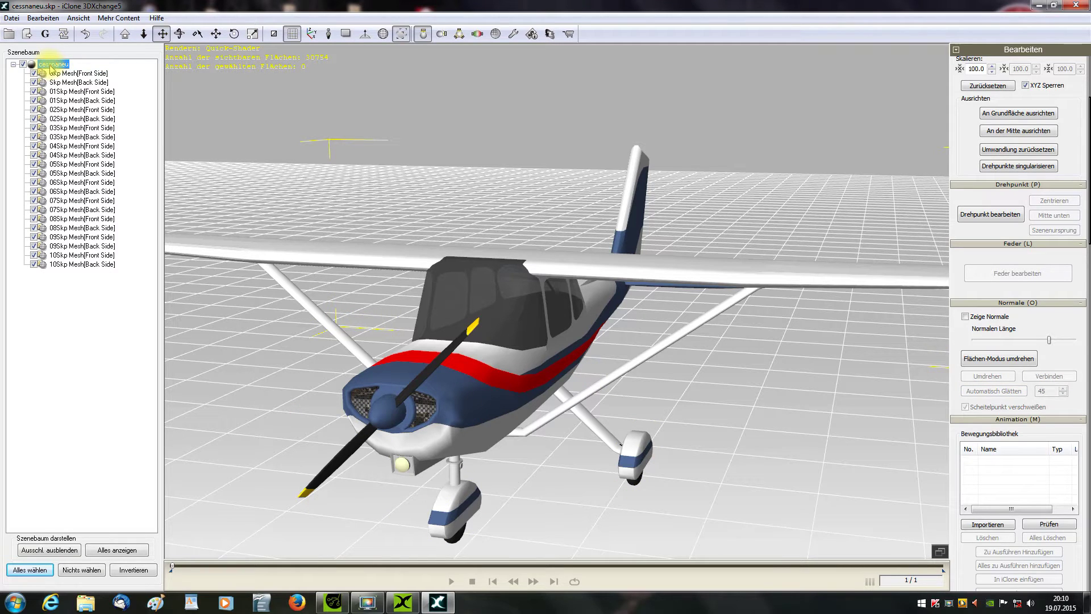
scroll(964, 176, up, 1)
scroll(964, 176, up, 2)
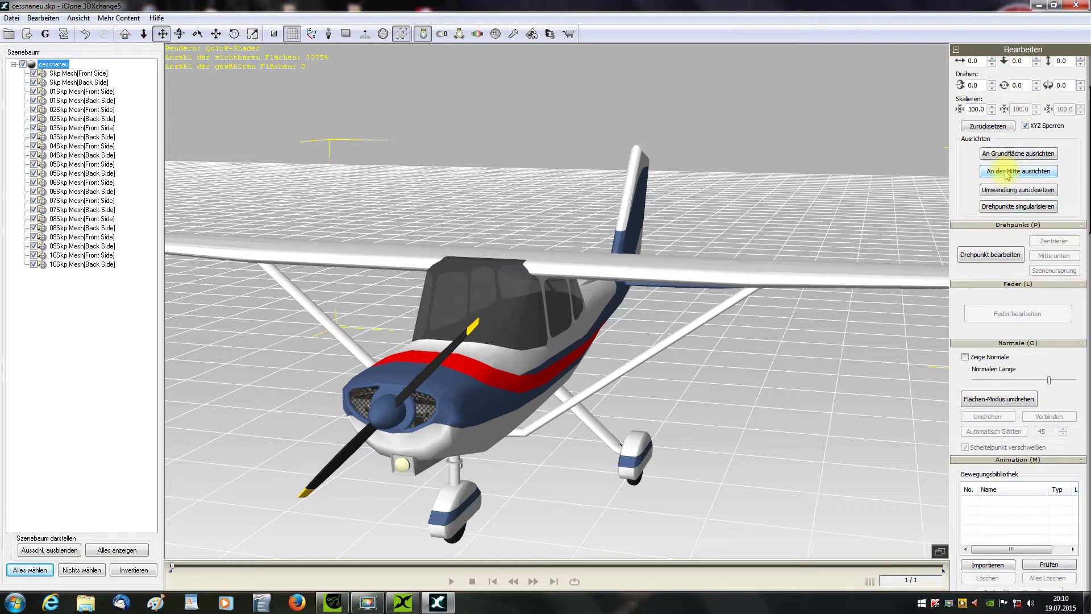
click(1006, 172)
click(1011, 154)
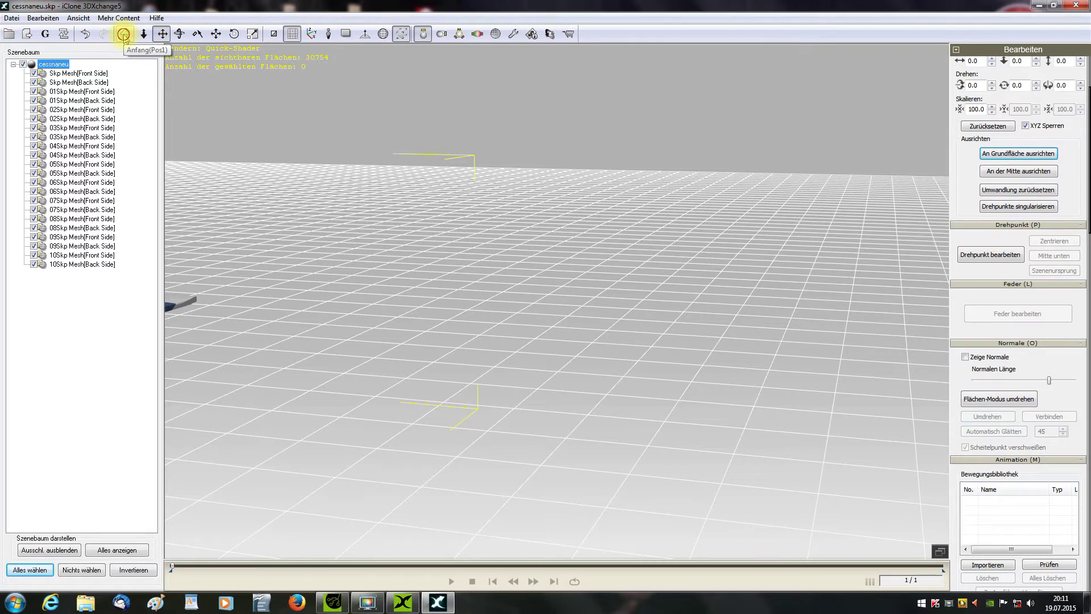
click(123, 35)
scroll(548, 307, up, 3)
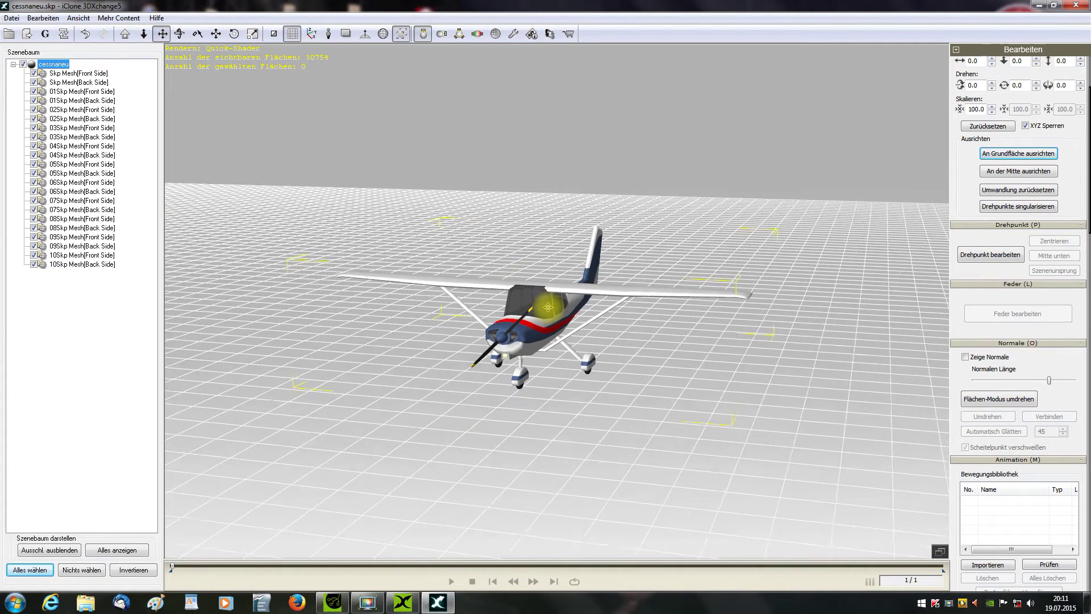
scroll(548, 307, up, 5)
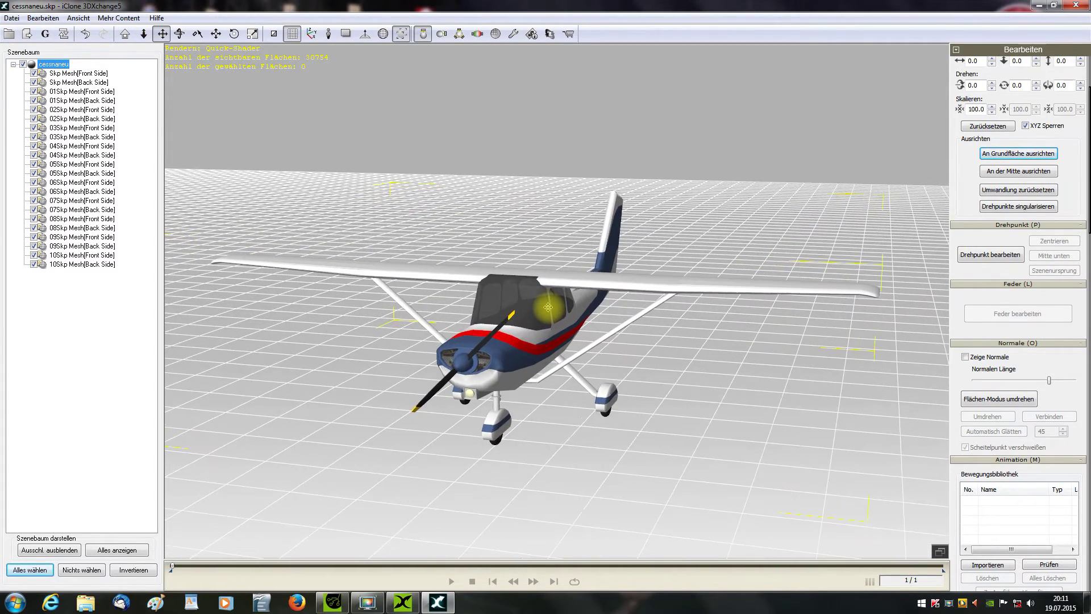
Hide the lower propeller blade by picking it in the viewport and unchecking 05Skp Mesh front and back sides
scroll(548, 306, up, 3)
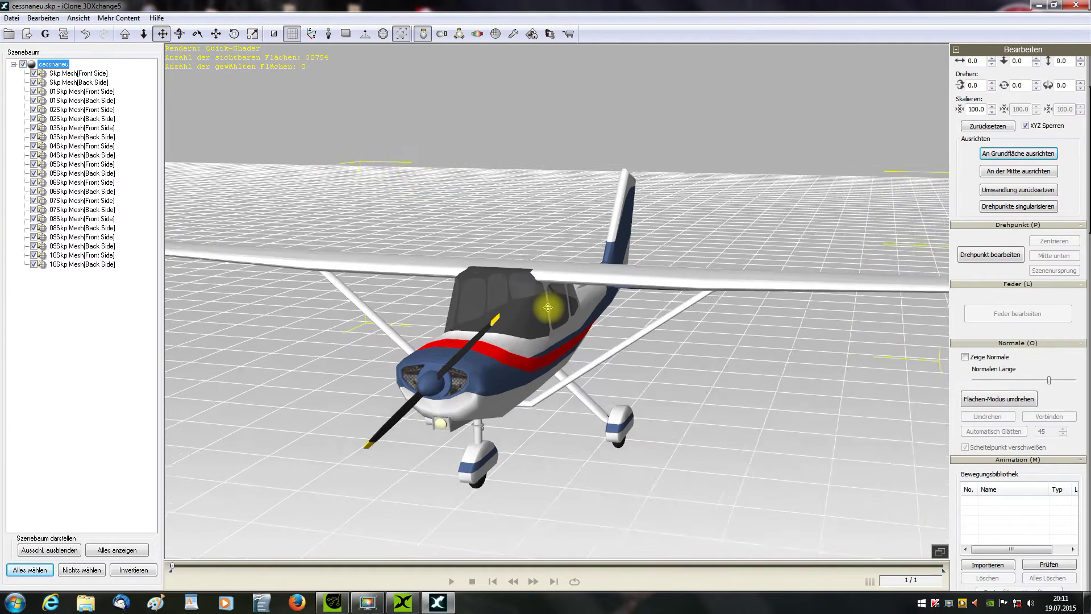
right_drag(494, 175, 514, 137)
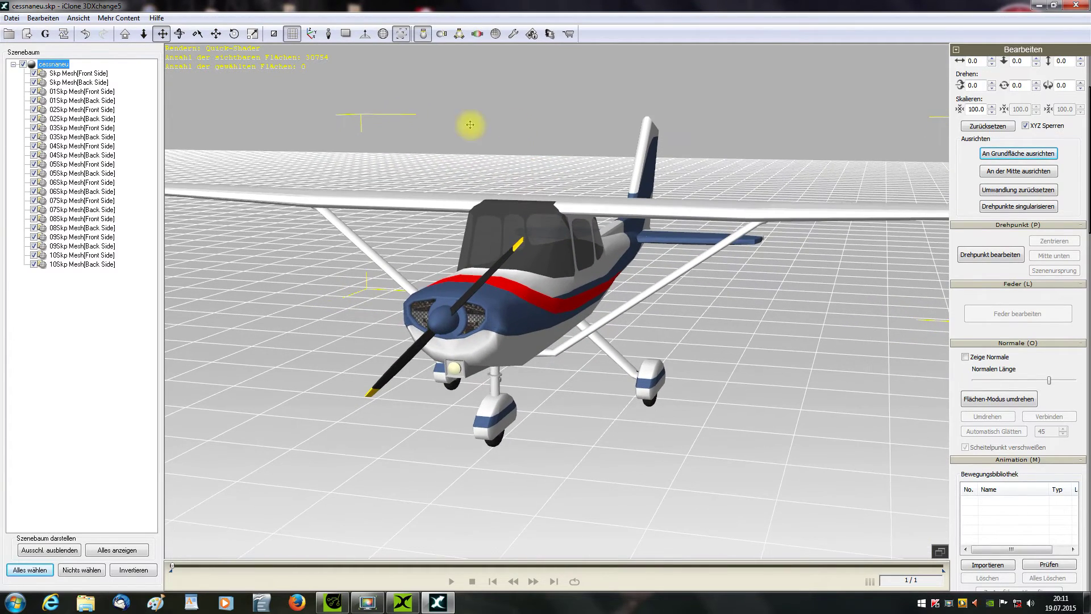
click(198, 36)
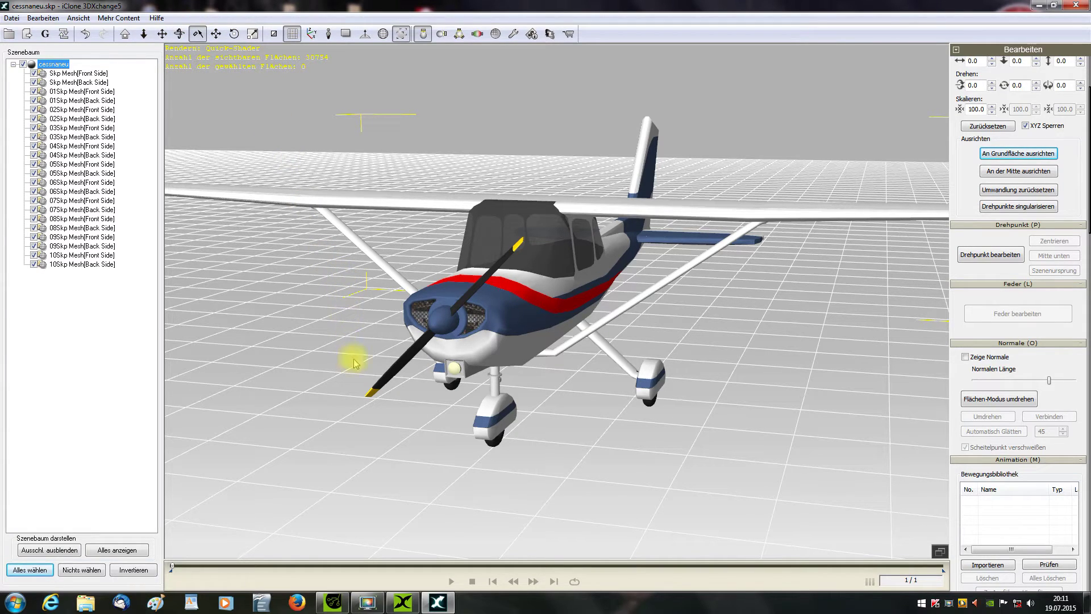
click(400, 367)
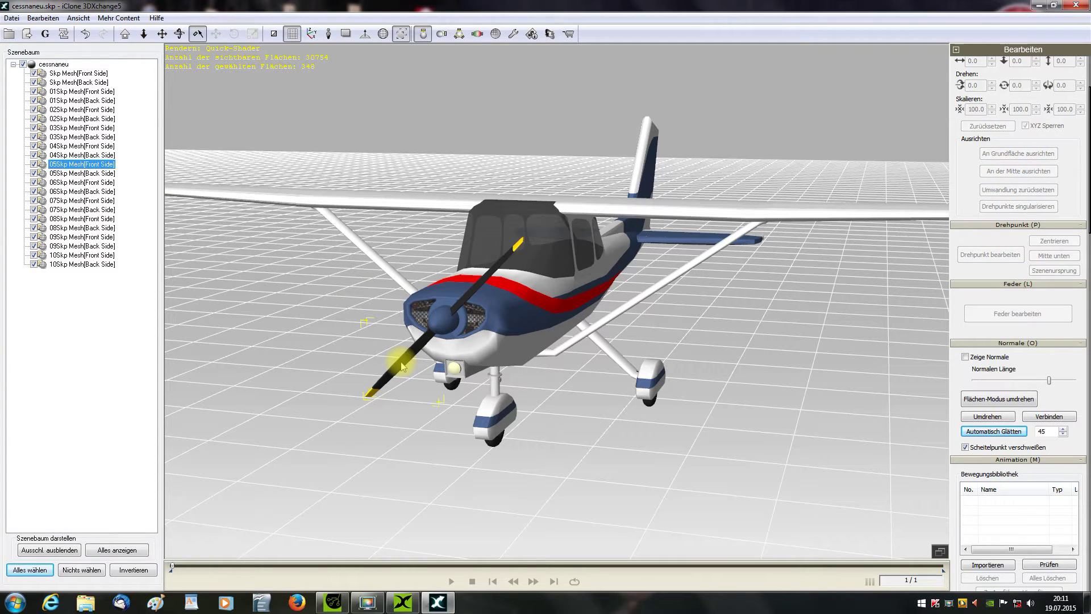
click(33, 164)
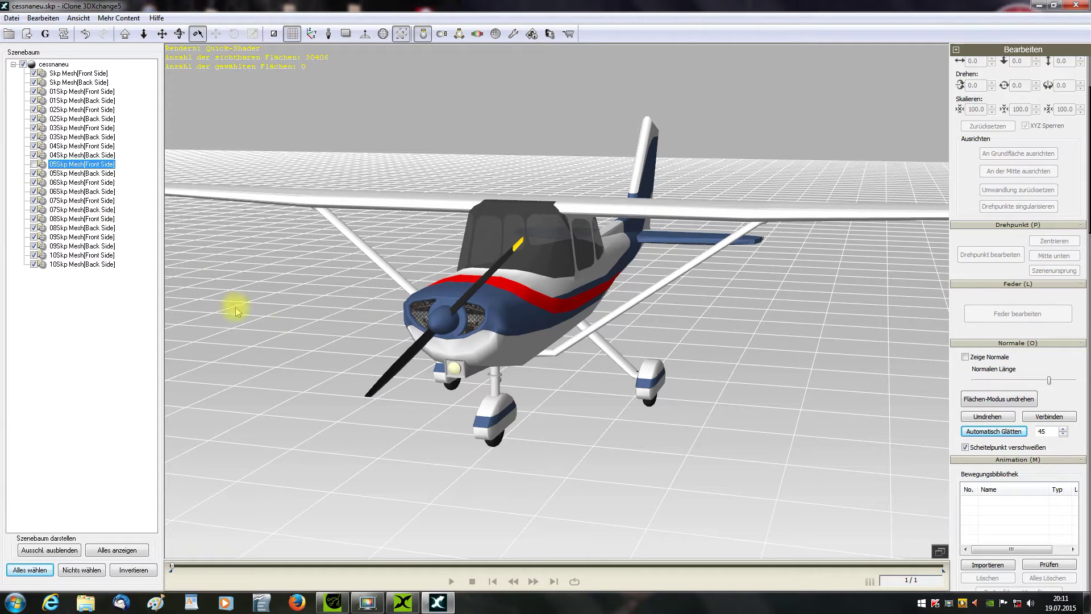
click(386, 369)
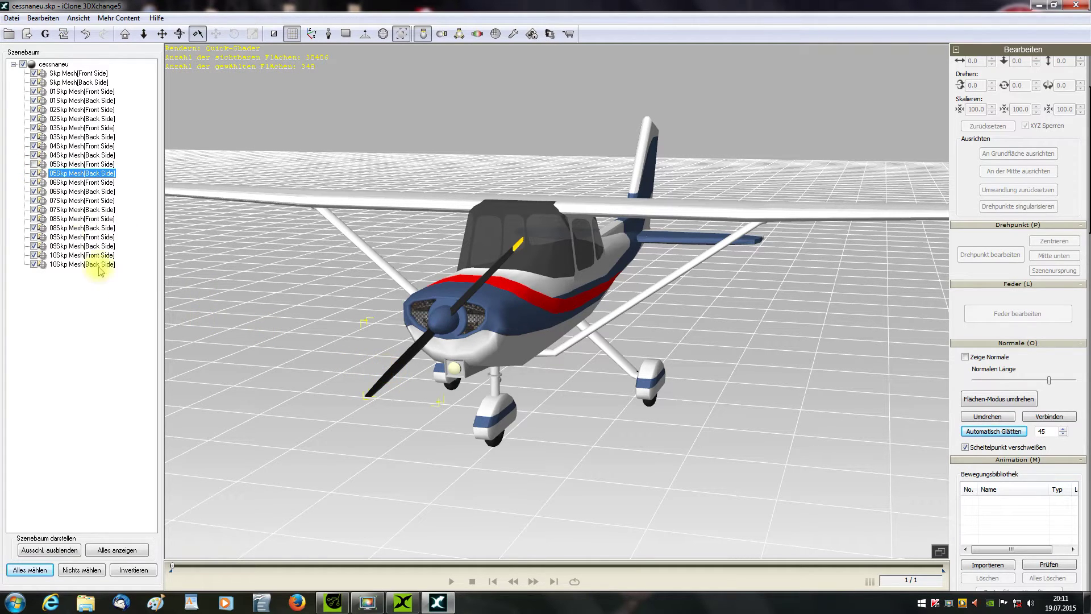
click(34, 172)
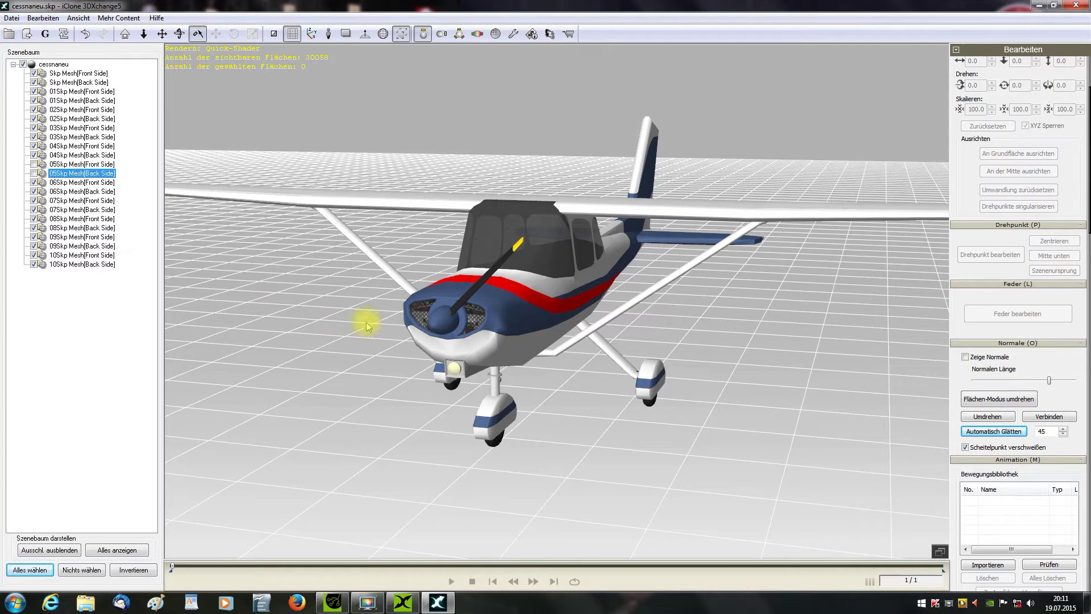
Hide the front side of the propeller hub (03Skp Mesh) and both sides of the upper blade (04Skp Mesh)
click(437, 329)
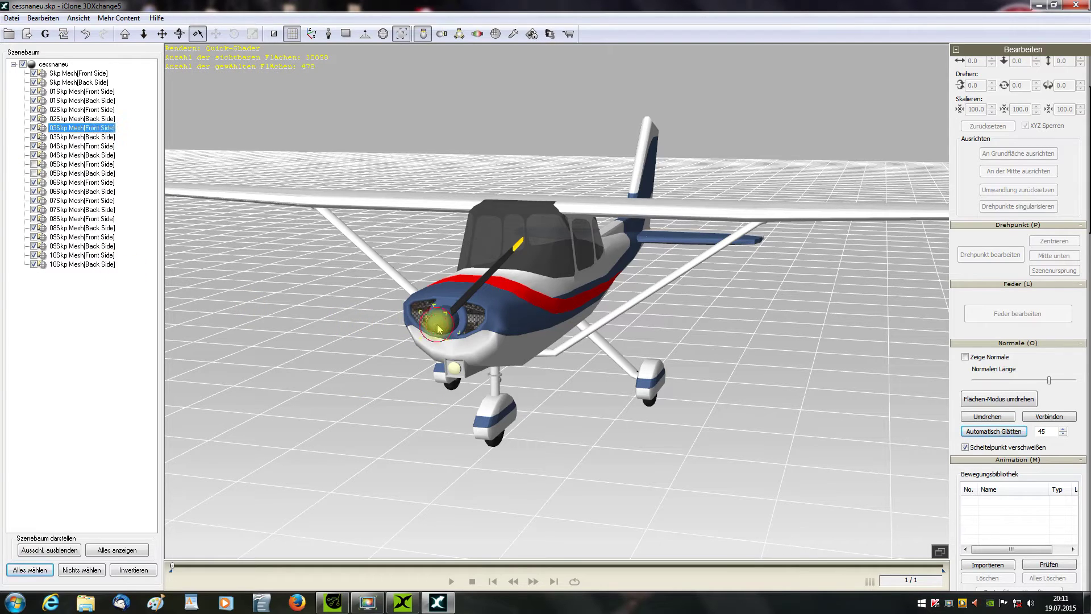
click(34, 128)
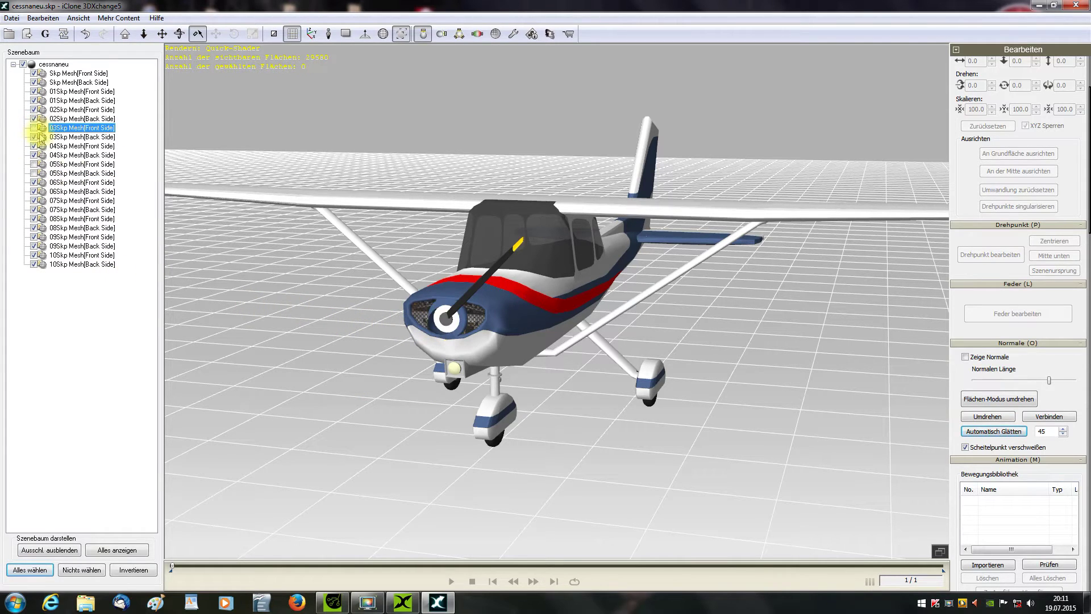
click(472, 294)
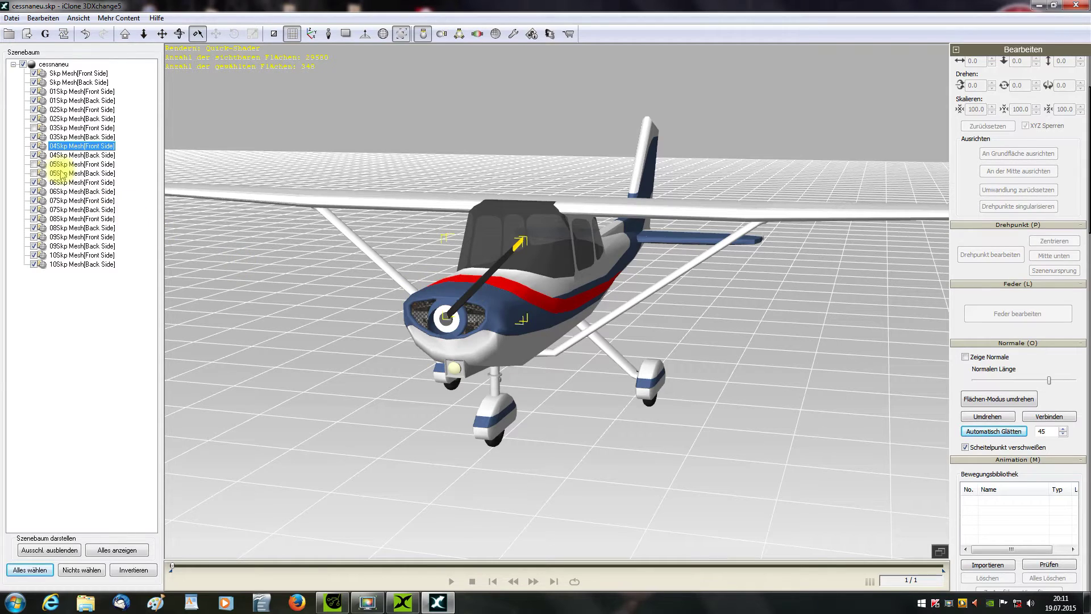
click(34, 146)
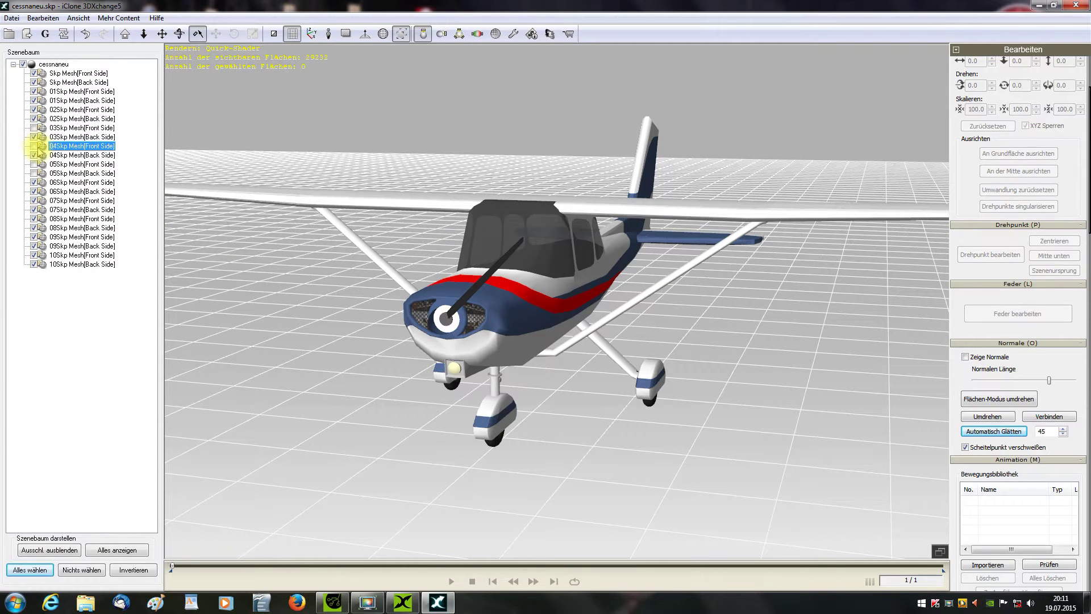
click(472, 295)
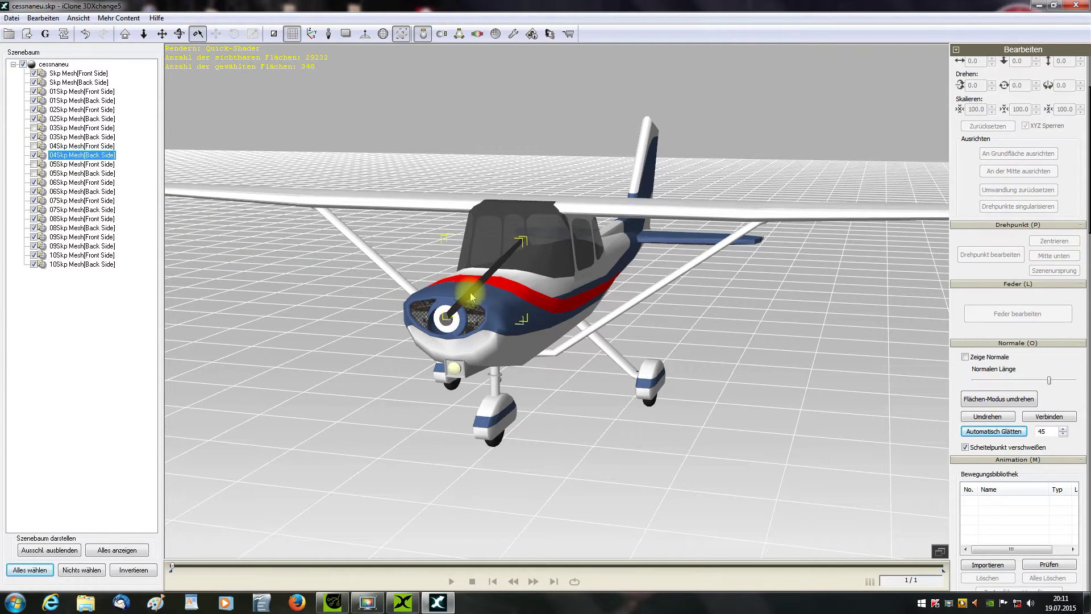
click(34, 154)
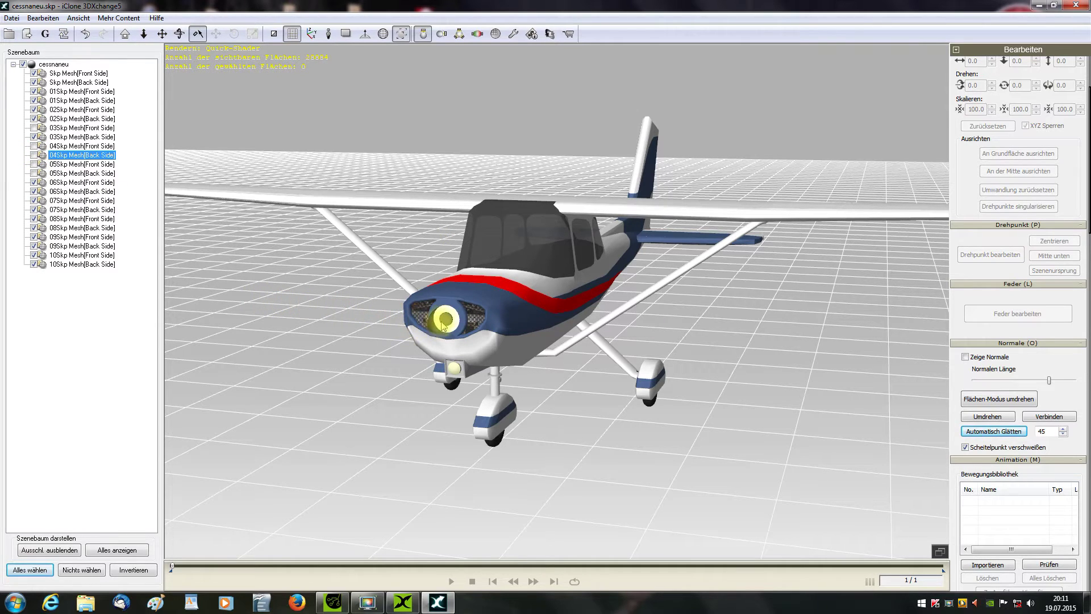
Hide the back side of the propeller hub (03Skp Mesh) and remove all hidden meshes from the scene tree listing
click(419, 325)
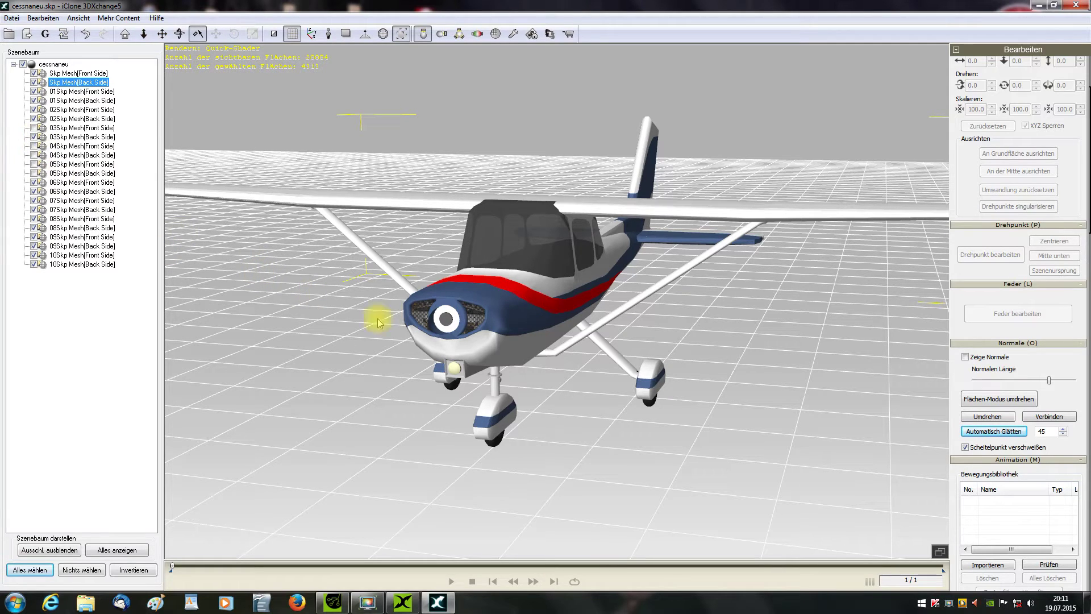
click(436, 305)
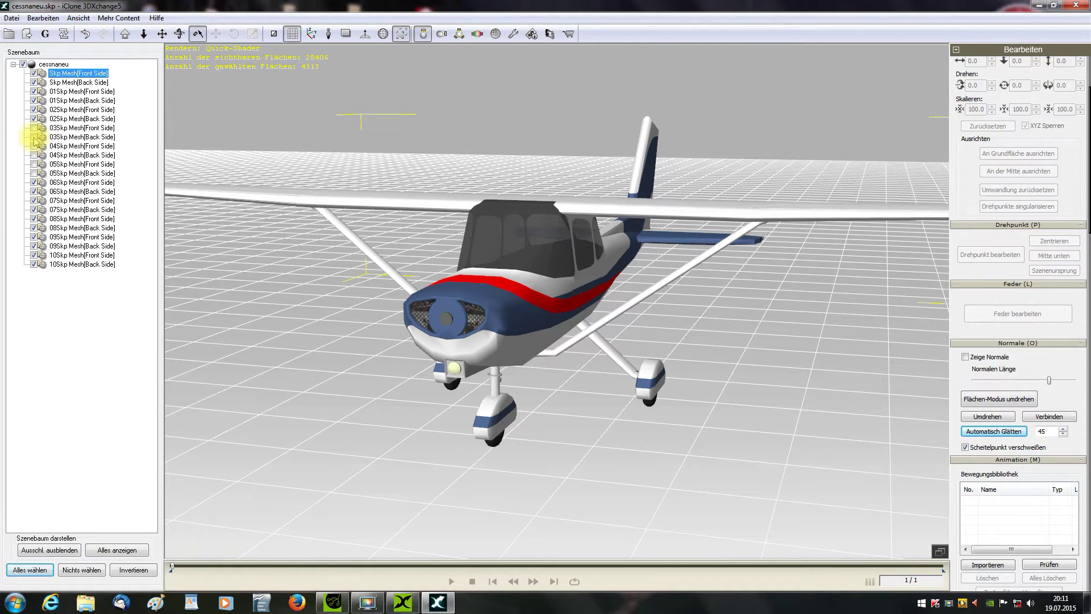
click(452, 326)
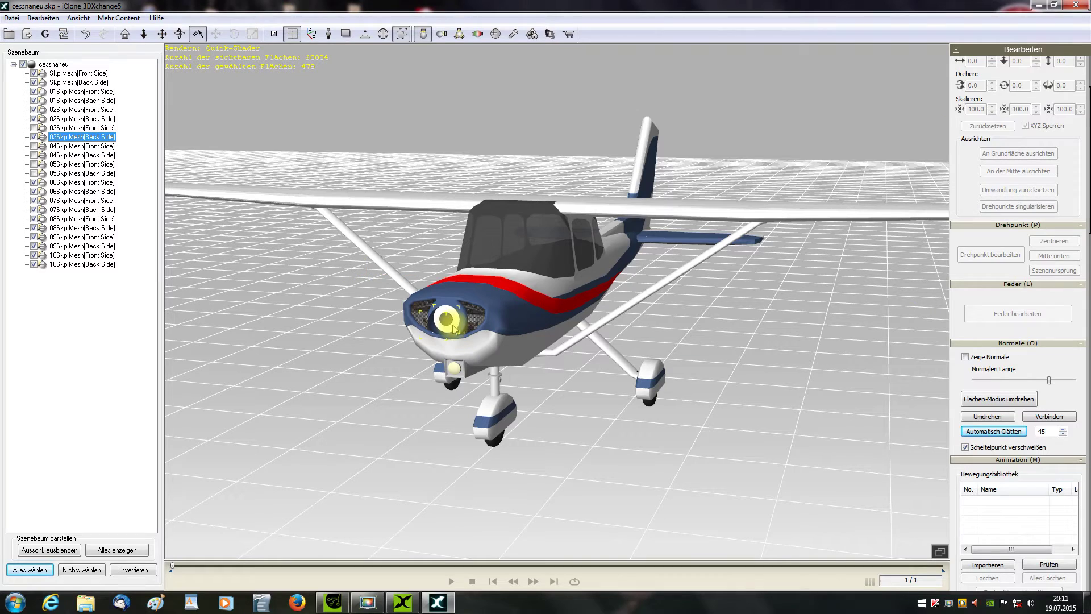
click(34, 137)
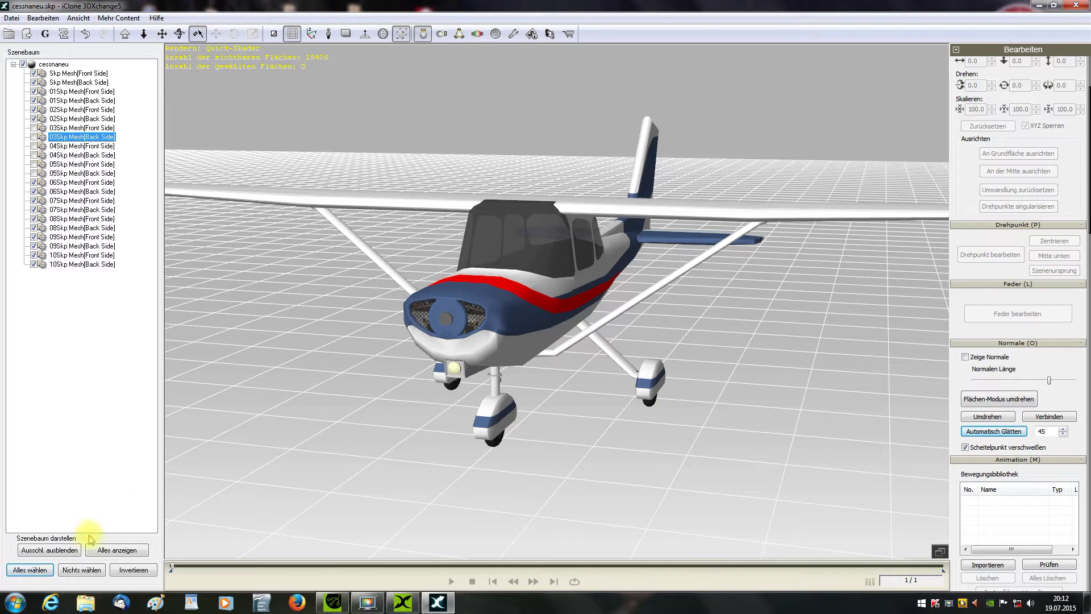
click(54, 550)
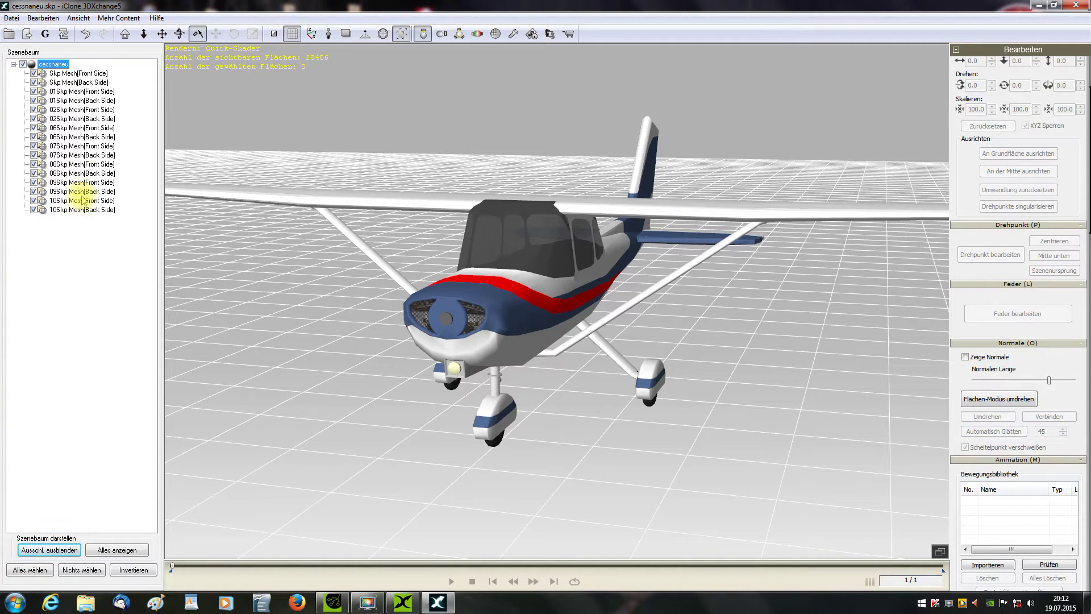
Export only the visible aircraft body as iClone 6 prop cessnaneu with 1024x1024 maximum textures, replacing the existing file
click(26, 35)
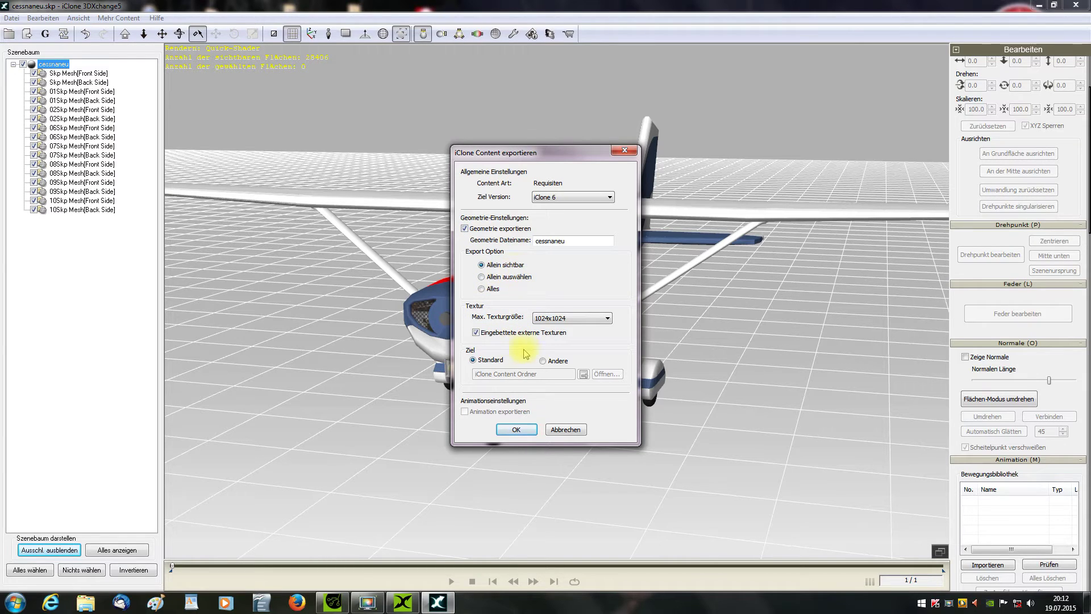
click(580, 319)
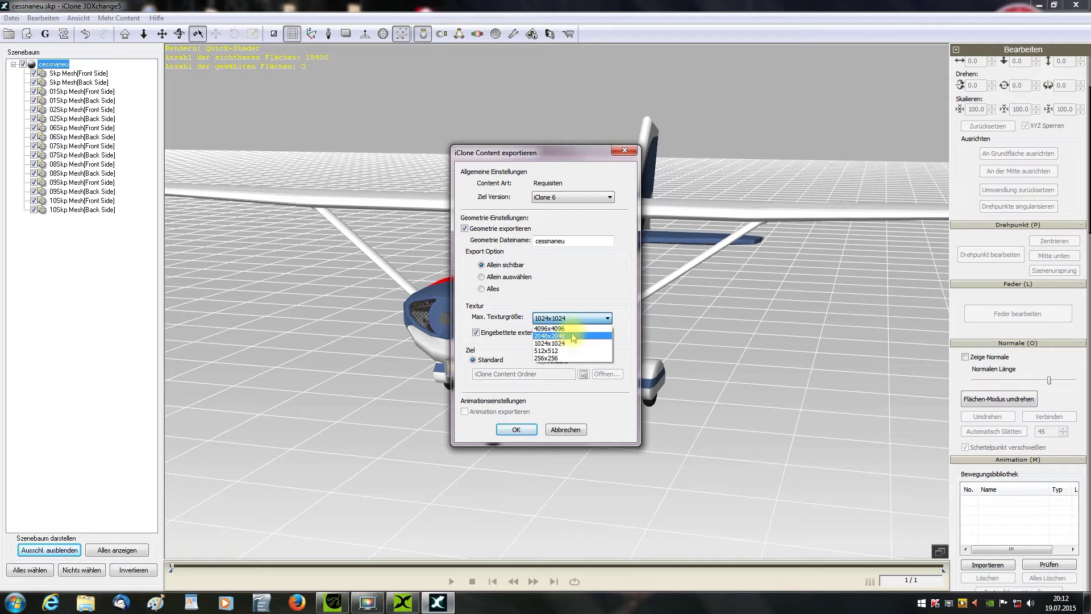
click(570, 319)
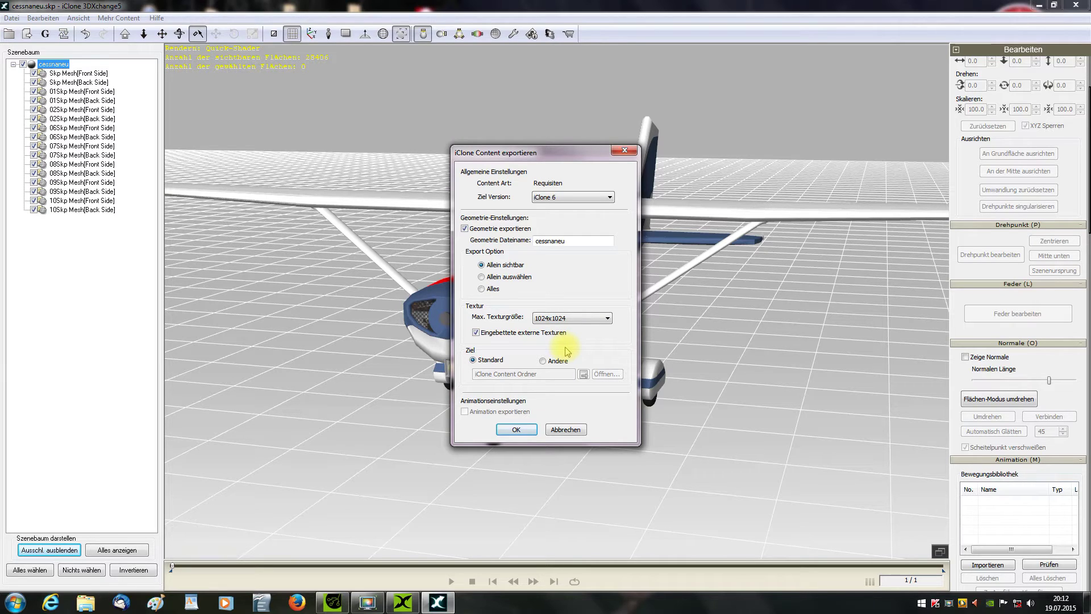
click(517, 430)
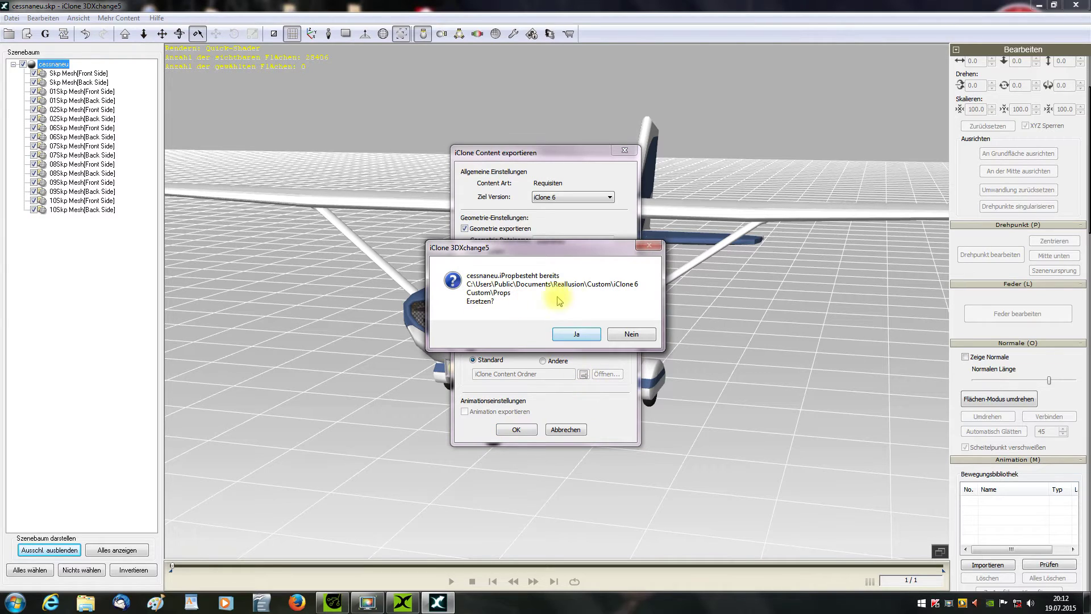
click(580, 335)
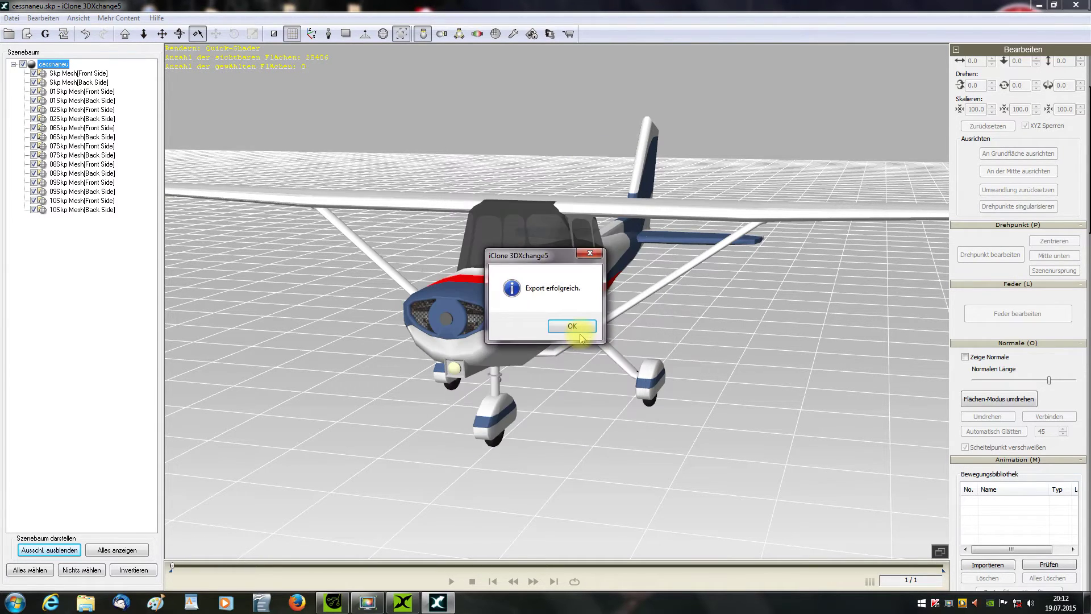
click(581, 333)
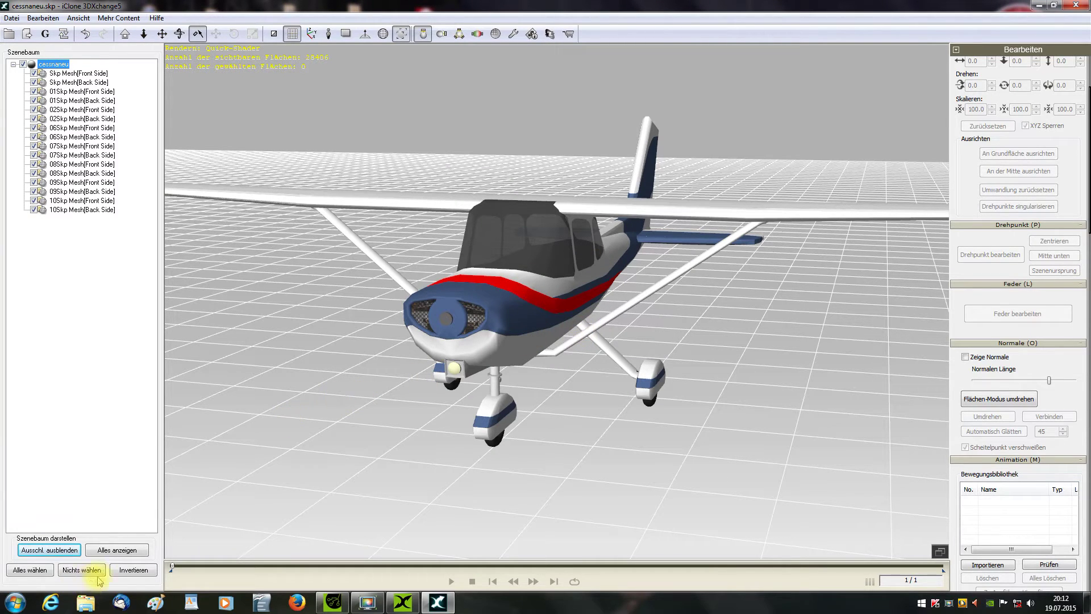
With all meshes listed in the scene tree again, hide both 06Skp Mesh sides and show the 05Skp Mesh back side
click(115, 551)
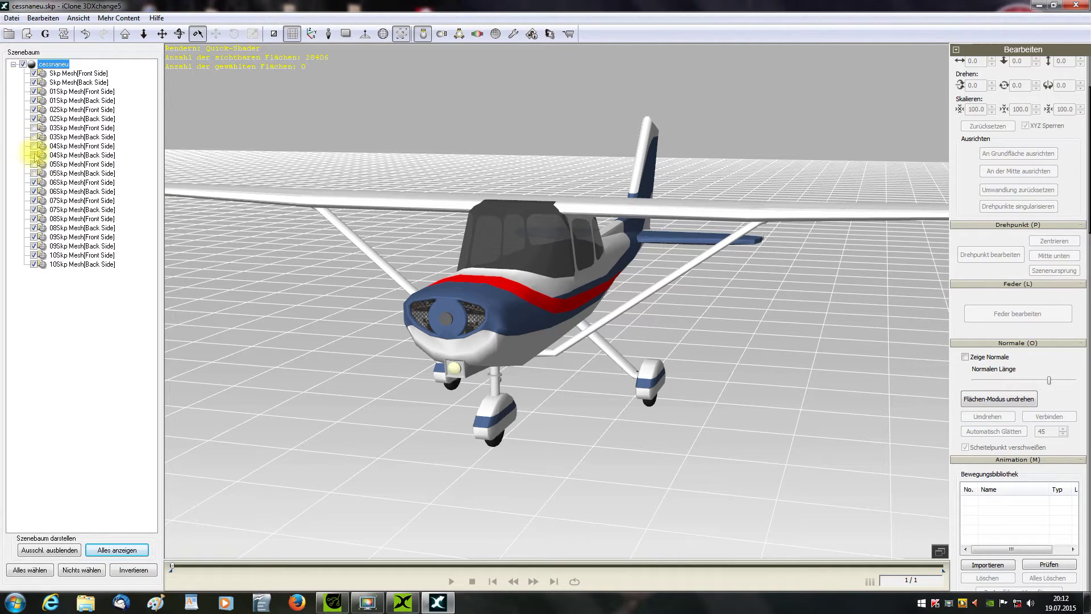
click(33, 182)
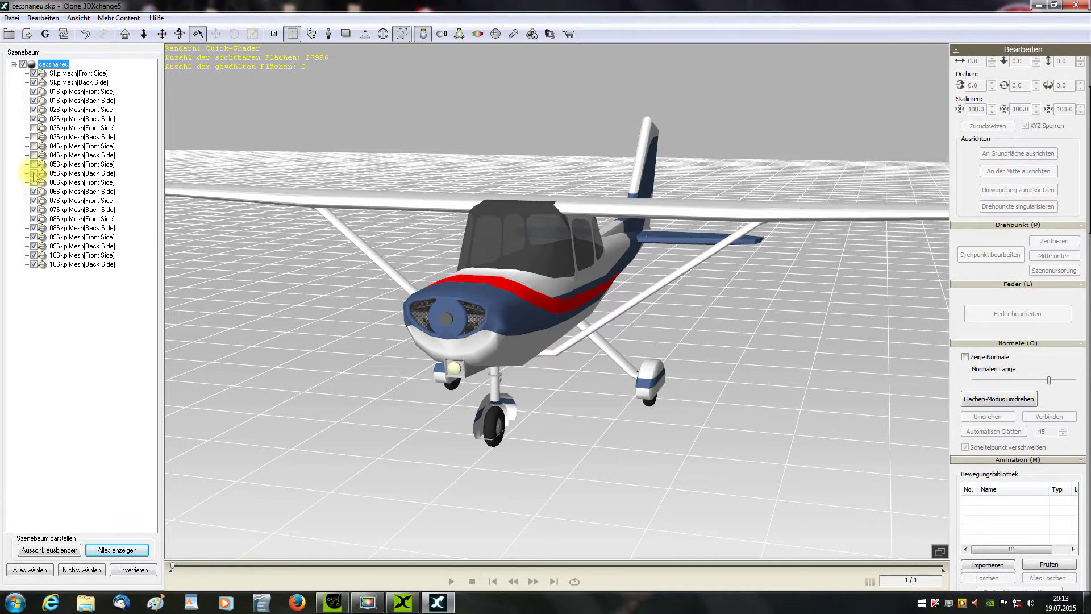
click(33, 174)
click(34, 173)
click(33, 173)
click(34, 191)
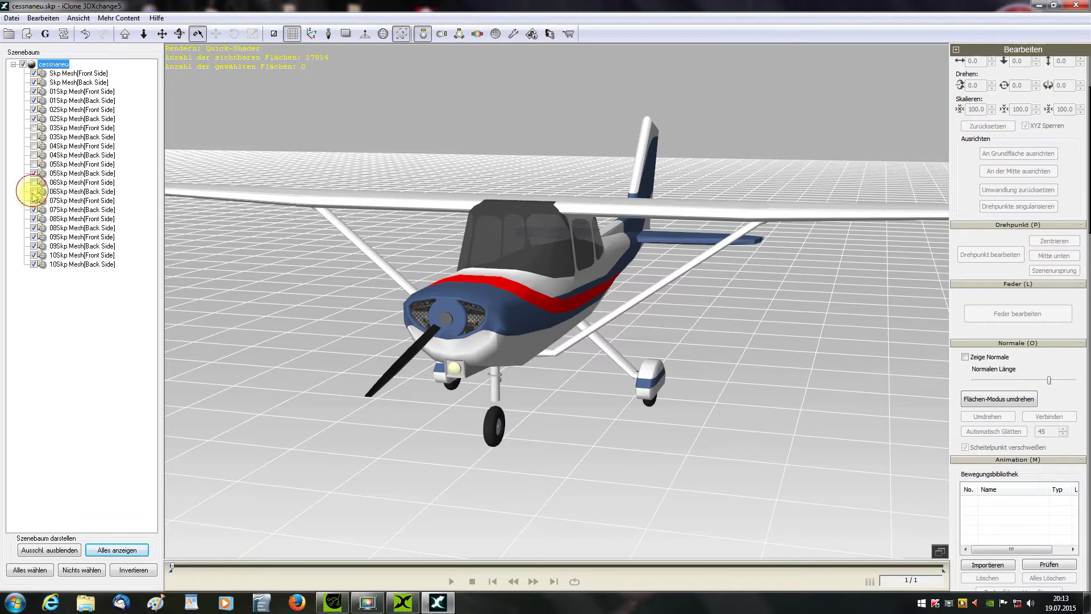
Hide the front and back sides of meshes 07Skp through 10Skp
click(34, 201)
click(34, 210)
click(34, 218)
click(33, 228)
click(34, 237)
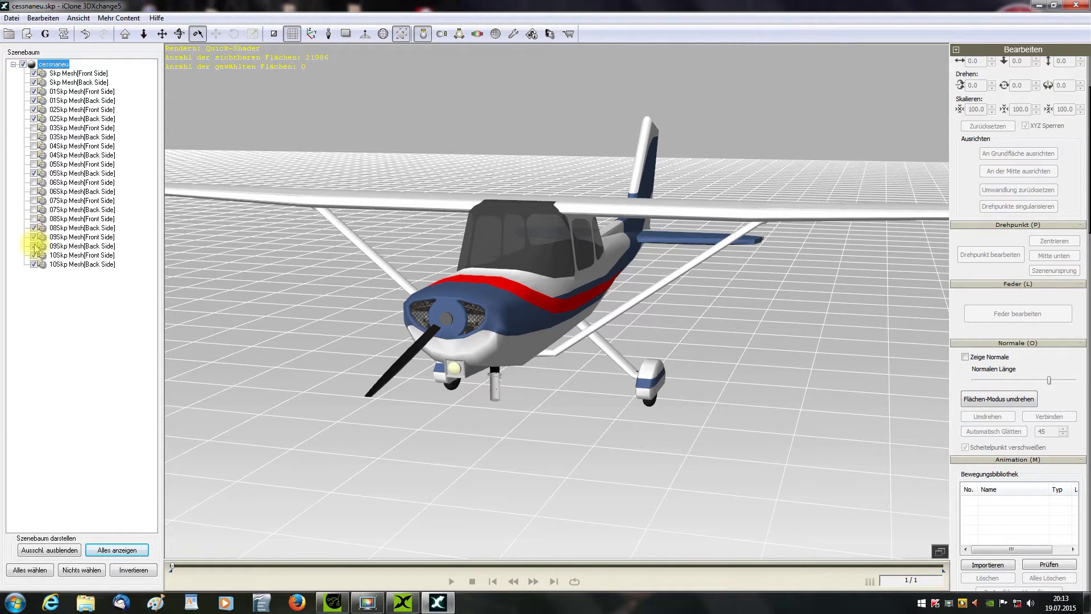
click(33, 246)
click(33, 237)
click(33, 255)
click(34, 265)
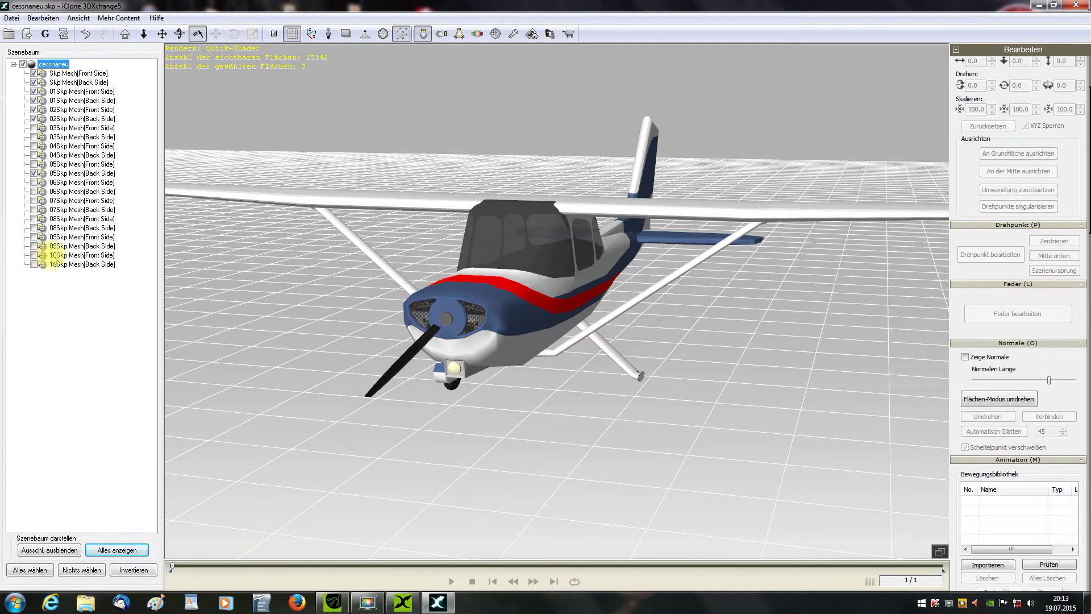
Show the 03Skp Mesh front side and hide both sides of Skp Mesh, 01Skp Mesh and 02Skp Mesh
click(33, 128)
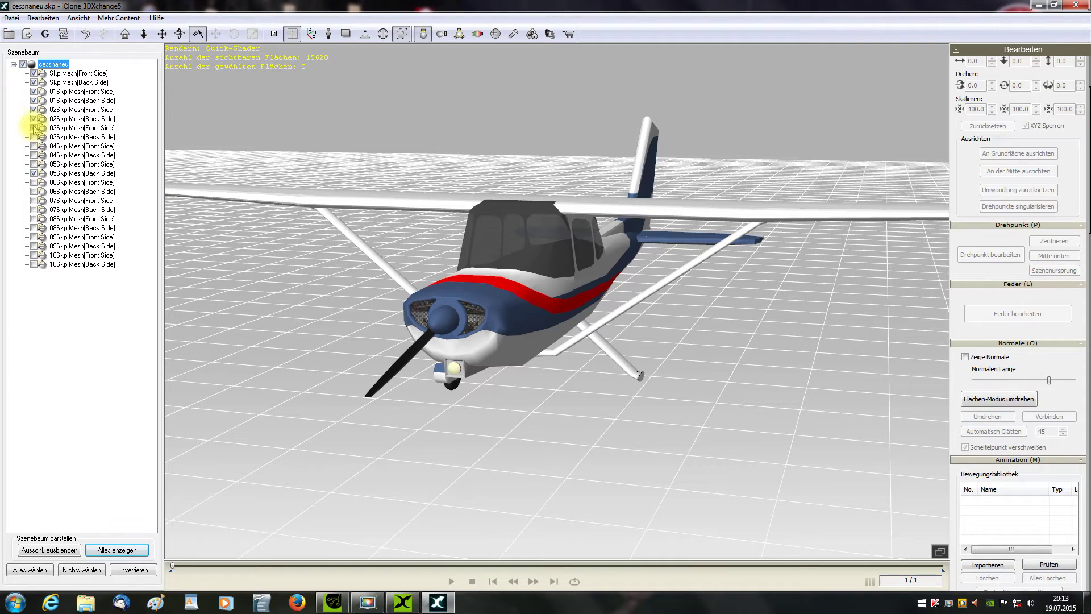
click(34, 110)
click(34, 91)
click(33, 74)
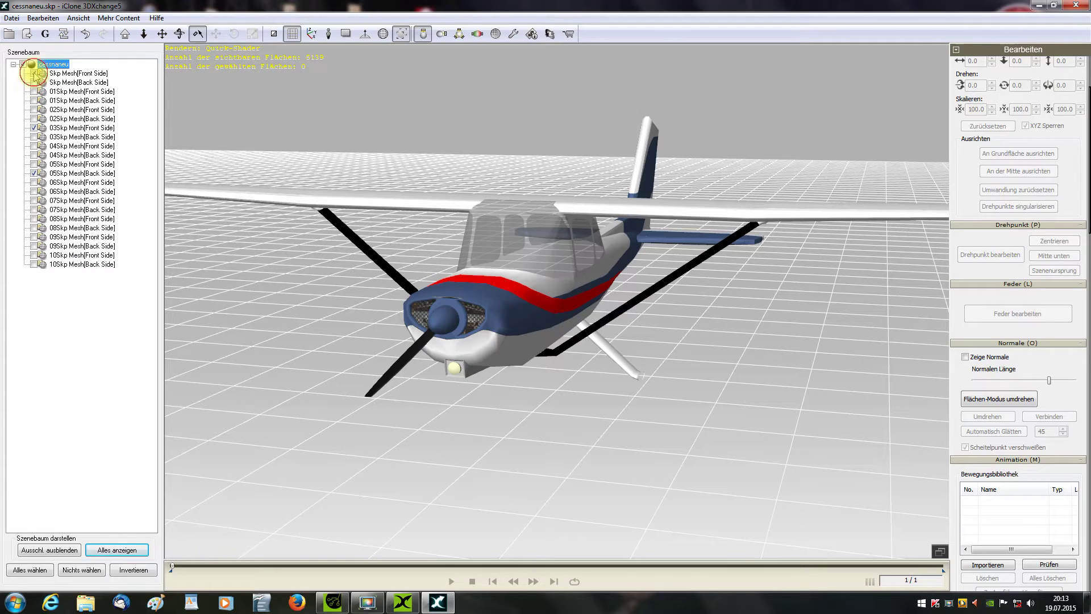
click(34, 83)
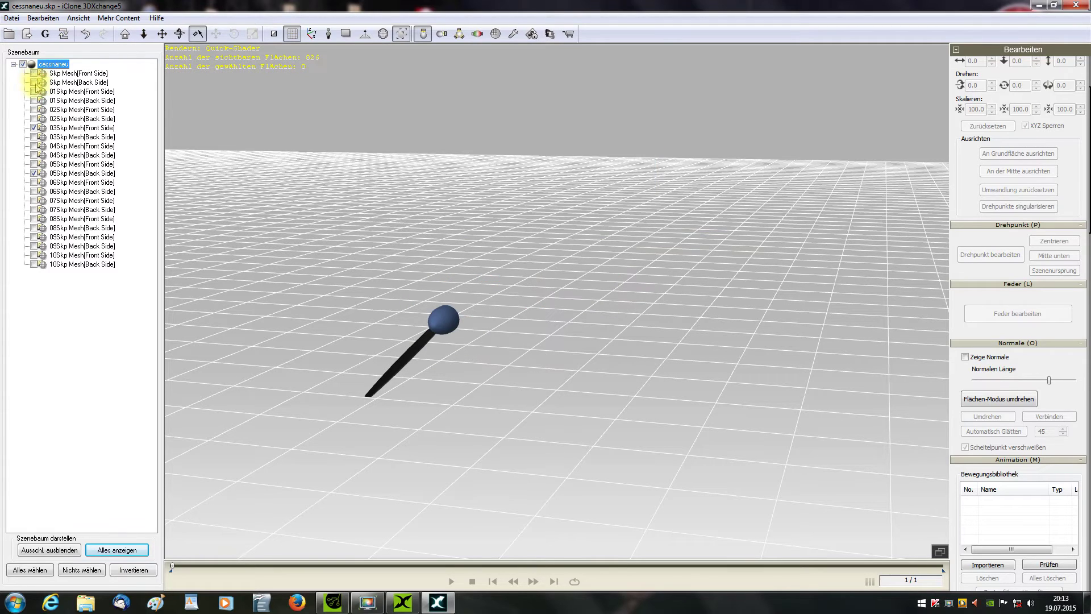
Show the remaining 03Skp, 04Skp and 05Skp propeller meshes and limit the scene tree to the visible meshes
click(33, 146)
click(34, 164)
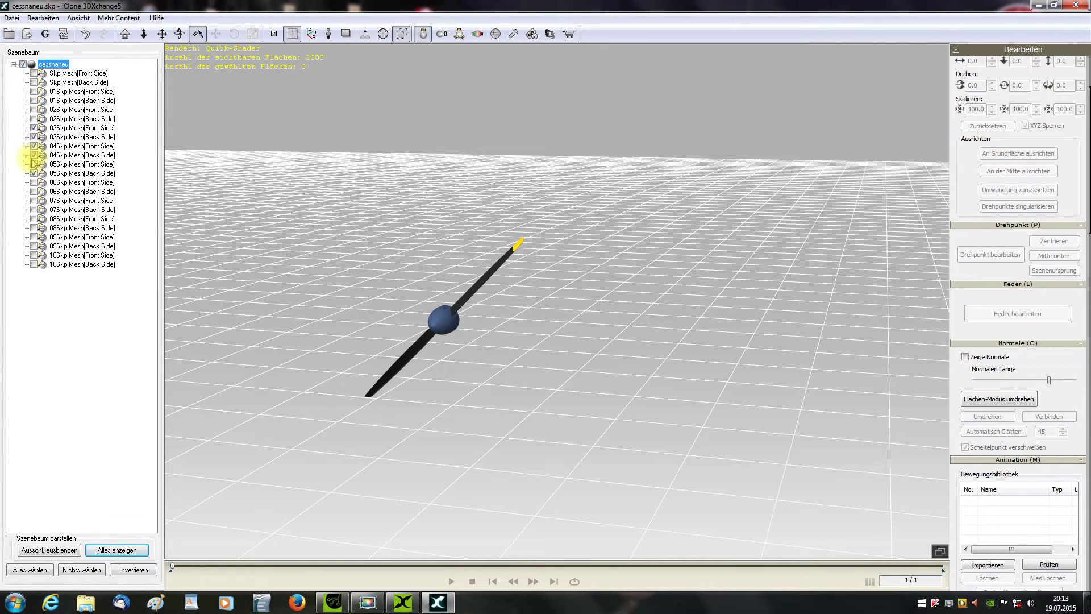
click(33, 155)
click(49, 550)
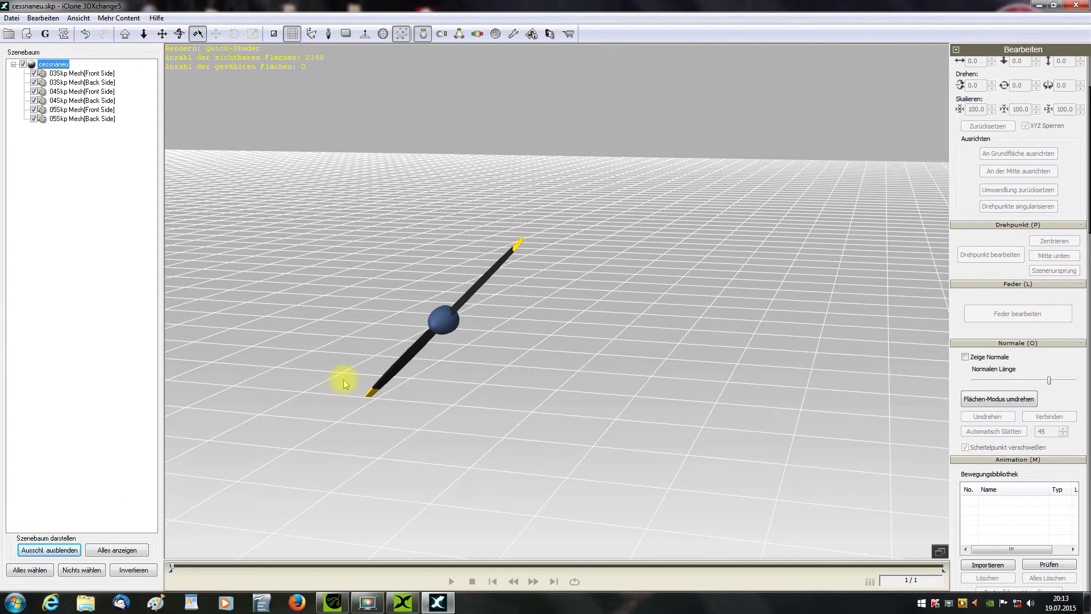
Export only the visible propeller meshes as an iClone 6 prop named Propellerneu, replacing the existing file
click(25, 34)
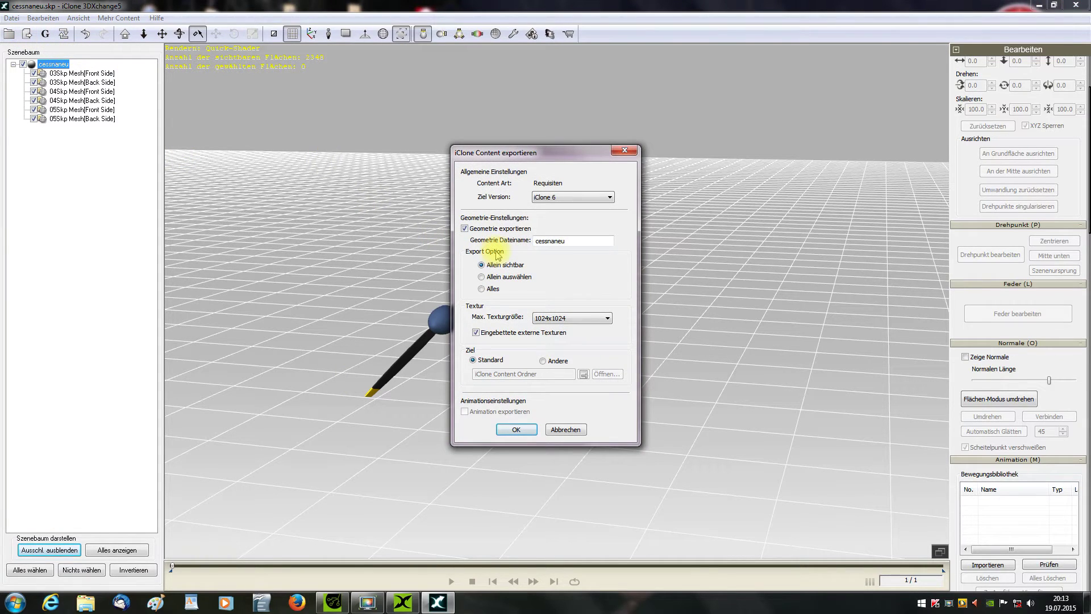
drag(578, 245, 530, 236)
text(Prop)
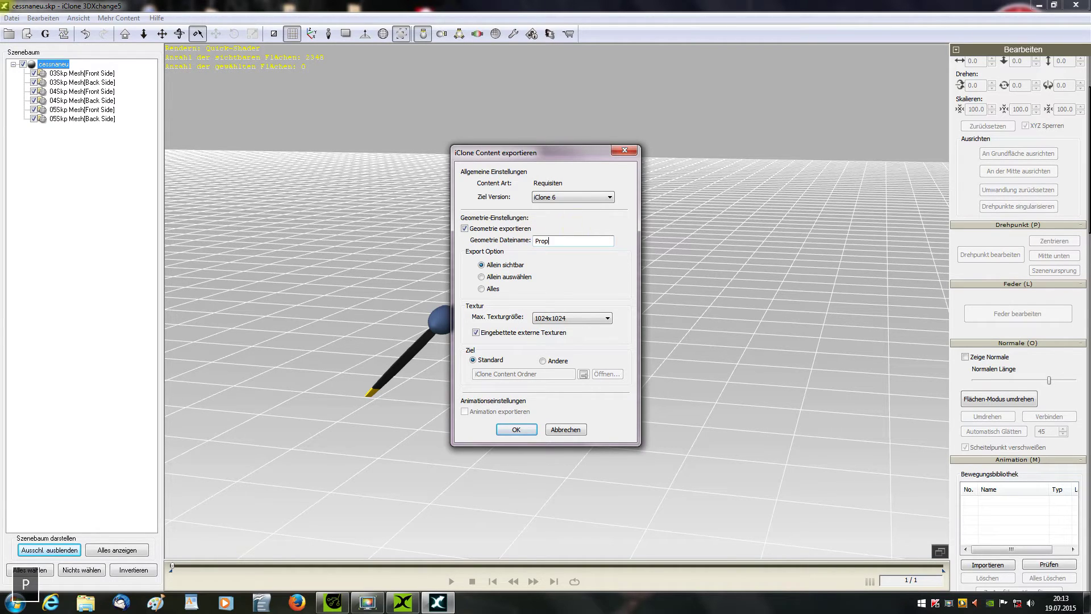
text(ellerneu)
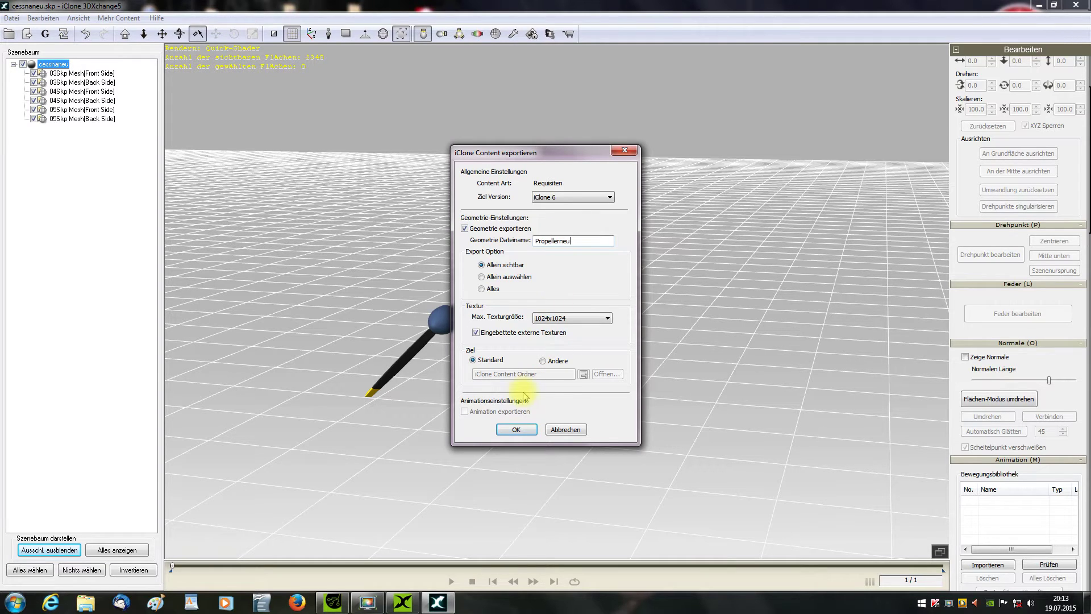
click(515, 430)
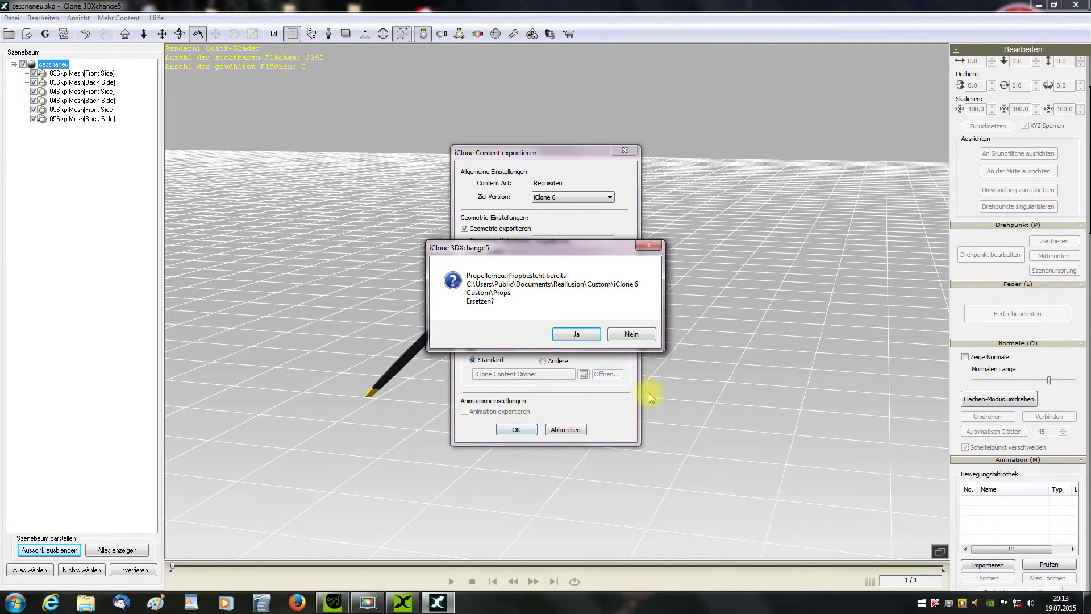
click(577, 334)
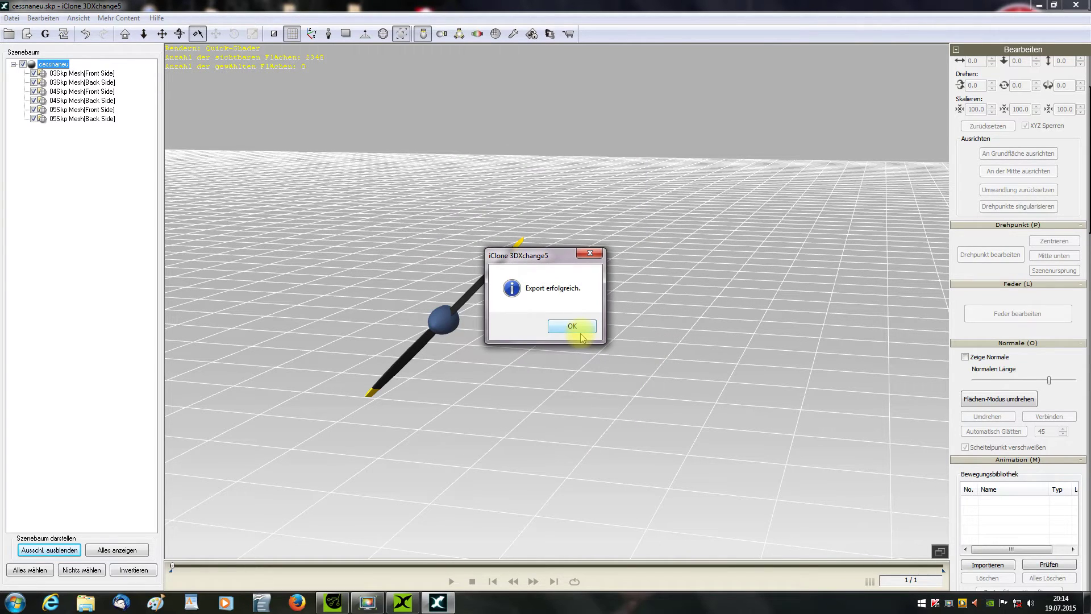
click(572, 326)
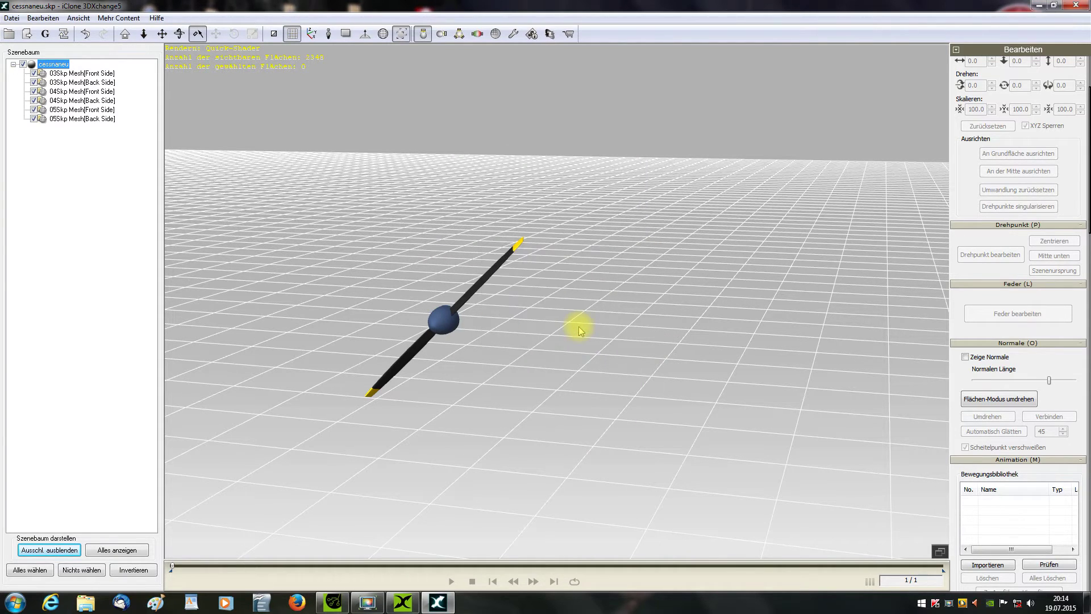
Switch to iClone 6 and load the cessnaneu prop from the custom Props library into the scene
click(333, 601)
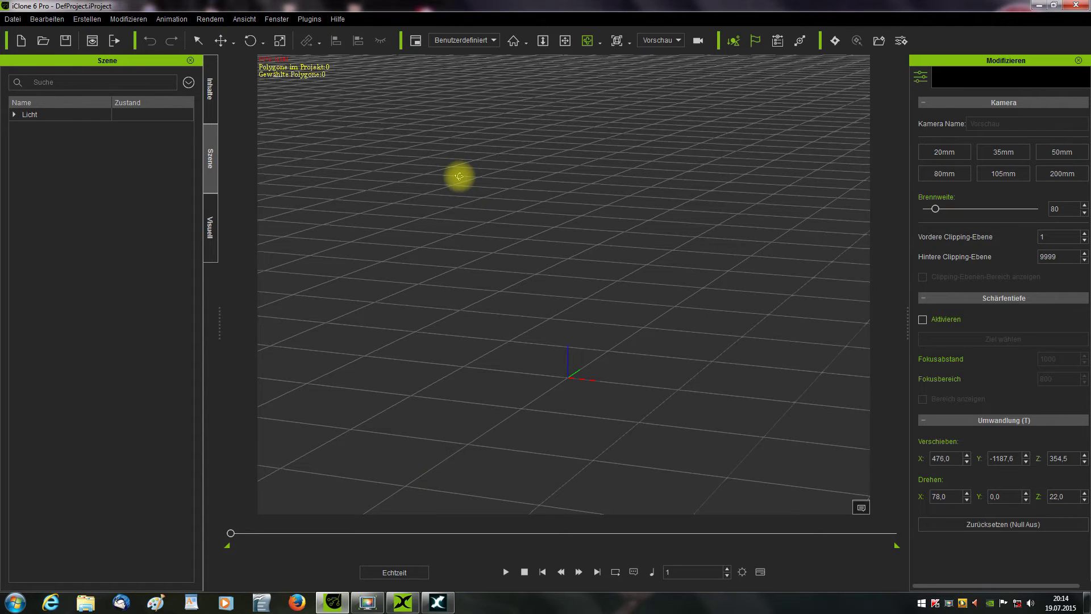
click(212, 88)
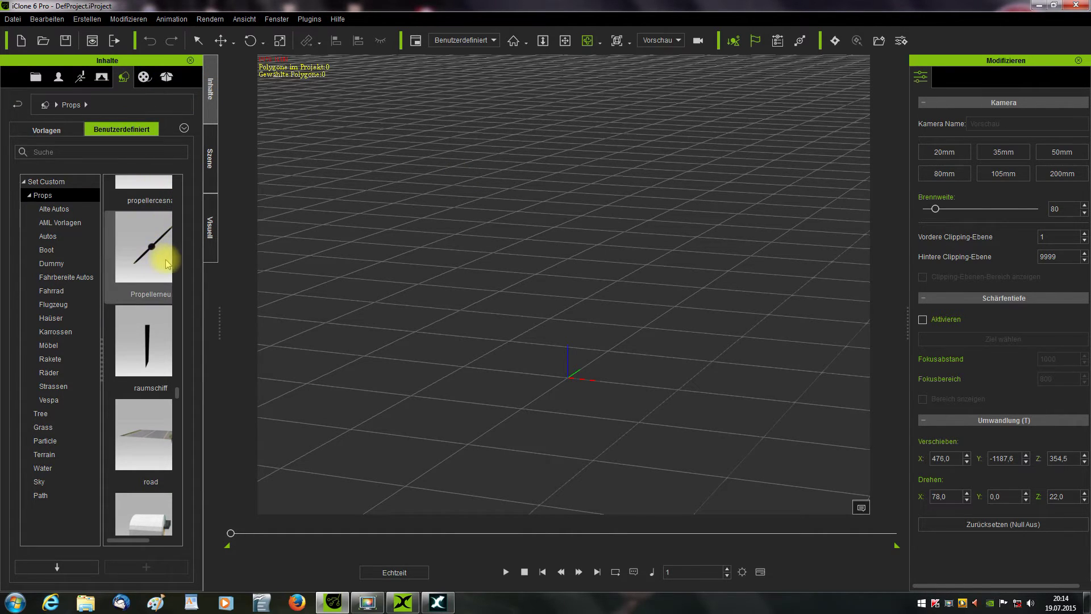
scroll(162, 276, up, 10)
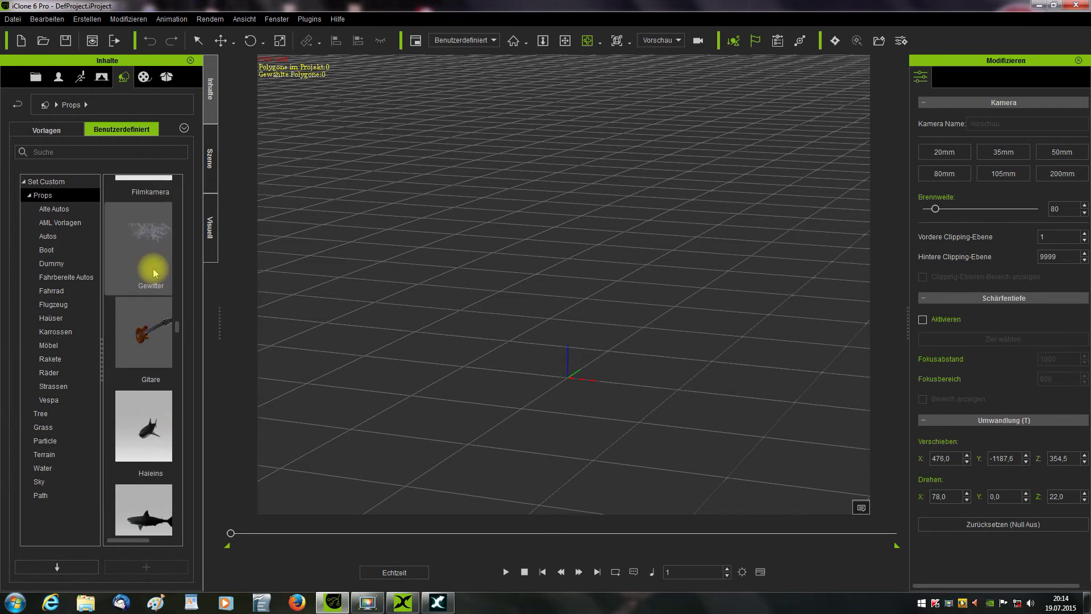
scroll(154, 273, up, 5)
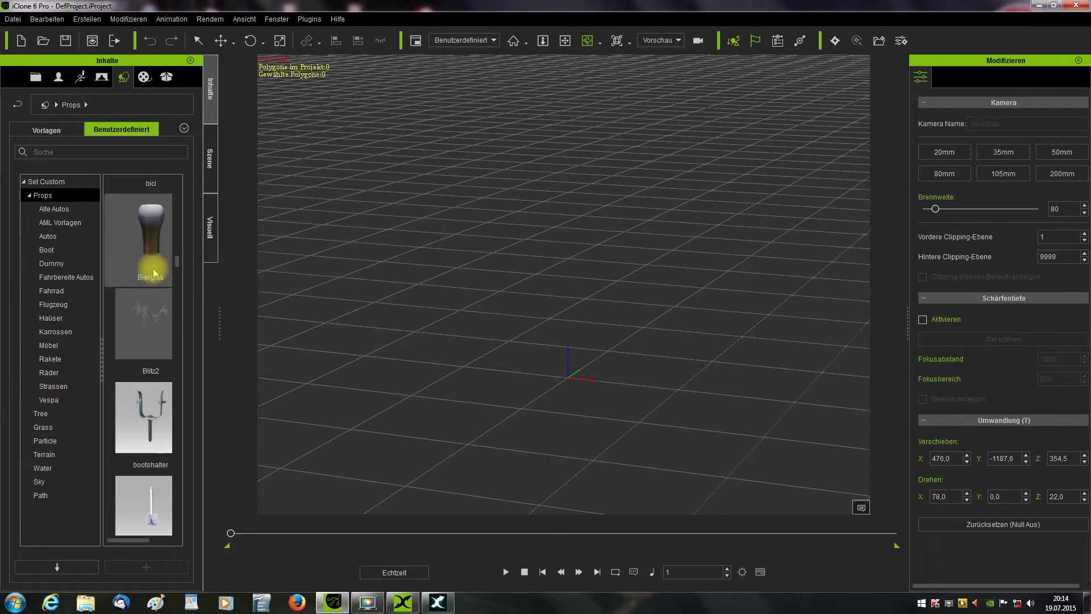
scroll(155, 273, down, 3)
scroll(154, 273, up, 3)
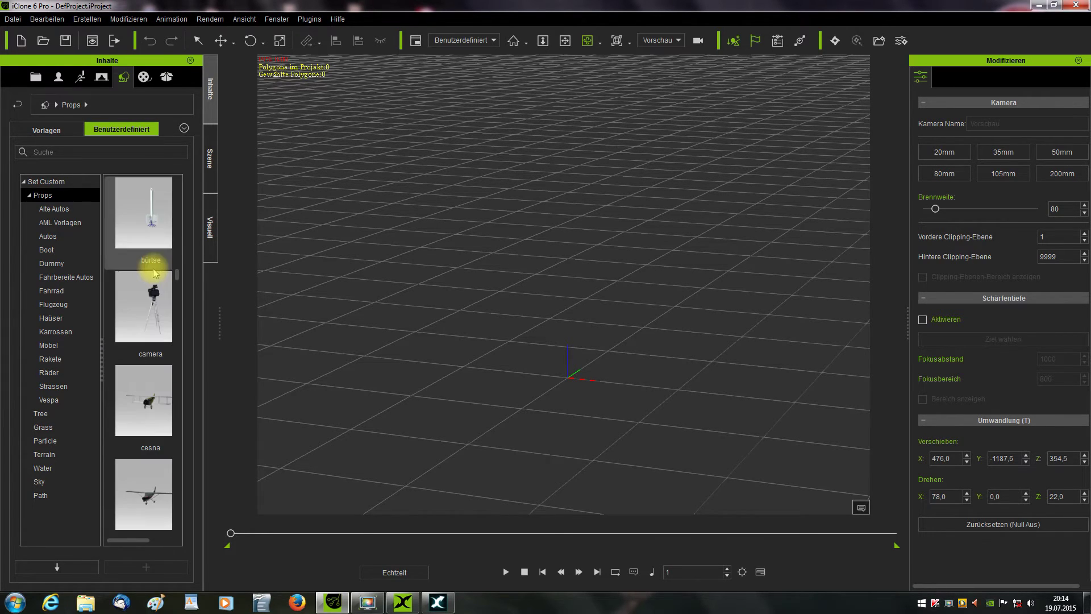
scroll(154, 273, up, 3)
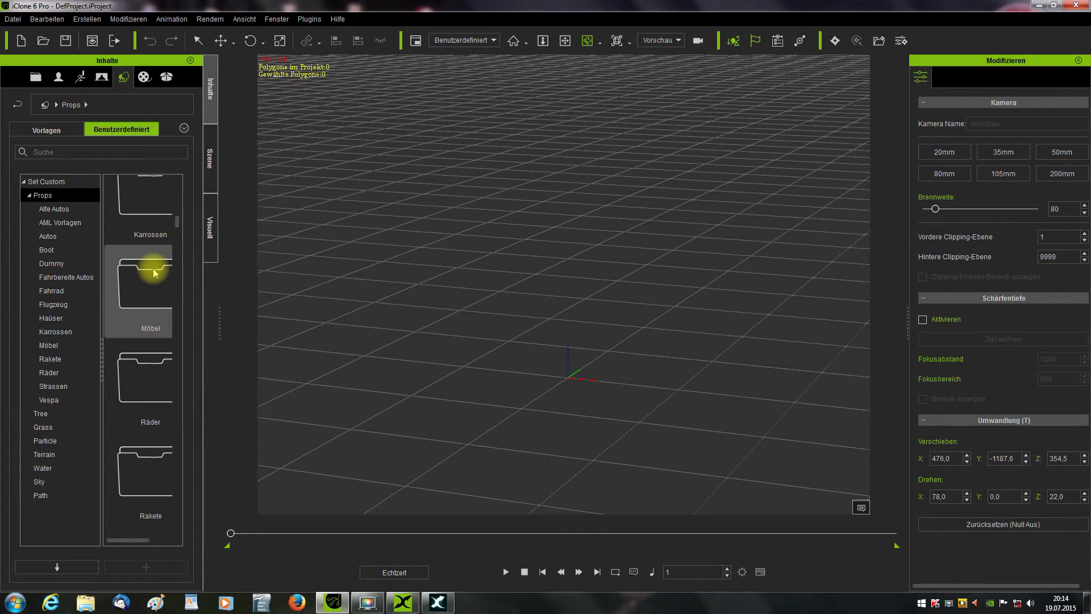
scroll(154, 273, down, 3)
scroll(155, 273, down, 3)
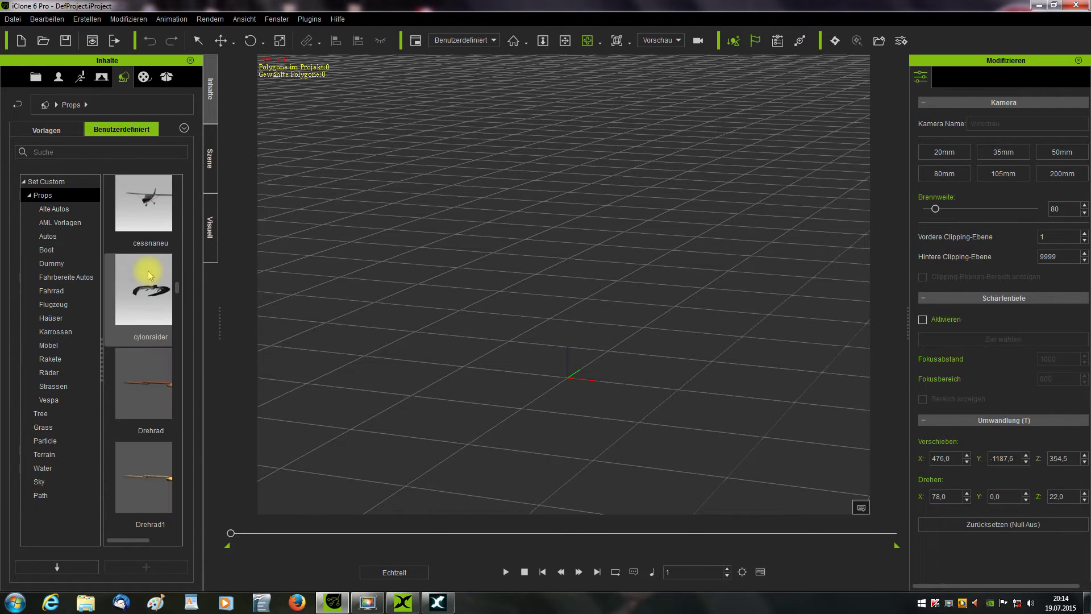
double_click(153, 199)
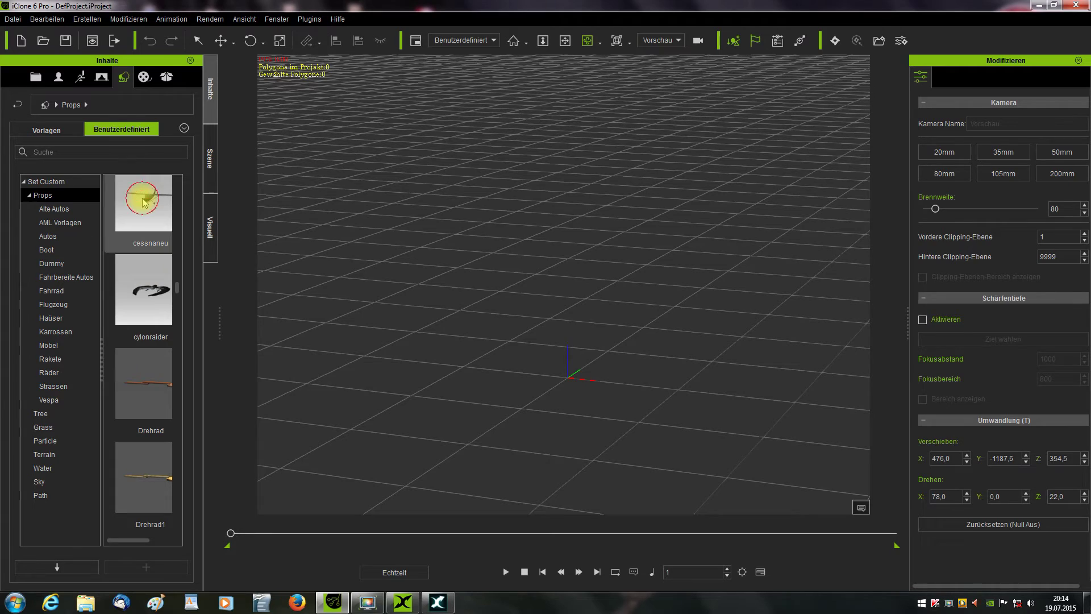
Add the Propellerneu prop from the custom Props library to the scene with the aircraft
scroll(459, 229, down, 10)
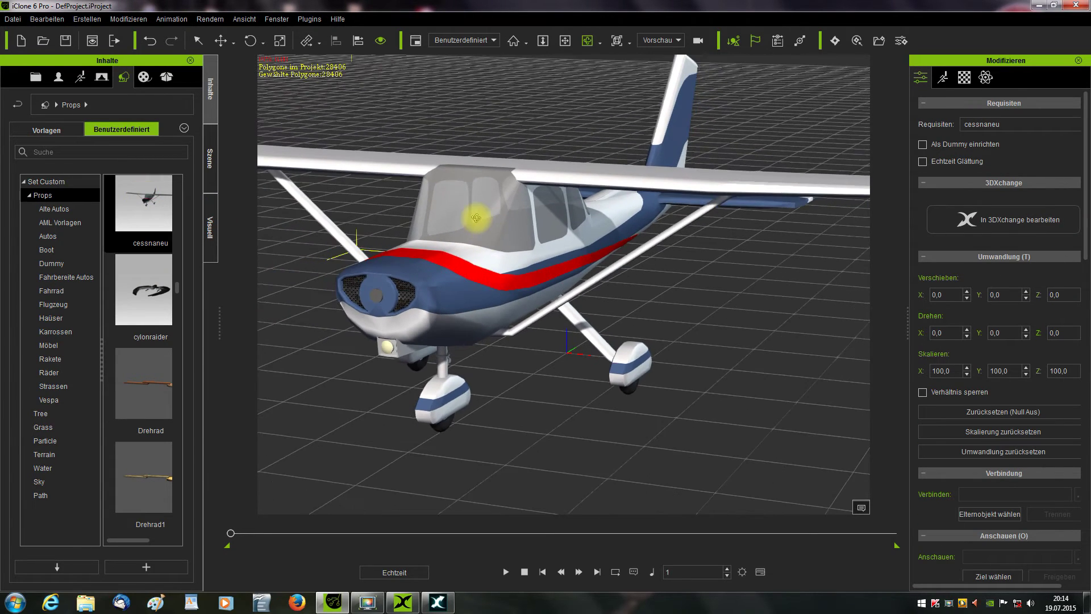
scroll(487, 204, down, 2)
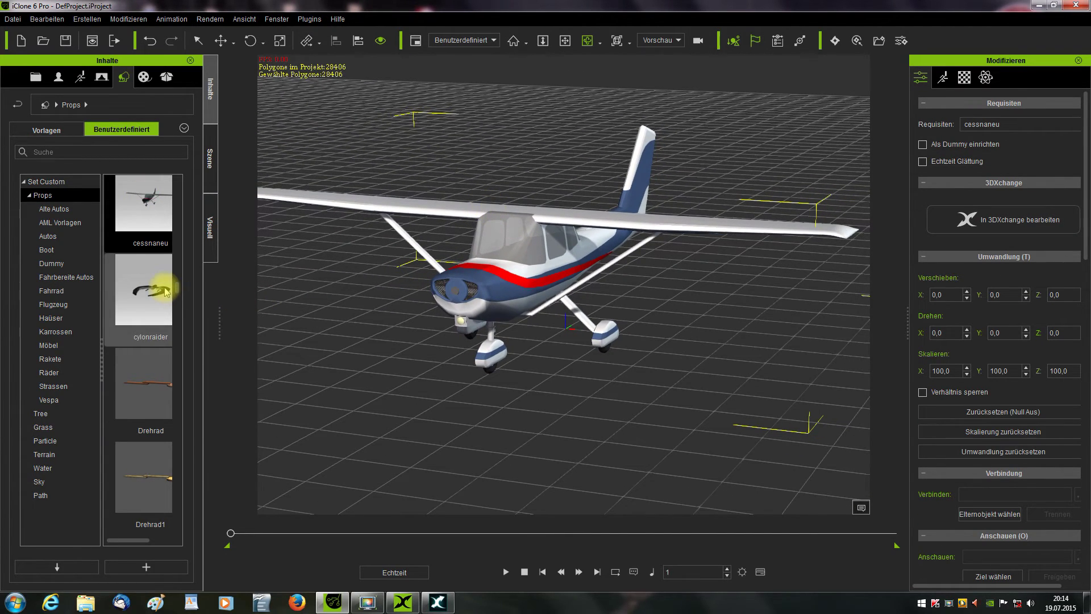
scroll(159, 294, down, 3)
scroll(159, 294, down, 8)
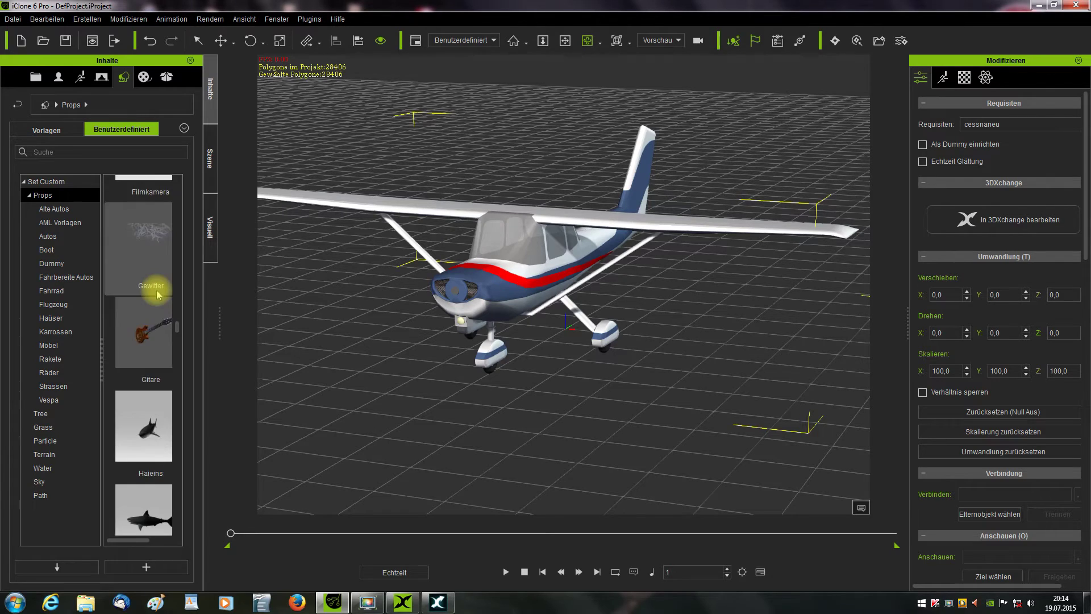
scroll(158, 293, down, 5)
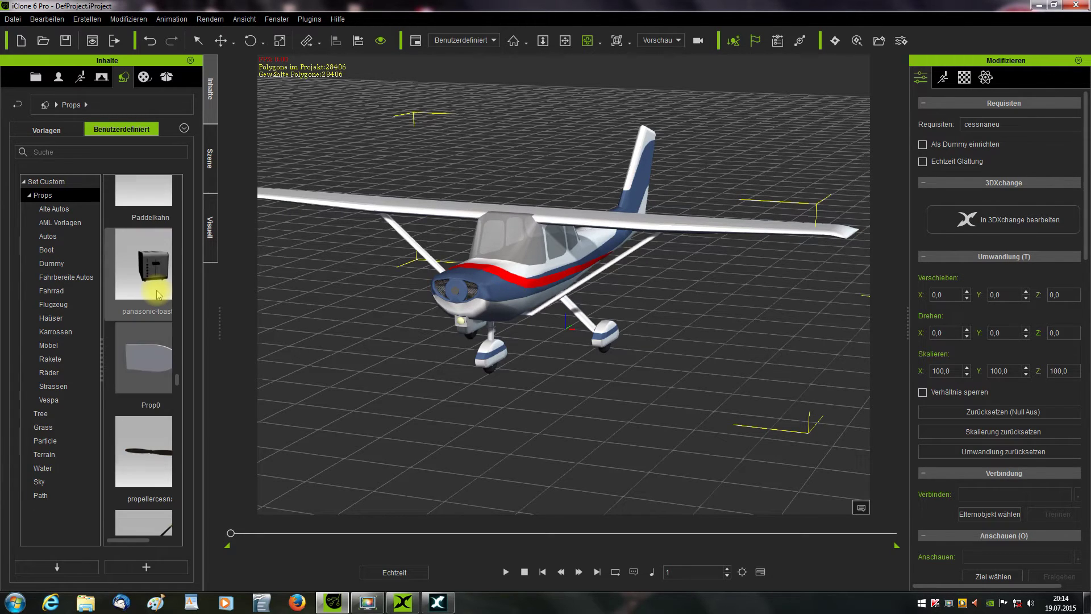
double_click(149, 250)
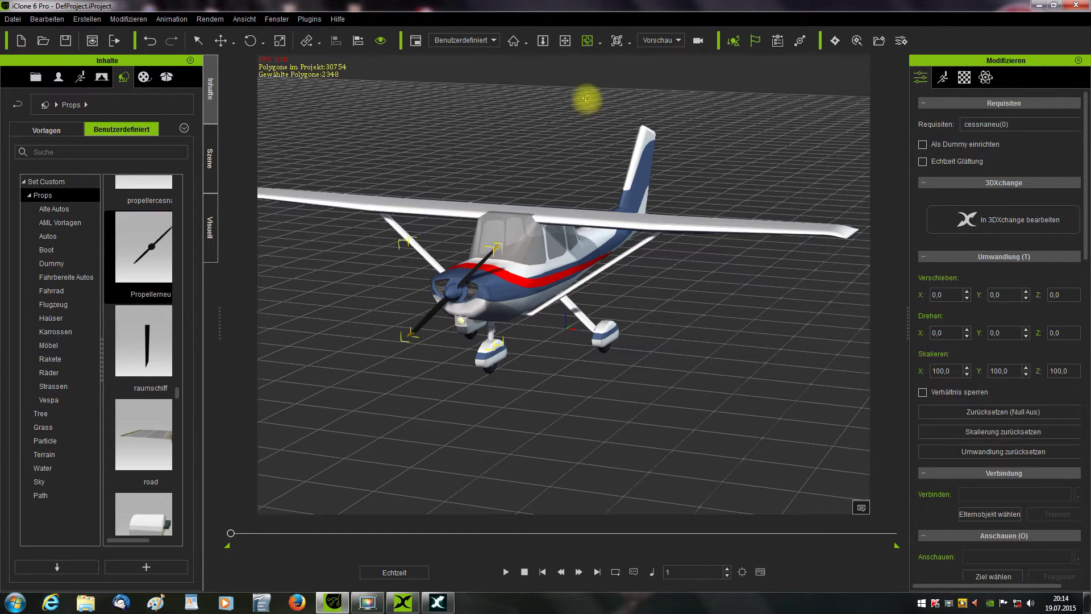
Rename the cessnaneu(0) prop in the scene list as Propeller
right_drag(456, 217, 540, 214)
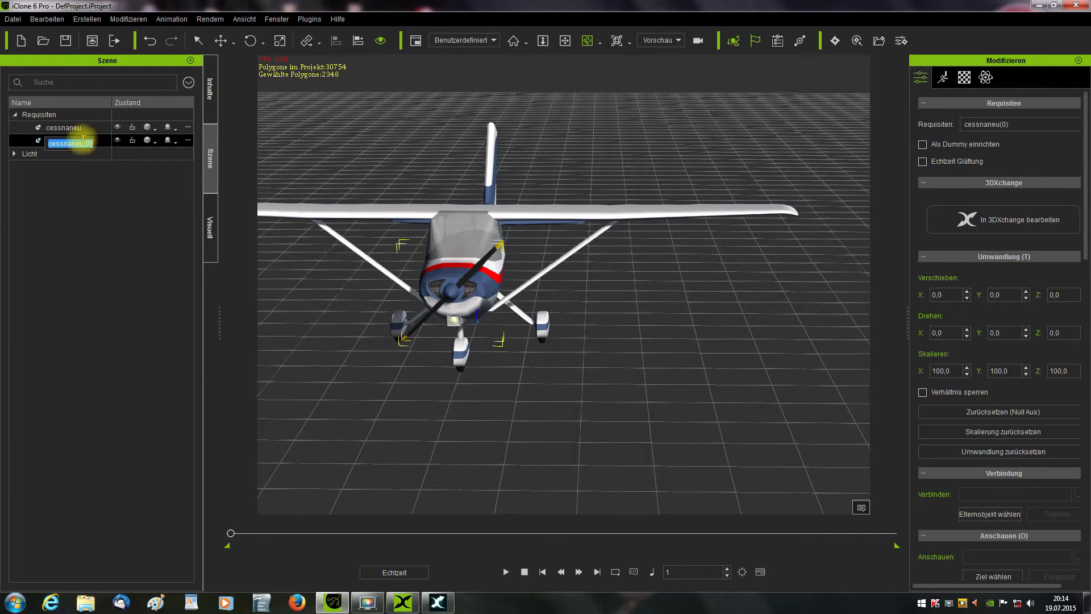
text(P)
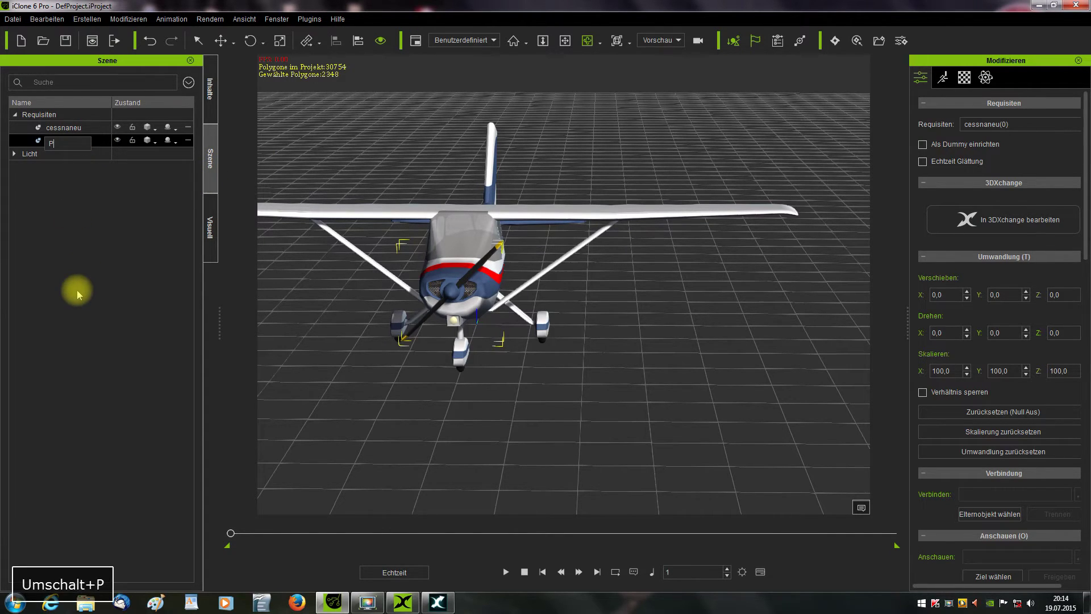
text(ropelle)
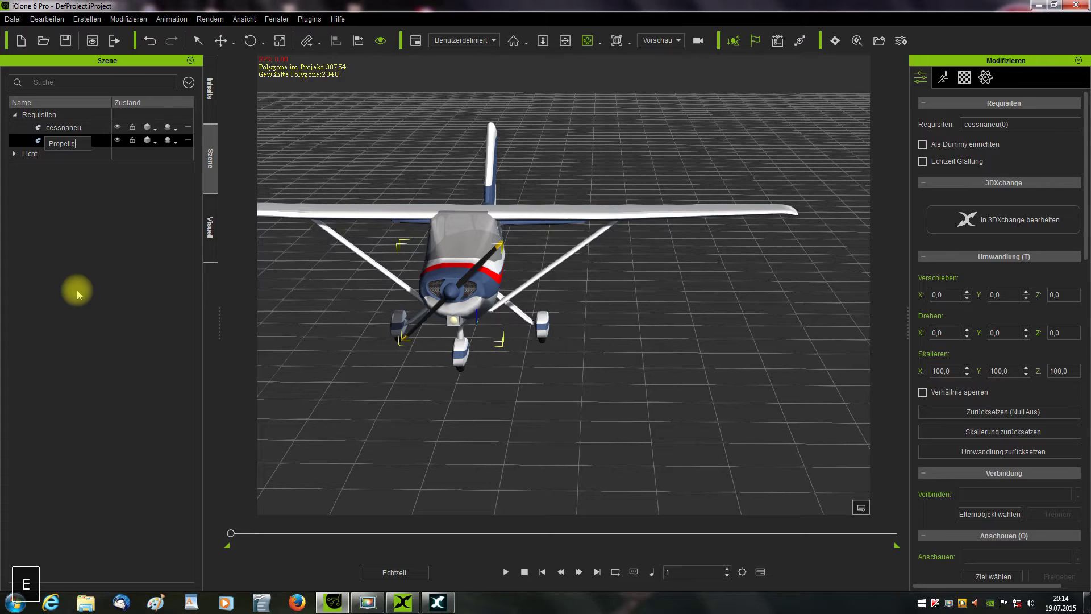
text(r)
key(Return)
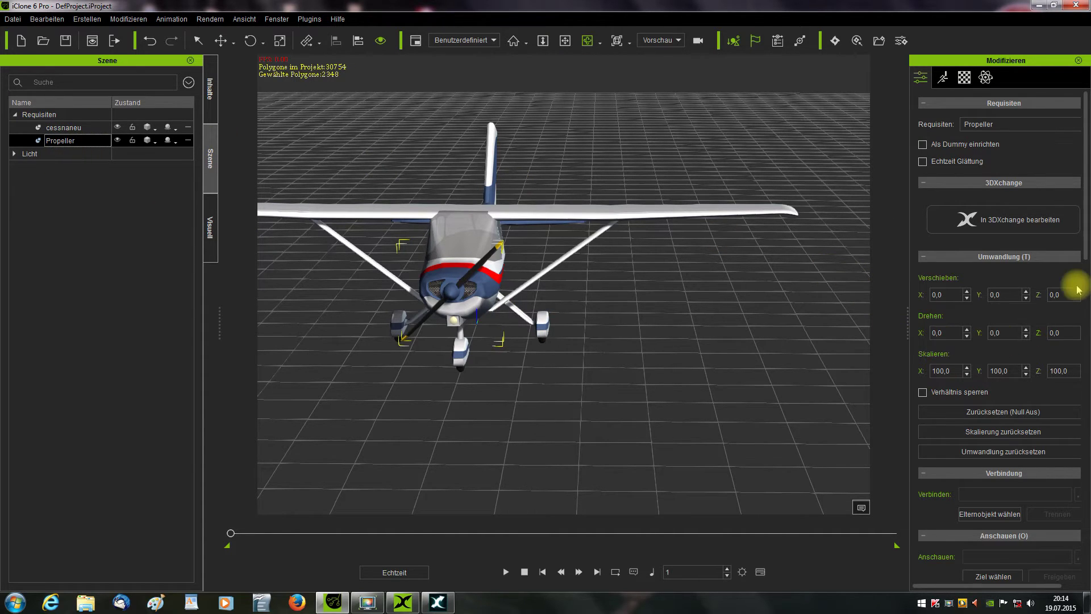
Attach the Propeller prop to cessnaneu as its parent object
scroll(1079, 292, down, 3)
drag(1085, 335, 1086, 393)
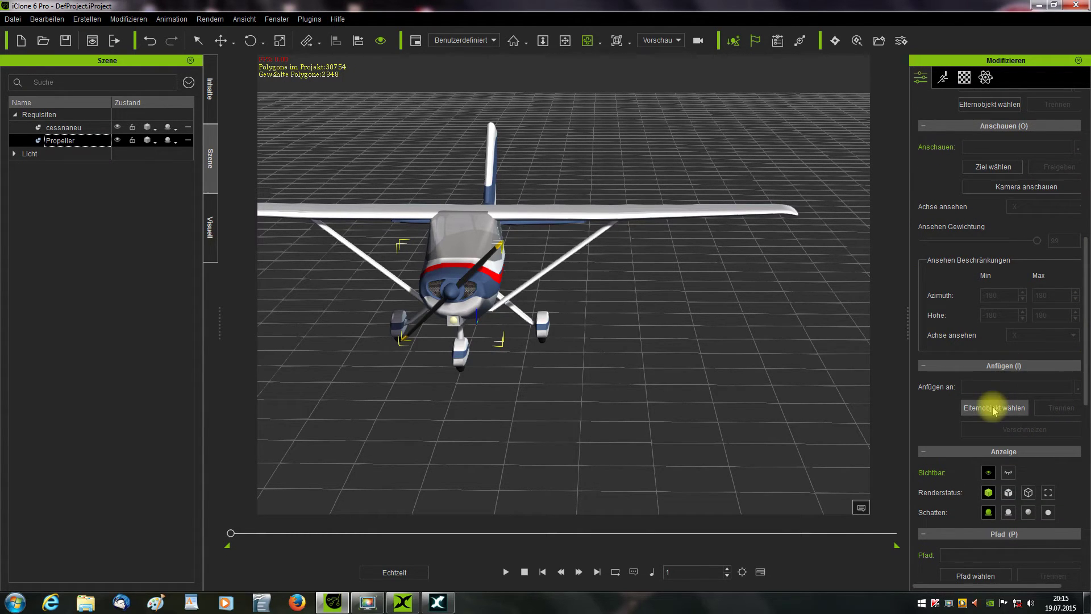
click(994, 408)
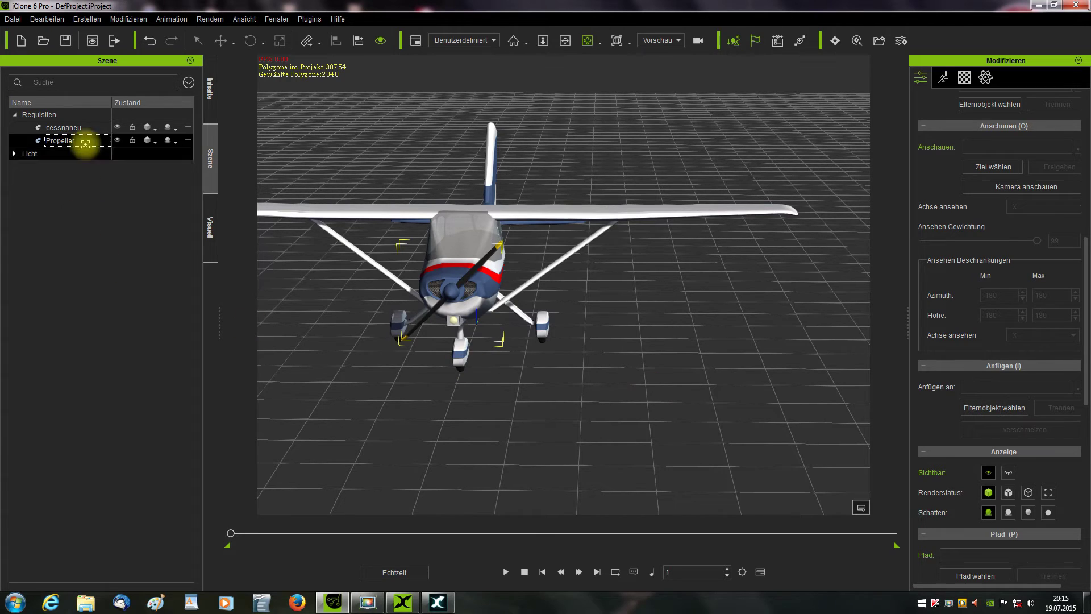
click(65, 127)
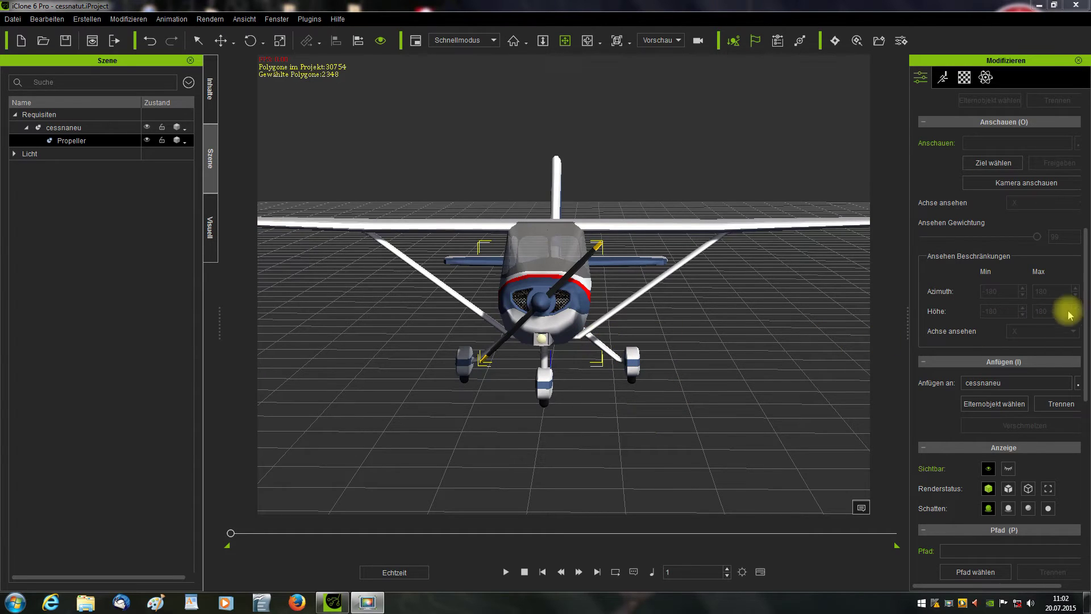
Set the Propeller's pivot point to the centre of the object
drag(1086, 308, 1085, 397)
click(1002, 456)
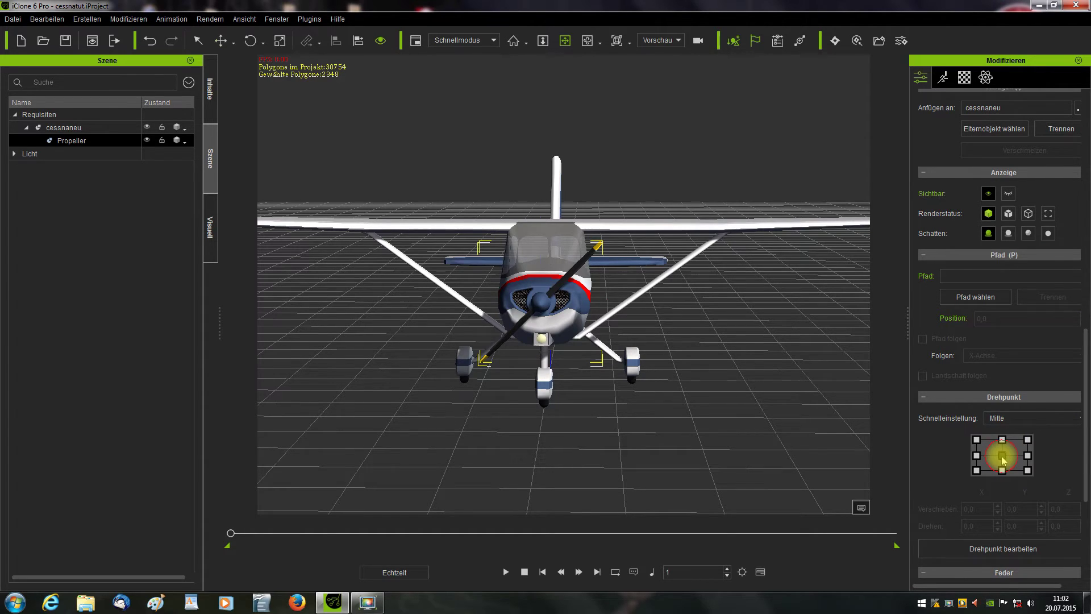
click(1003, 457)
Open the timeline for the Propeller and reposition it so its whole frame ruler is in view
drag(1087, 445, 1077, 238)
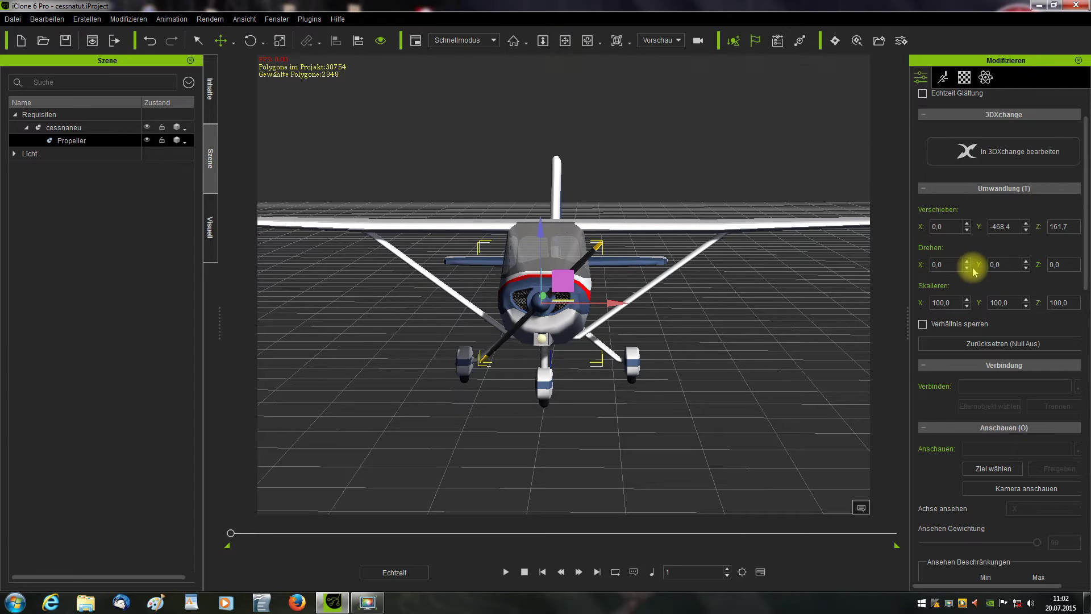
click(760, 571)
drag(687, 419, 756, 410)
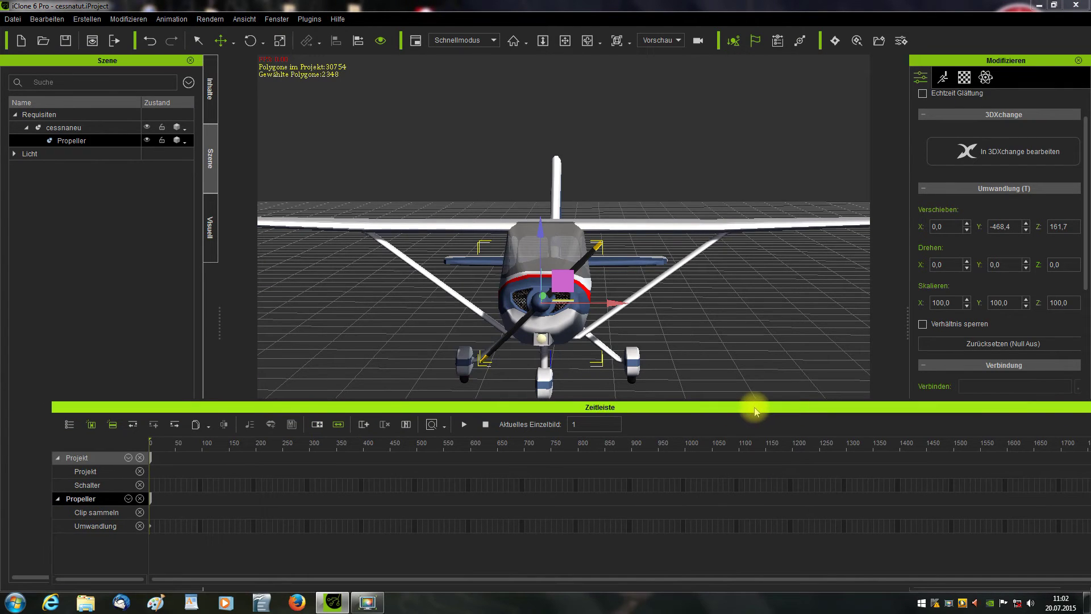
drag(557, 409, 540, 428)
At frame 25, set the Propeller's Y rotation to 90 to create a transform key
click(530, 437)
text(25)
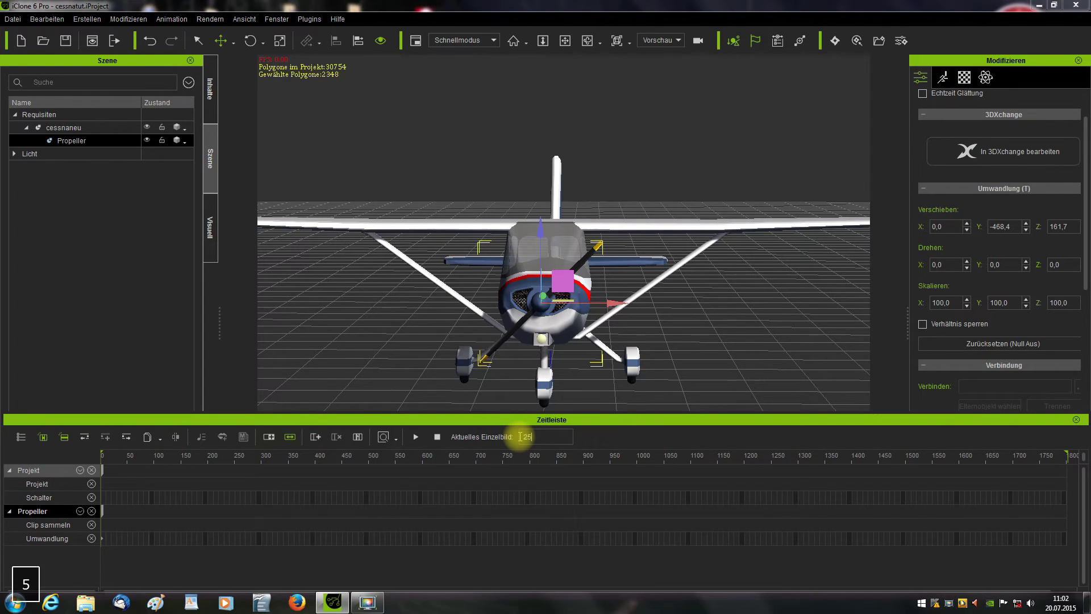
key(Return)
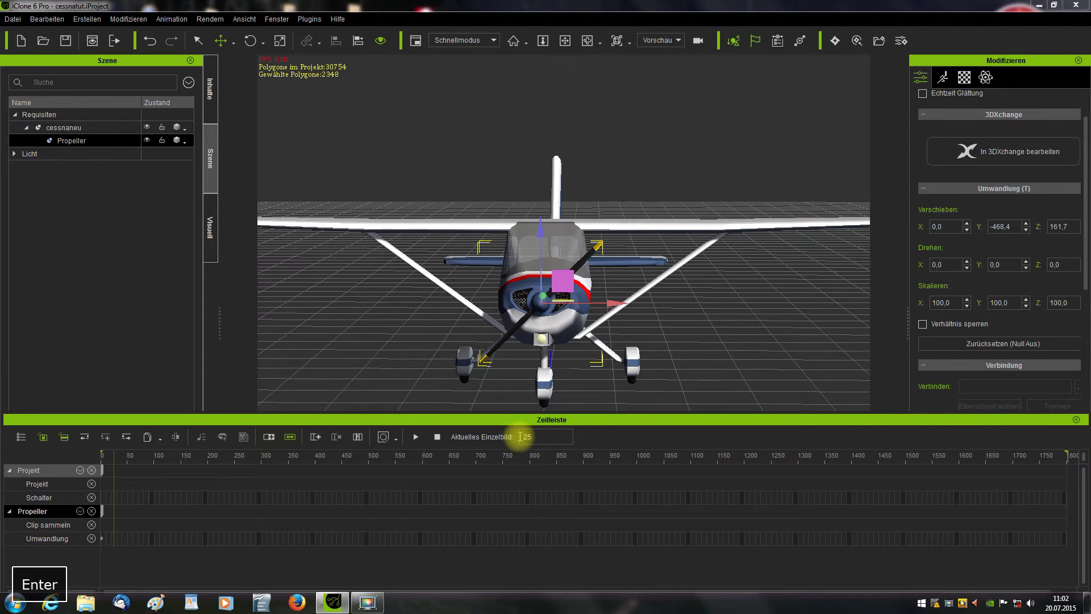
click(1012, 266)
text(90)
key(Return)
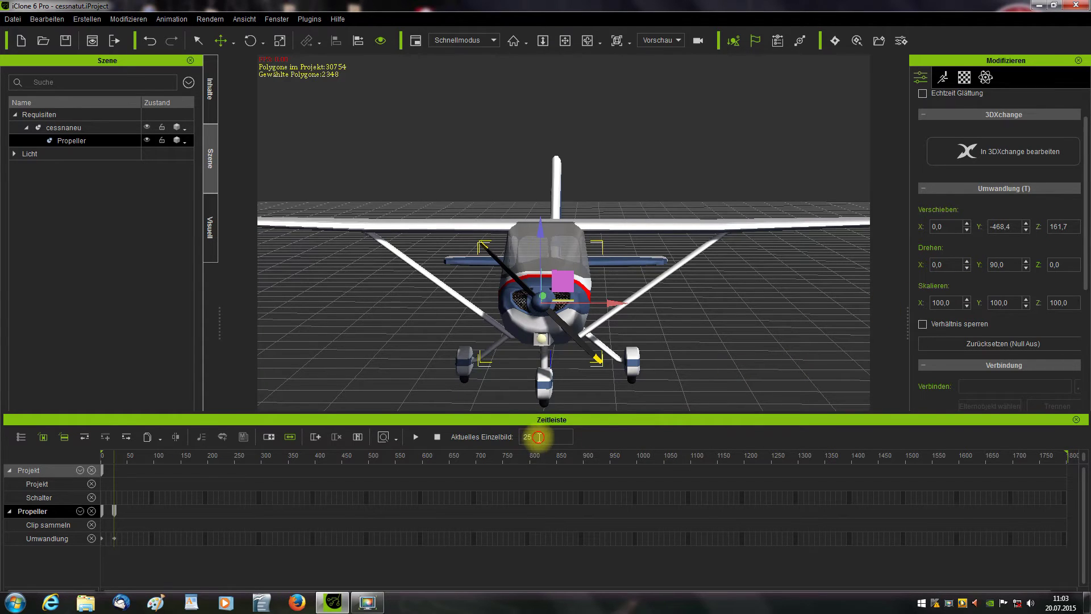
At frame 50, set the Propeller's Y rotation to 180 to add another transform key
drag(538, 437, 522, 436)
key(Return)
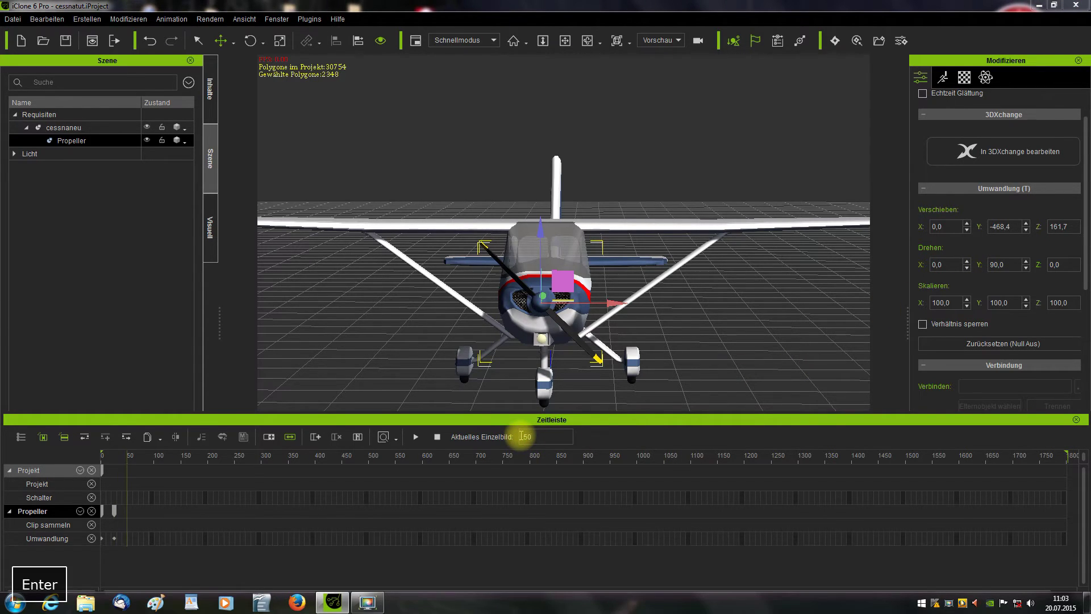
click(1012, 264)
drag(1012, 263, 961, 265)
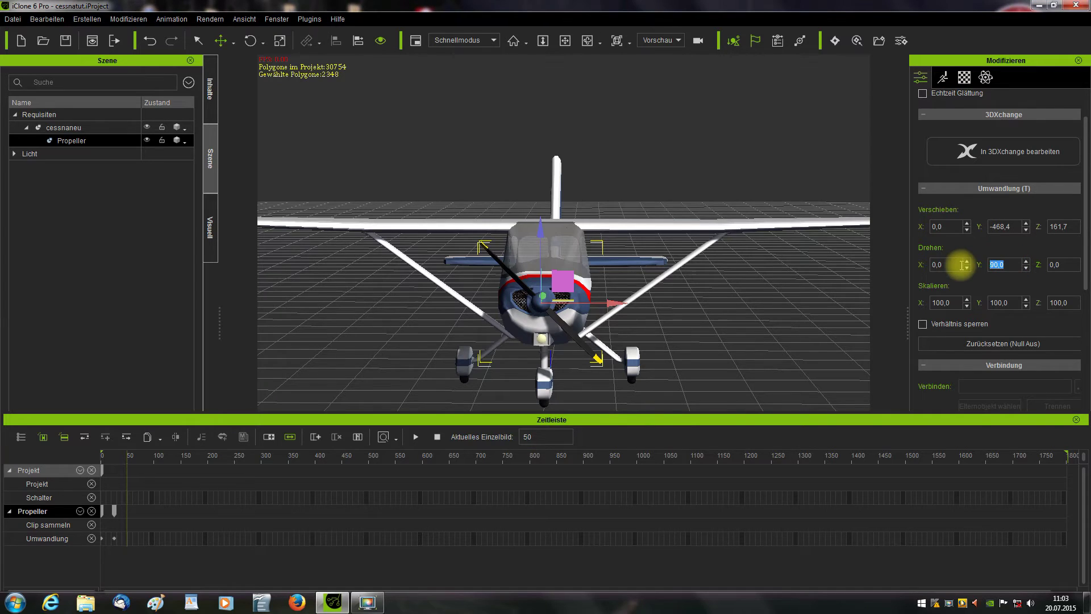
text(180)
key(Return)
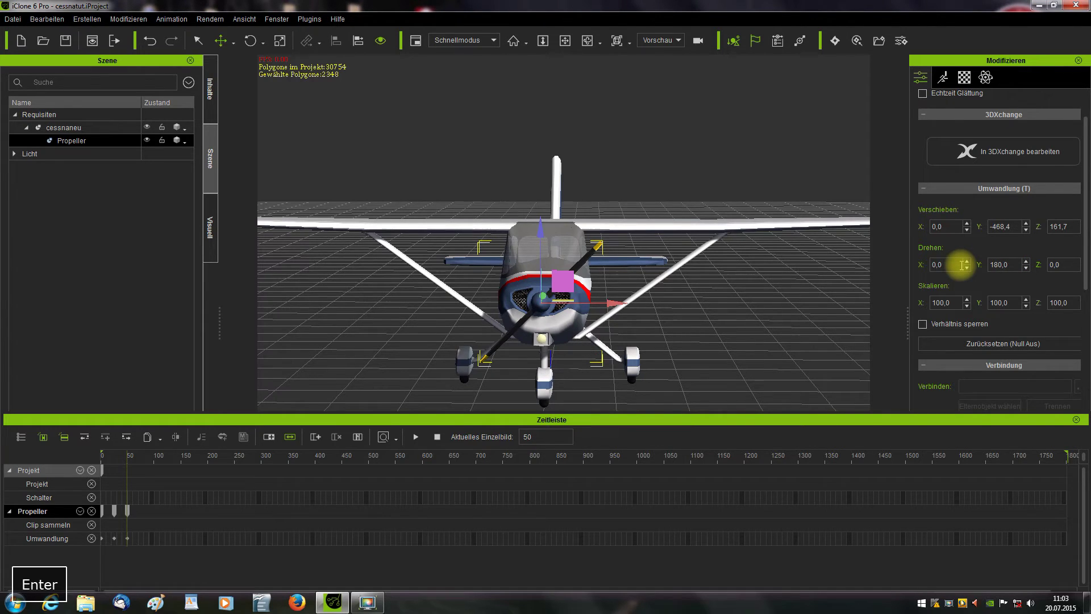
At frame 75, set the Propeller's Y rotation to 270 to add another transform key
click(542, 437)
drag(541, 436, 486, 440)
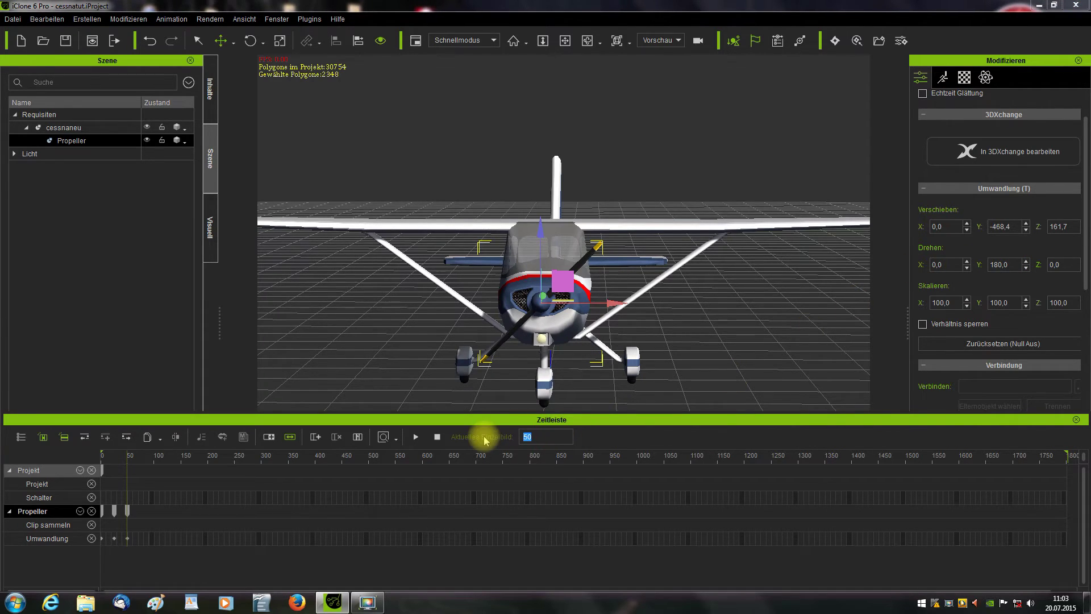
text(75)
key(Return)
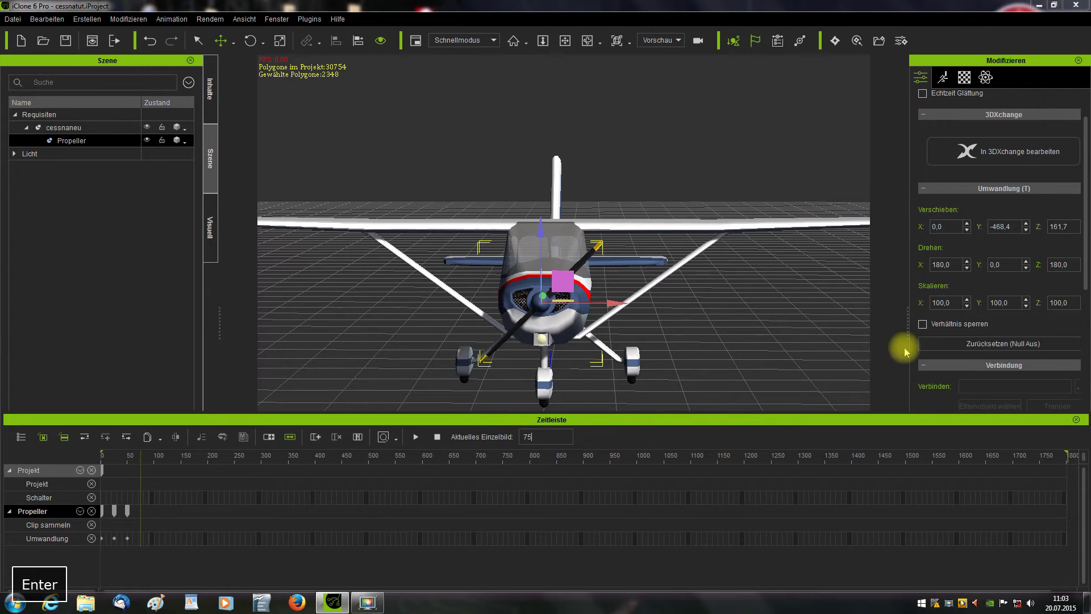
drag(1011, 263, 984, 268)
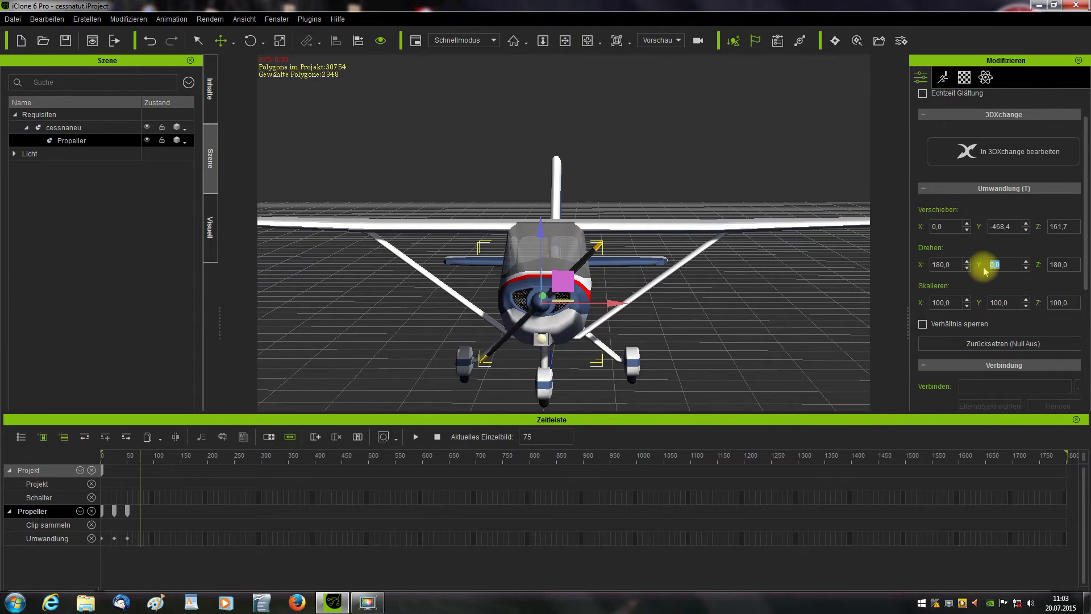
text(270)
key(Return)
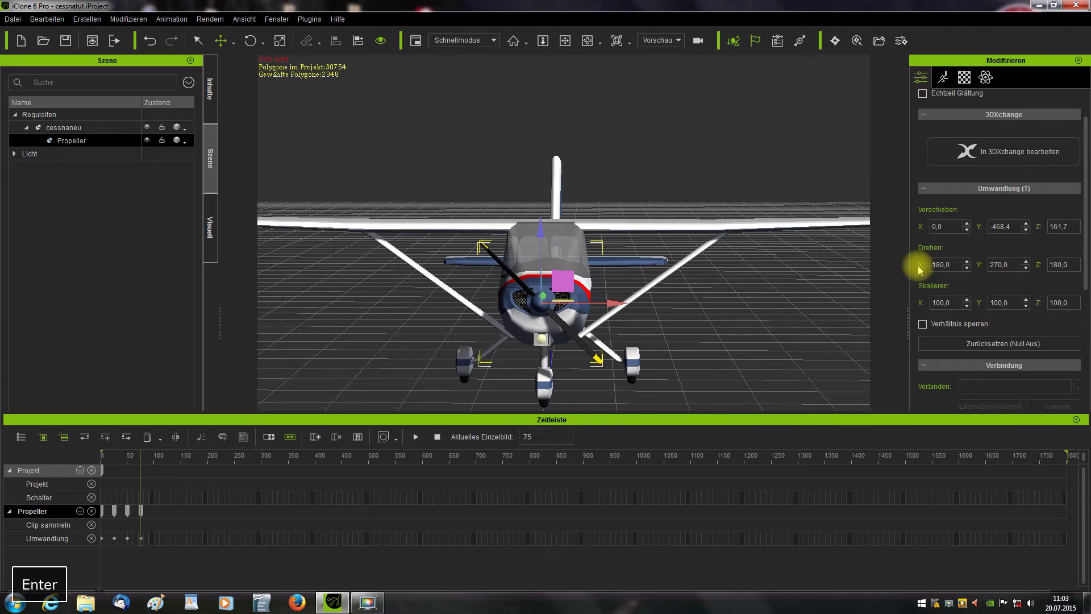
At frame 100, add the Propeller's final Y rotation key, and play back the rotation from the first frame
drag(537, 437, 506, 436)
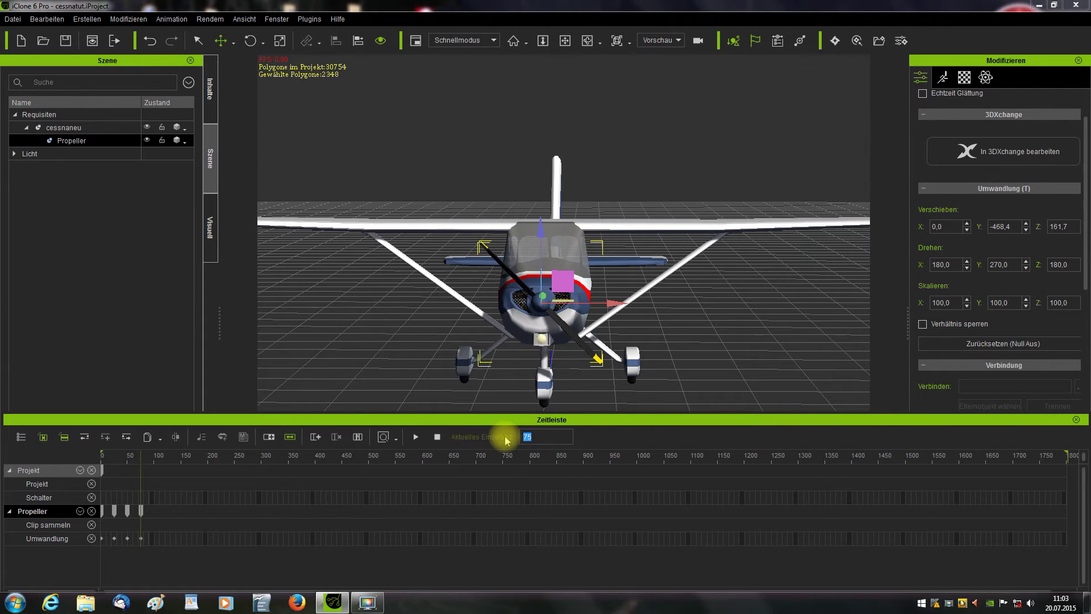
text(100)
key(Return)
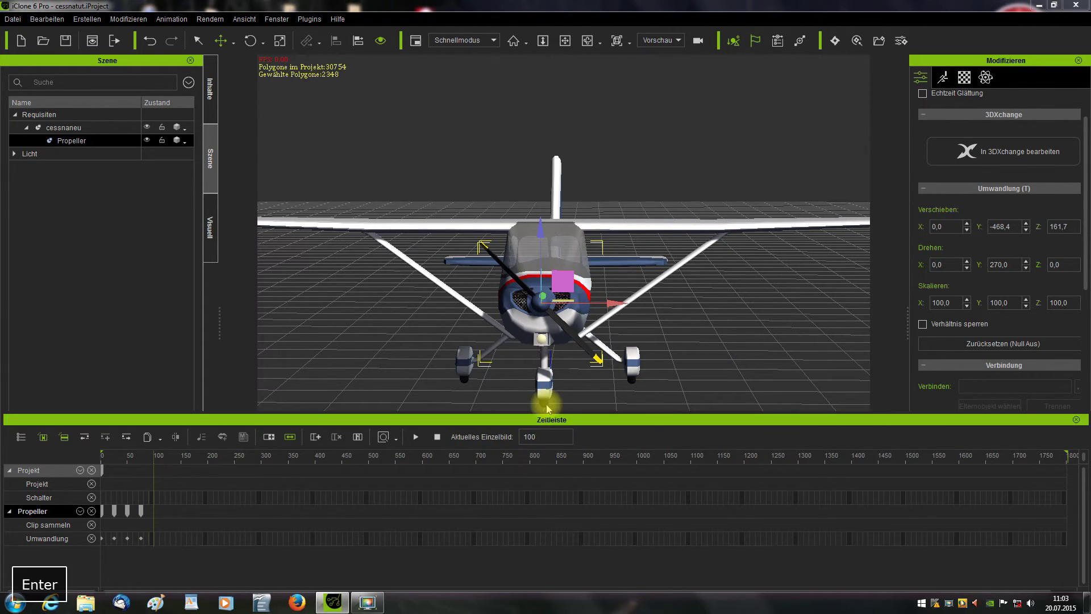
drag(1015, 267, 970, 272)
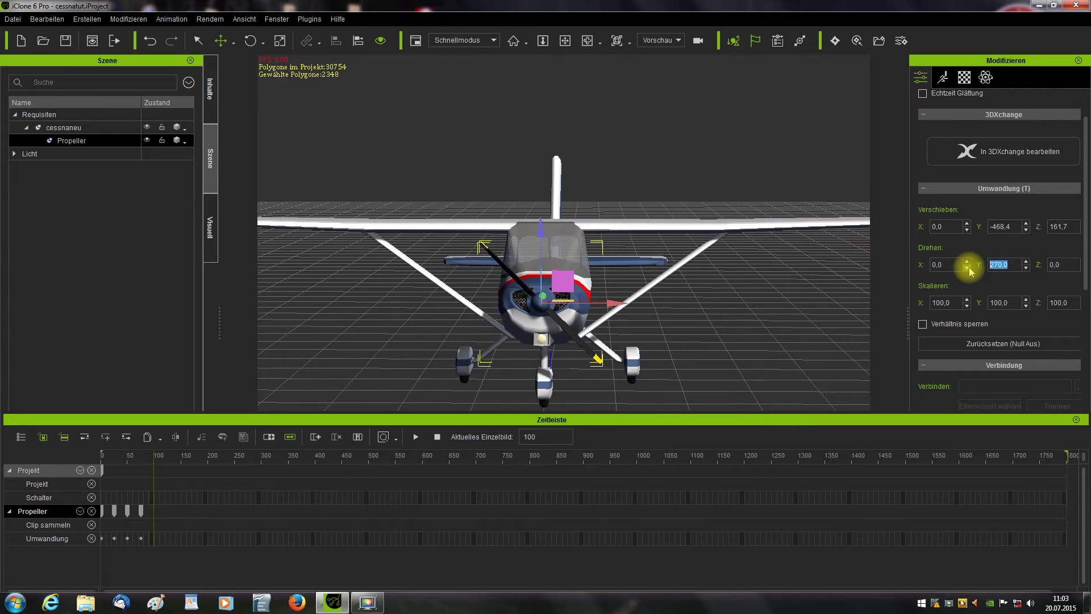
key(Return)
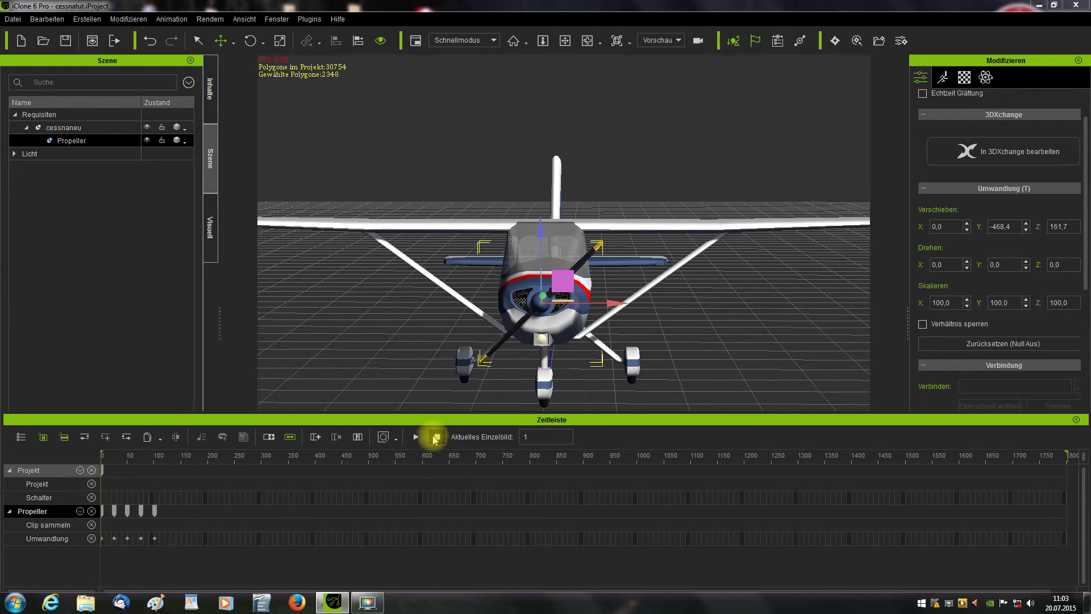
click(416, 437)
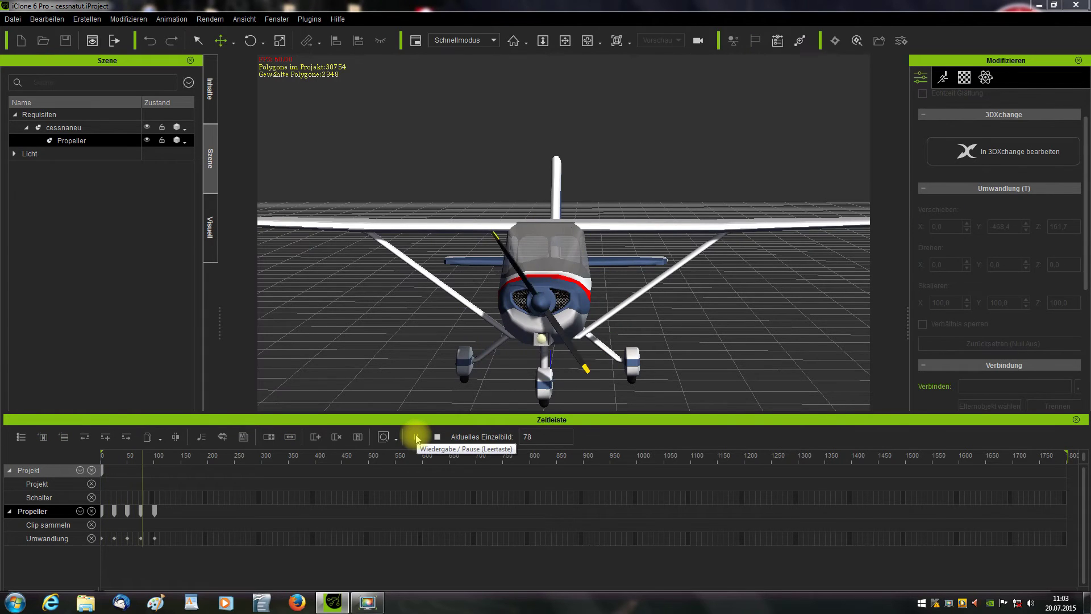
click(439, 436)
Reposition the timeline window and zoom in twice on its frame ruler to spread out the Propeller's keys
drag(469, 420, 533, 415)
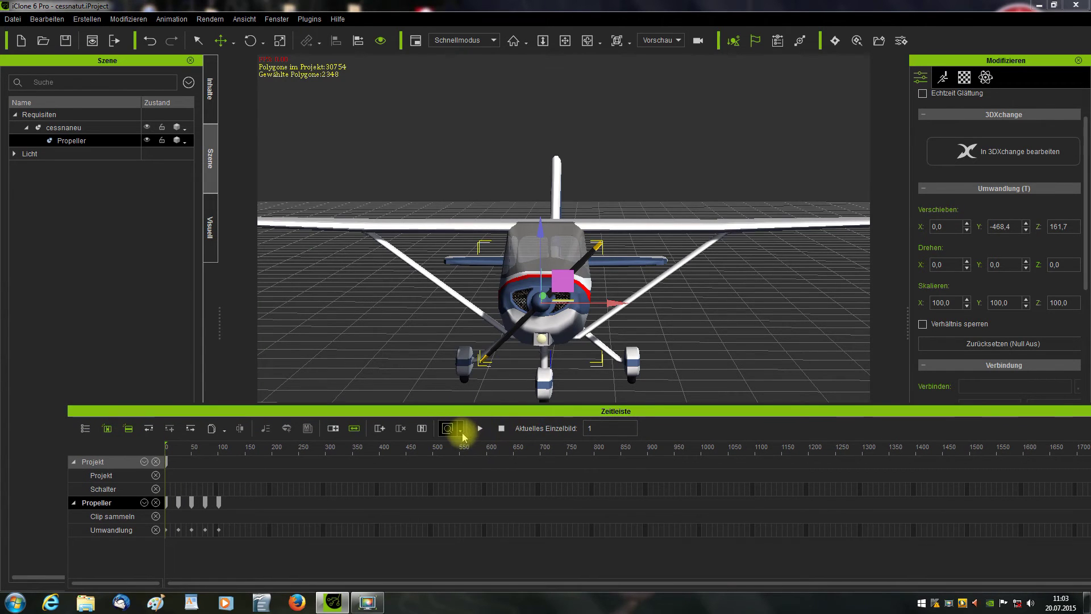
click(461, 432)
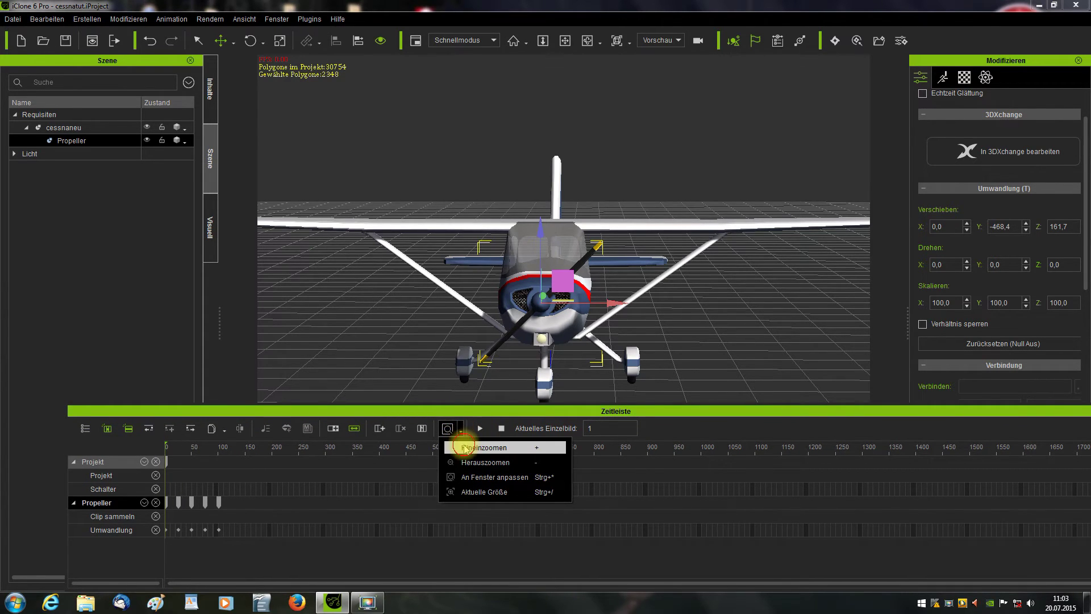
click(465, 448)
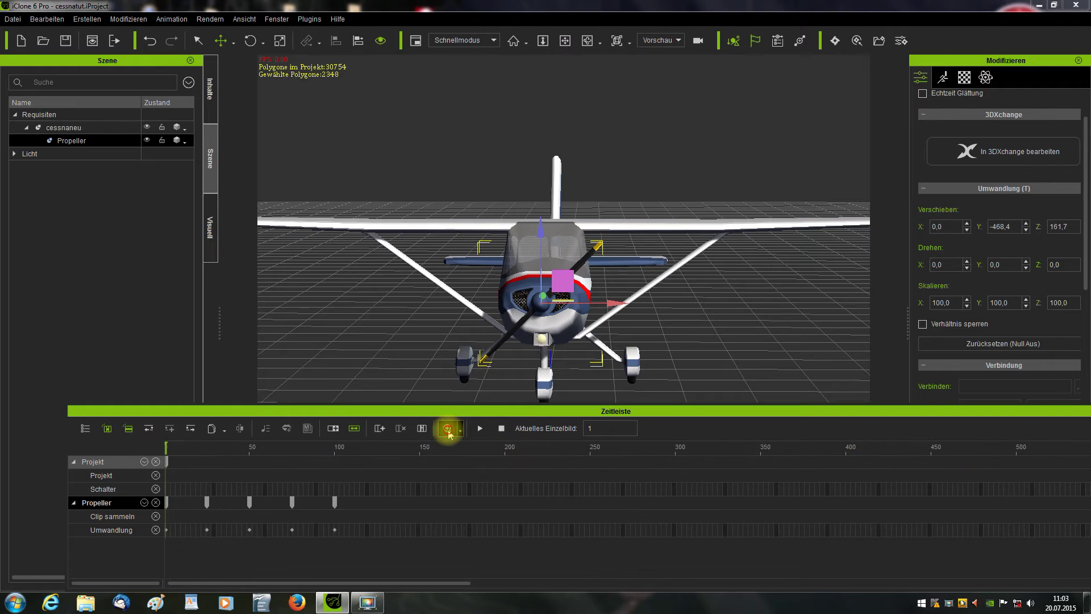
click(447, 429)
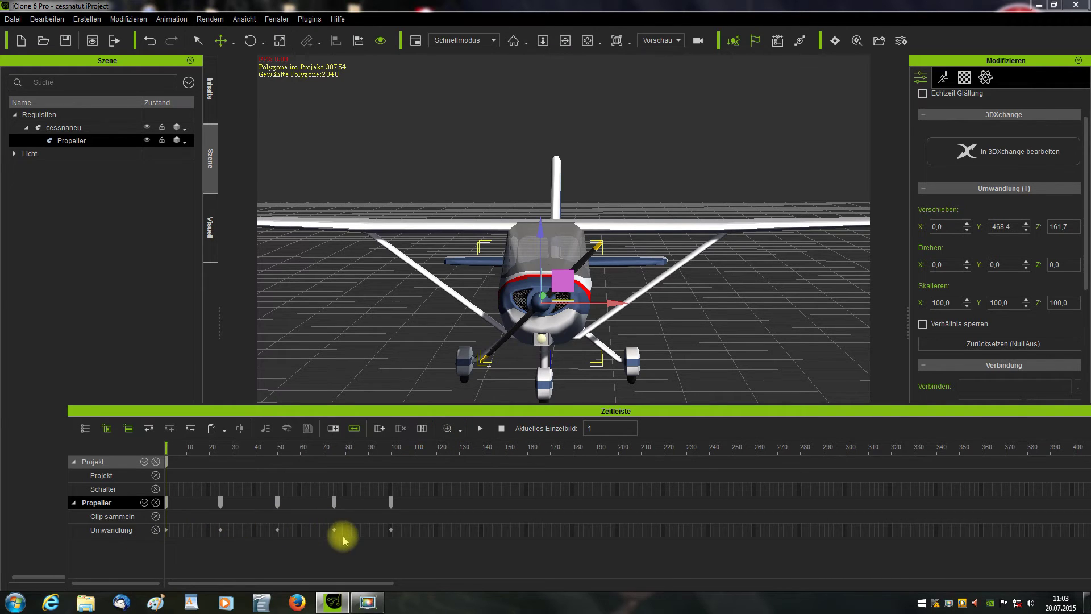
Collect the Propeller's motion from frame 1 to frame 100 and add it to the Perform list as a clip named "Drehung"
click(391, 530)
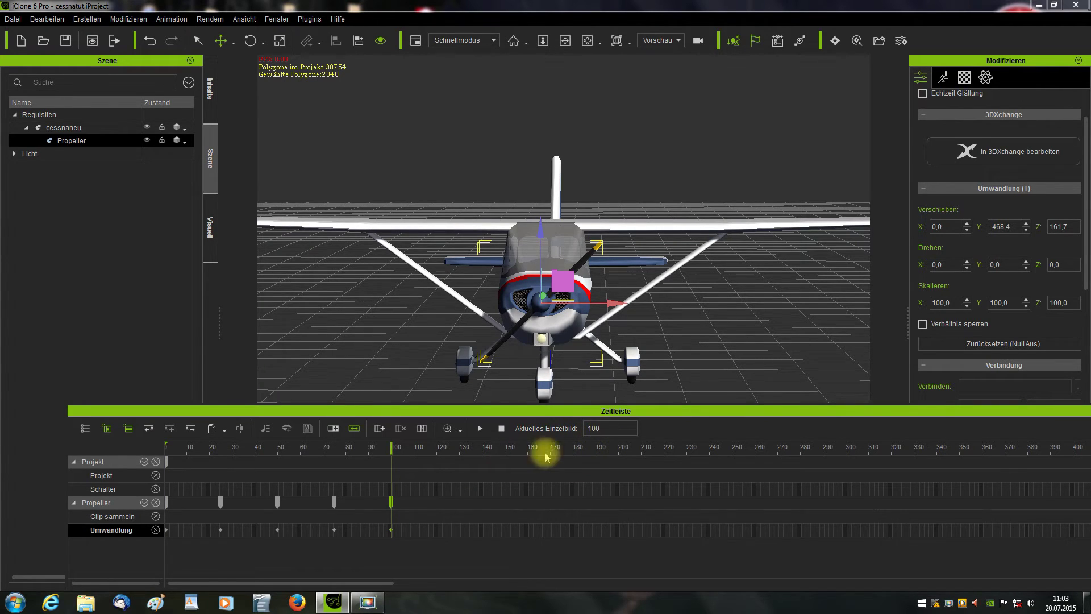
drag(391, 516, 179, 515)
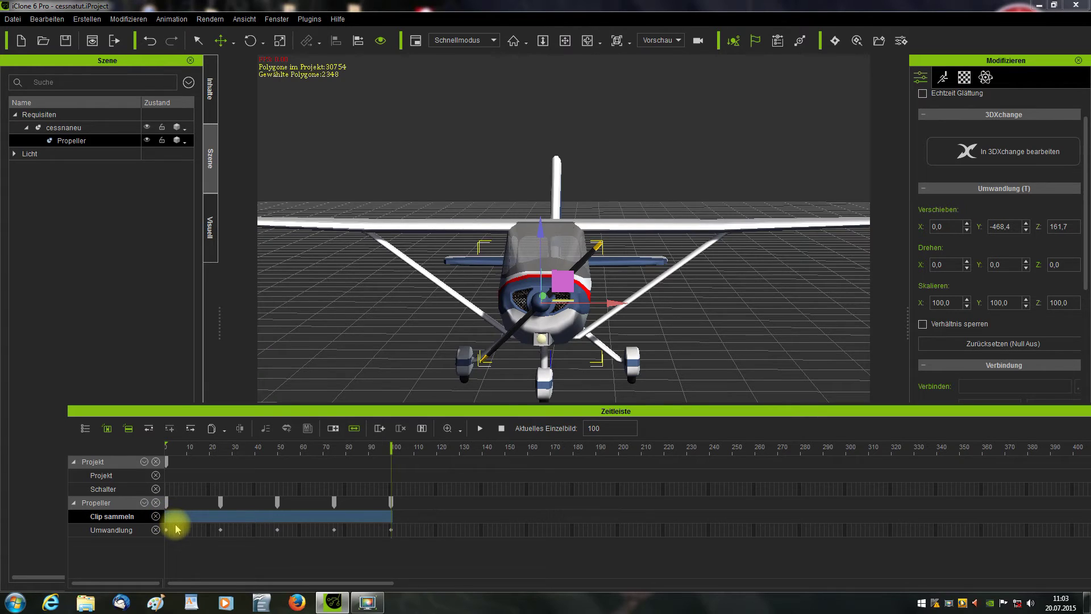
right_click(170, 515)
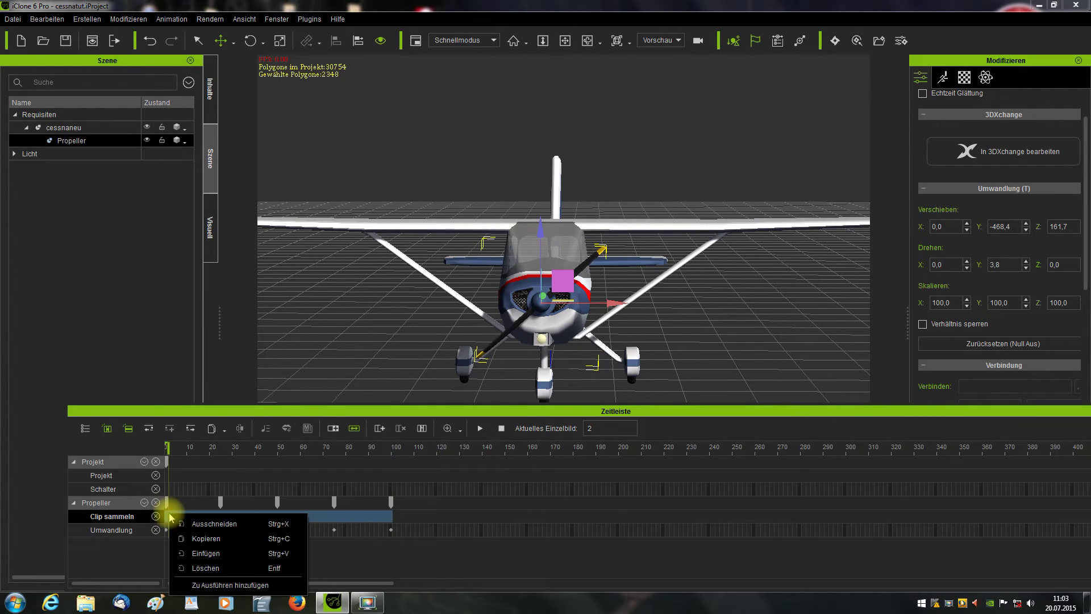
click(212, 586)
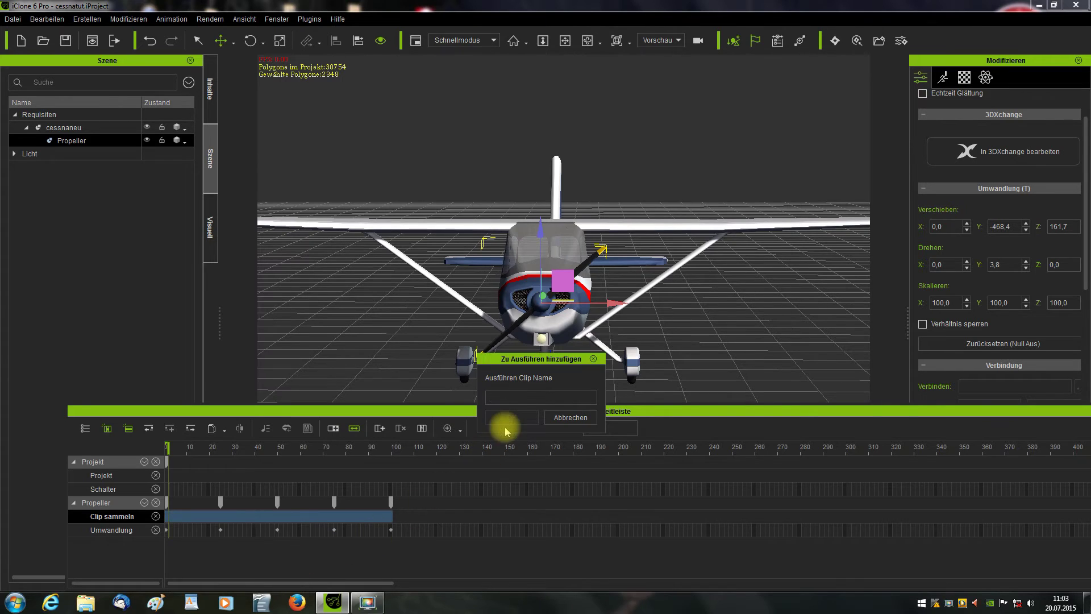
text(Drehung)
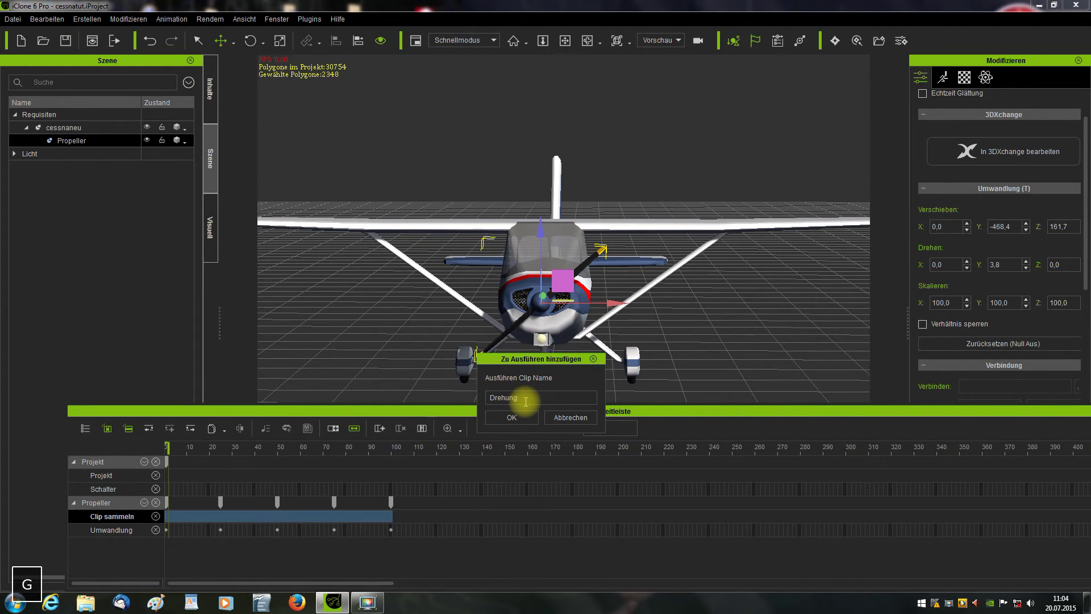
click(501, 419)
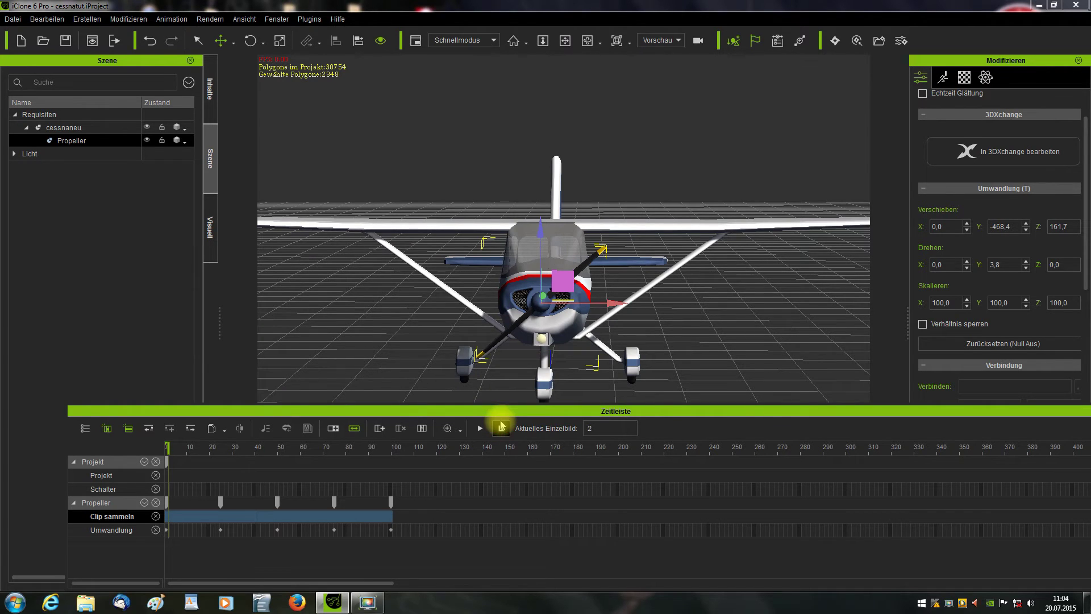
Play back the propeller animation from the first frame, and stop it to return to the start
click(501, 429)
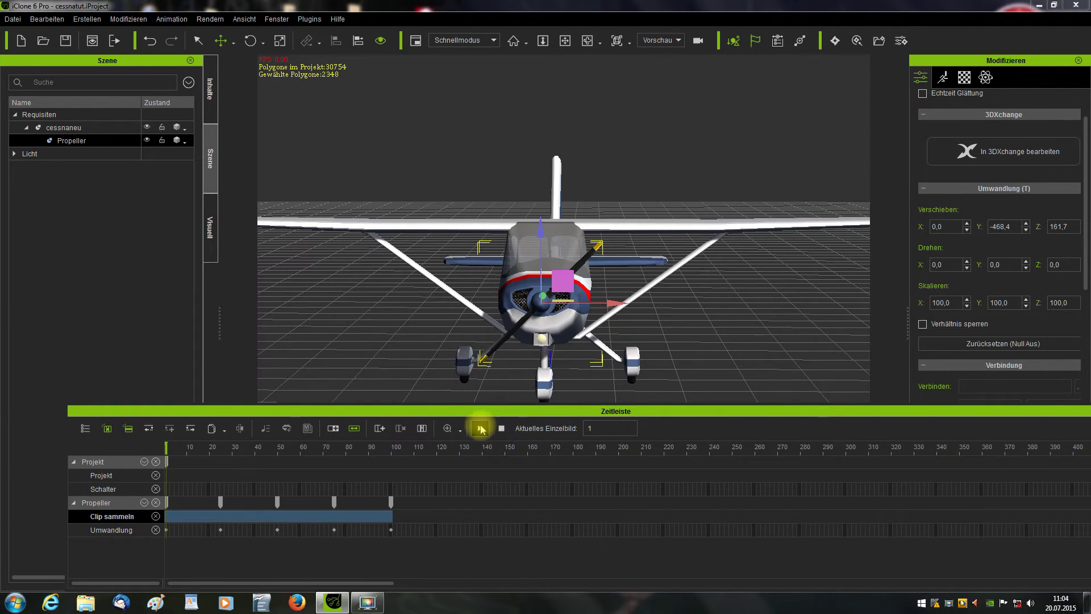
click(480, 429)
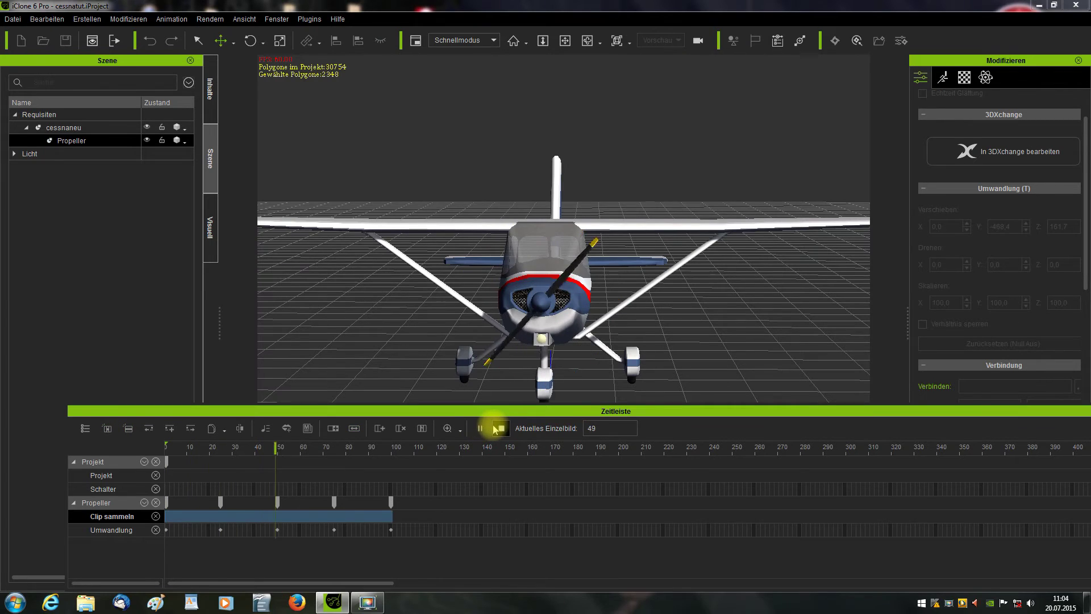
click(501, 429)
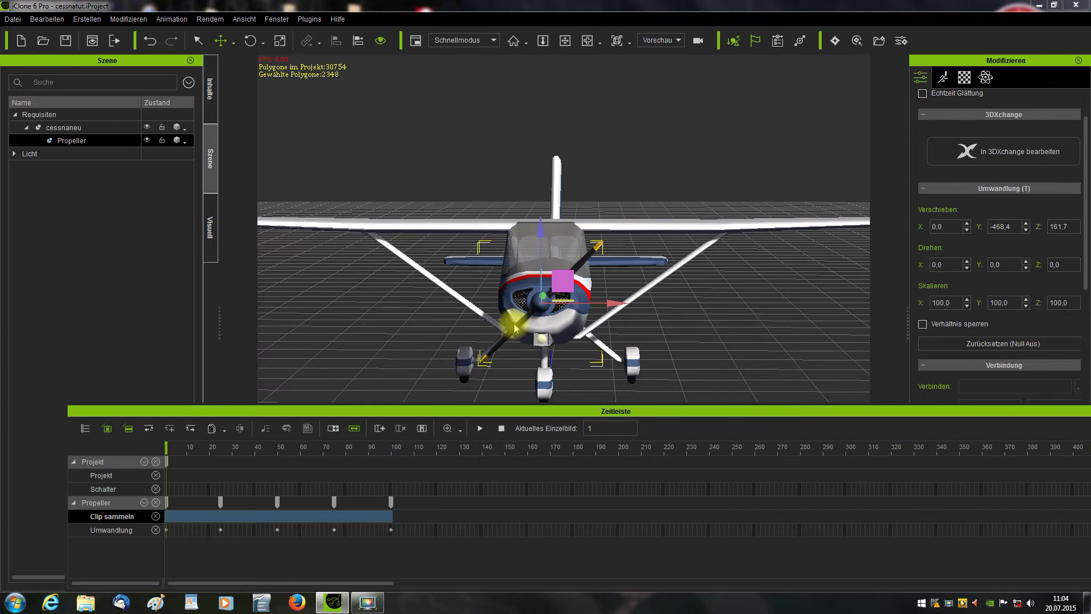
Remove the object animation from the Propeller and clear the collected range on its clip track
right_click(548, 306)
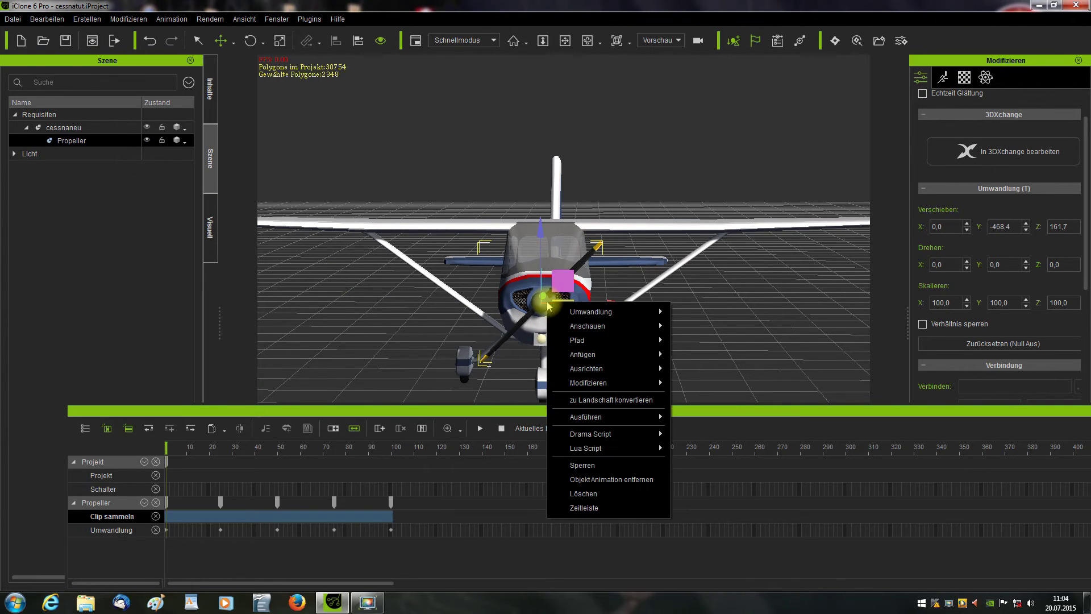
click(600, 485)
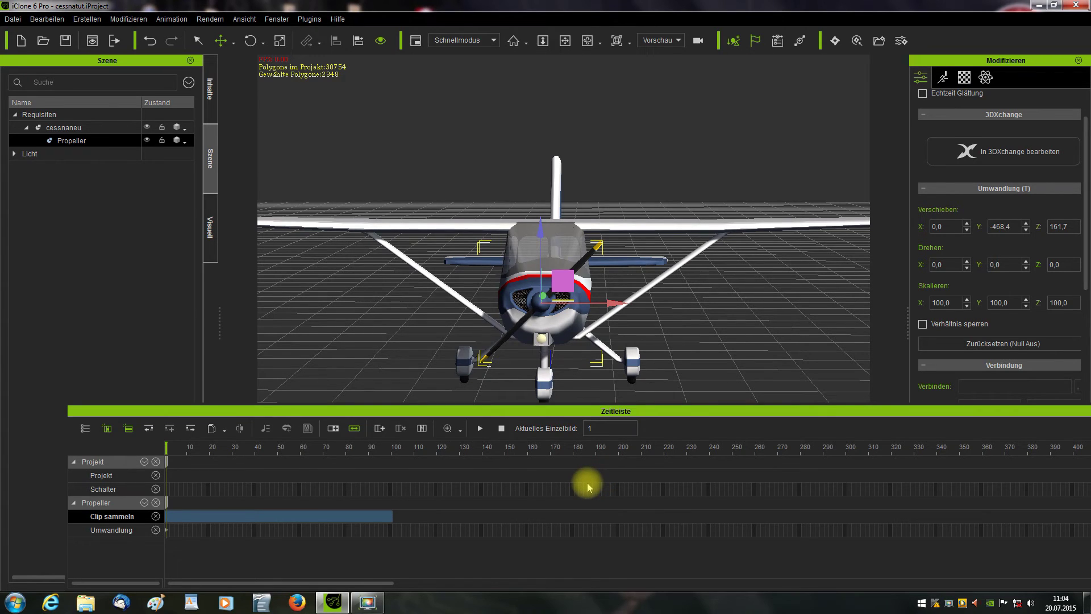
click(402, 516)
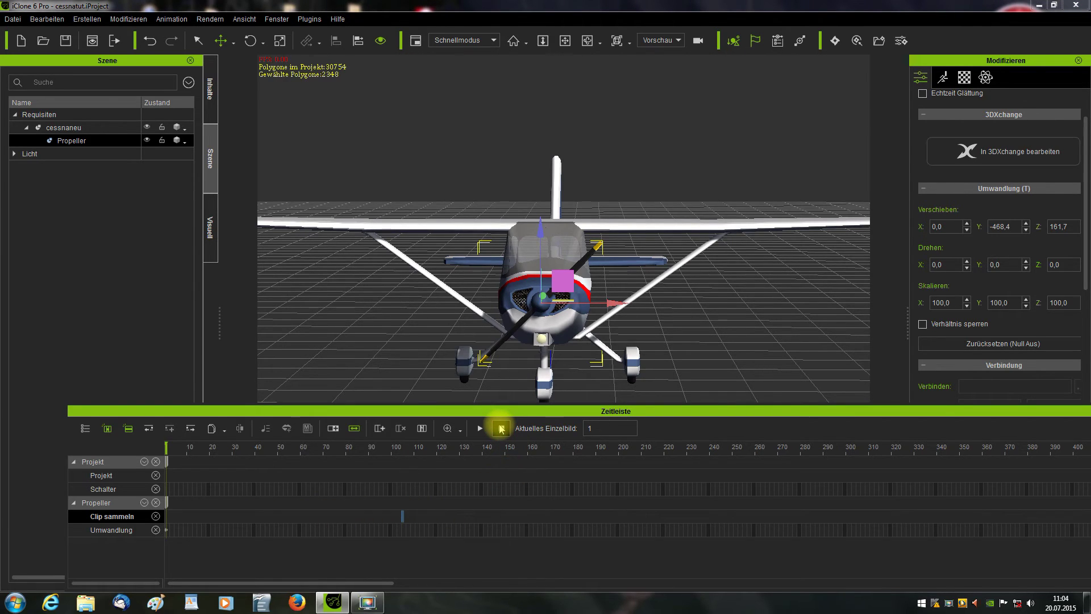
Perform the saved Drehung clip on the Propeller and return to the first frame
right_click(541, 302)
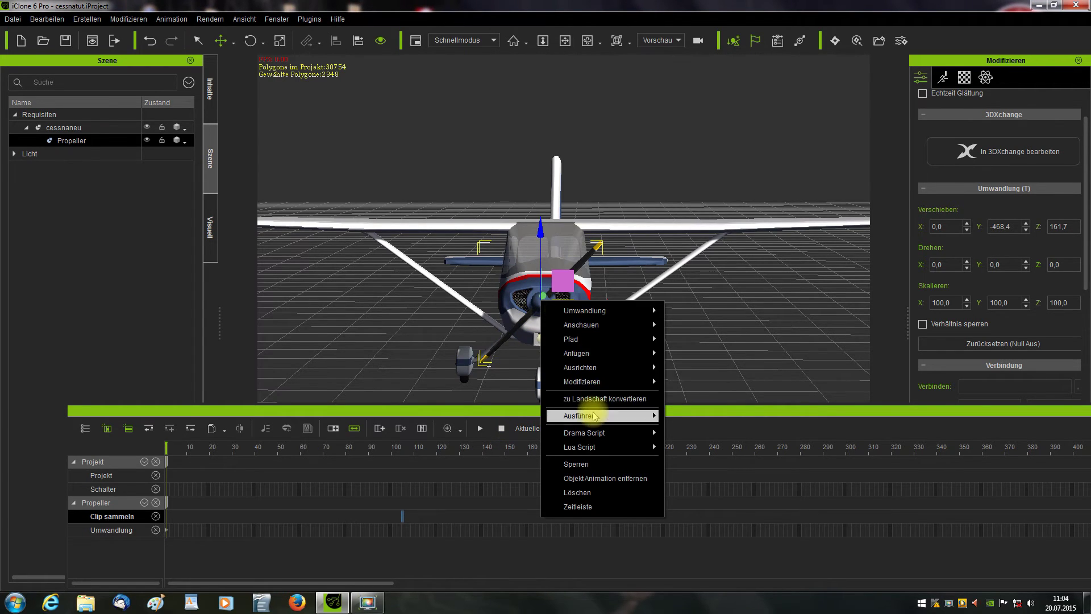
mouse_move(594, 417)
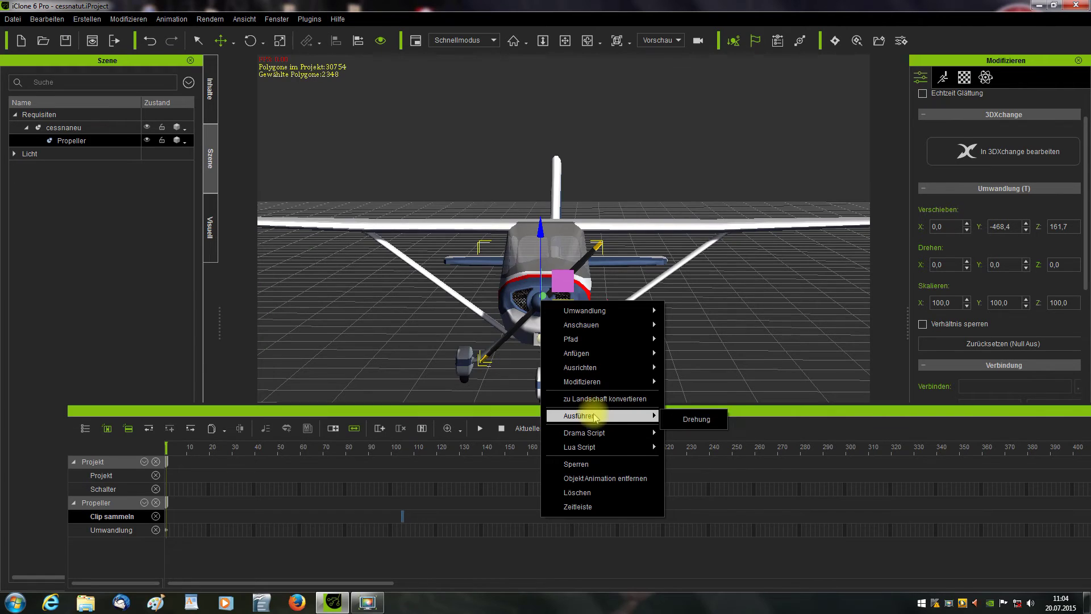
click(697, 420)
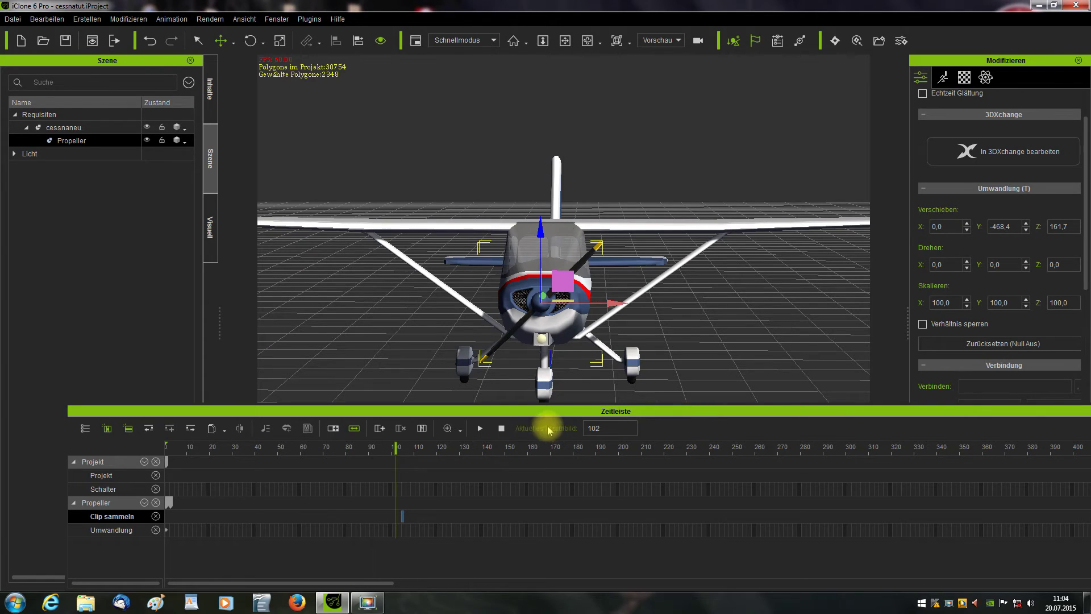
click(501, 428)
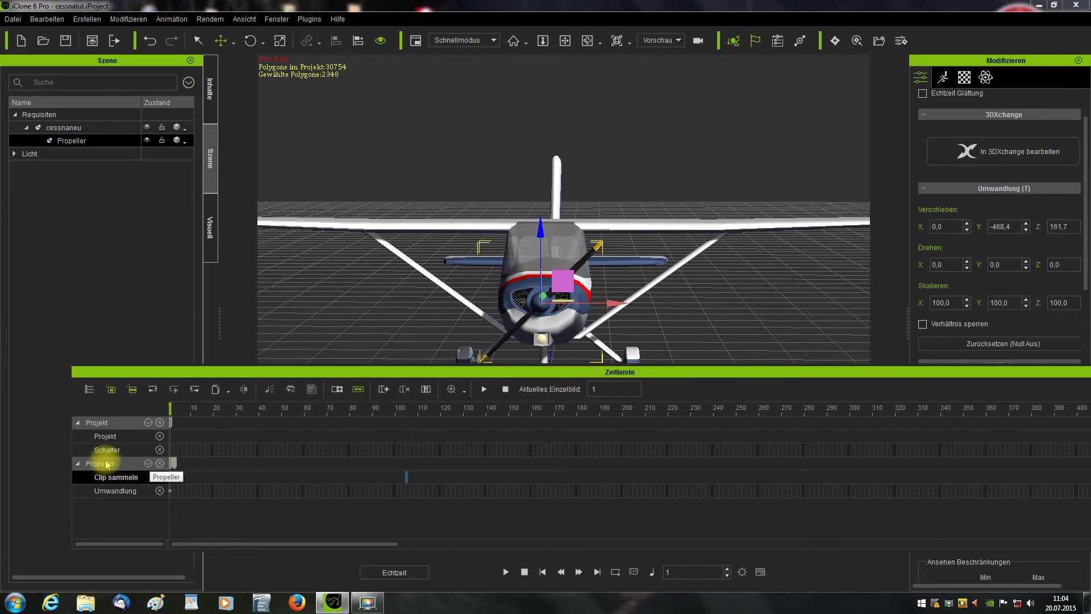
Show the Animation track for the Propeller in the timeline
click(149, 463)
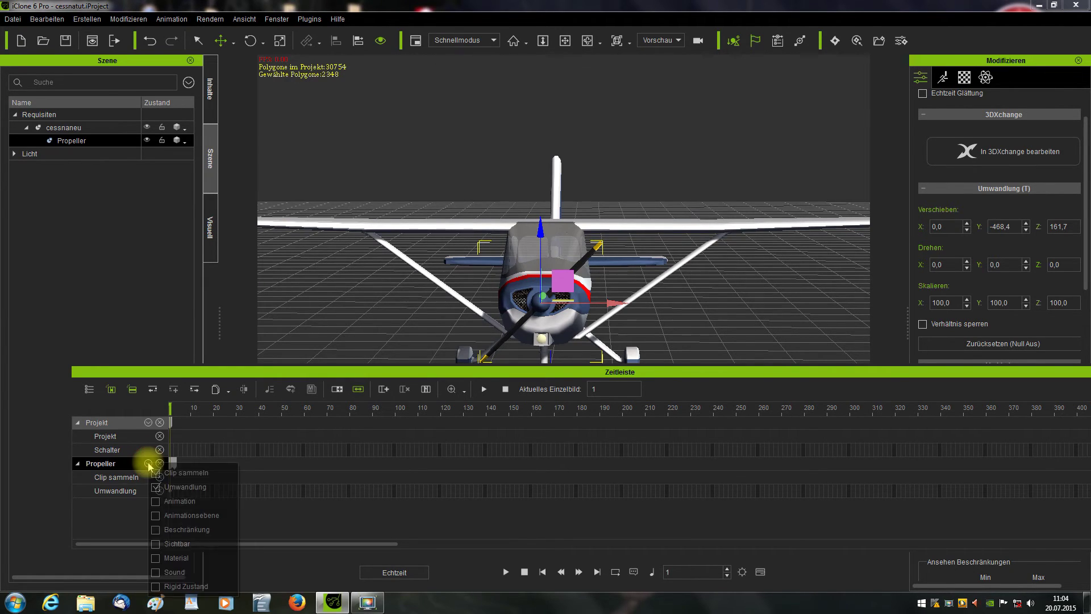
click(156, 501)
click(116, 519)
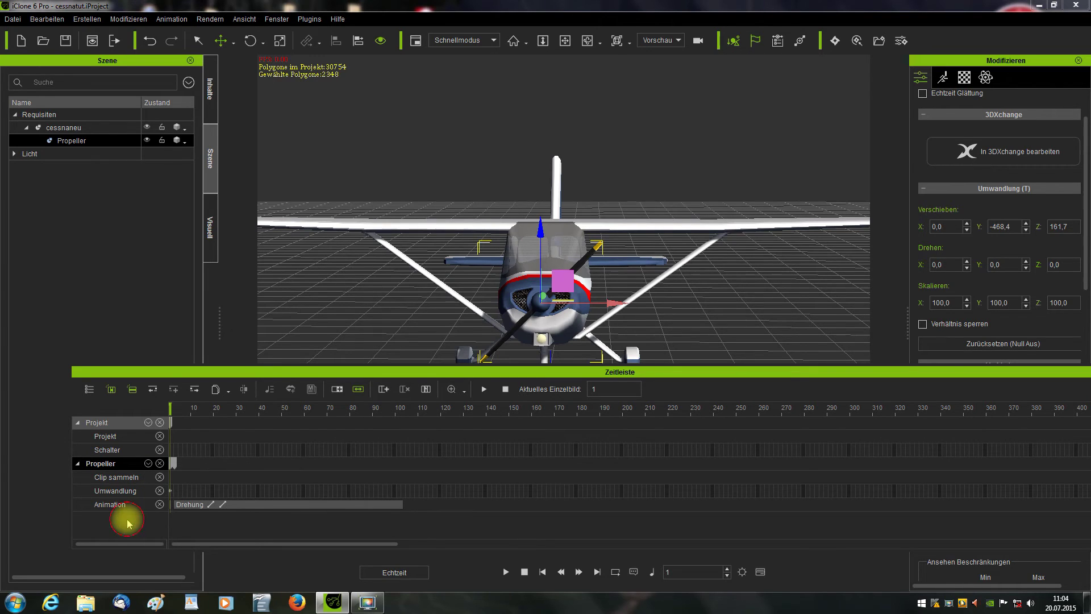
Select the Drehung clip on the Animation track and shorten it to end at about frame 26
click(261, 506)
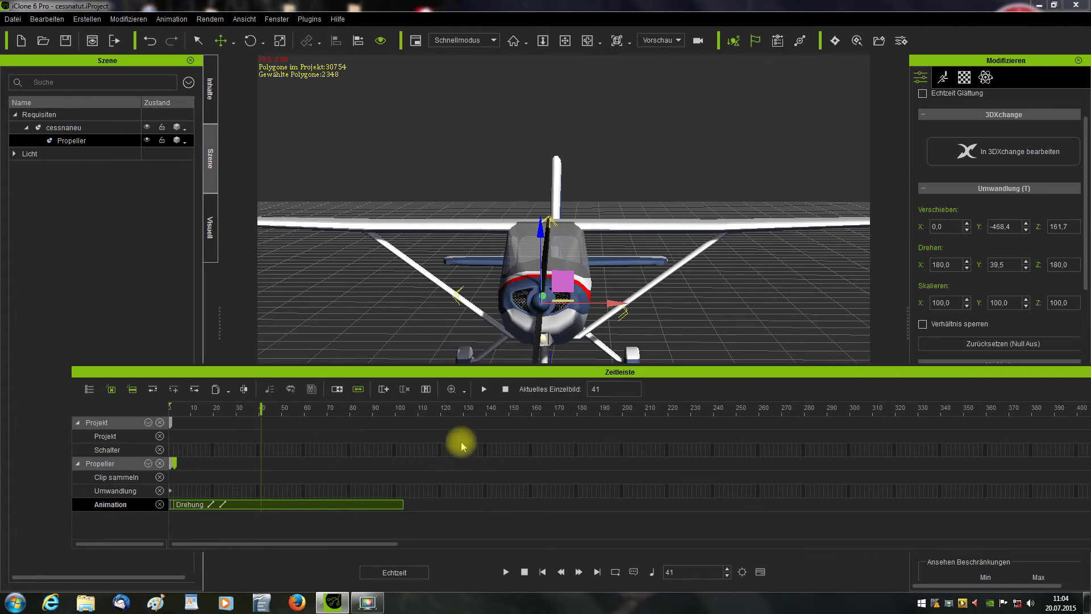
click(505, 390)
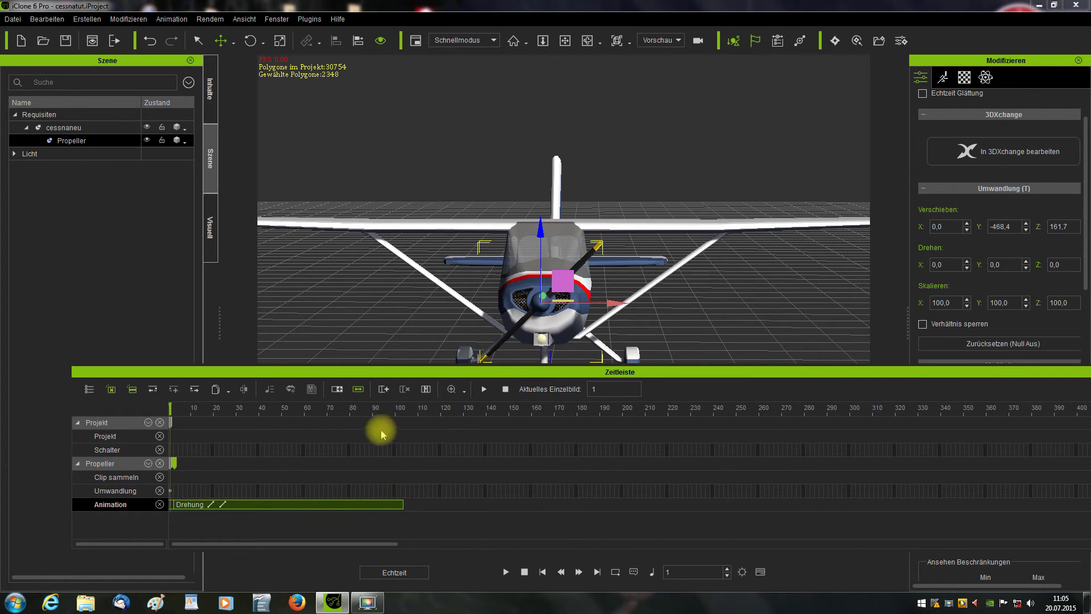
click(358, 391)
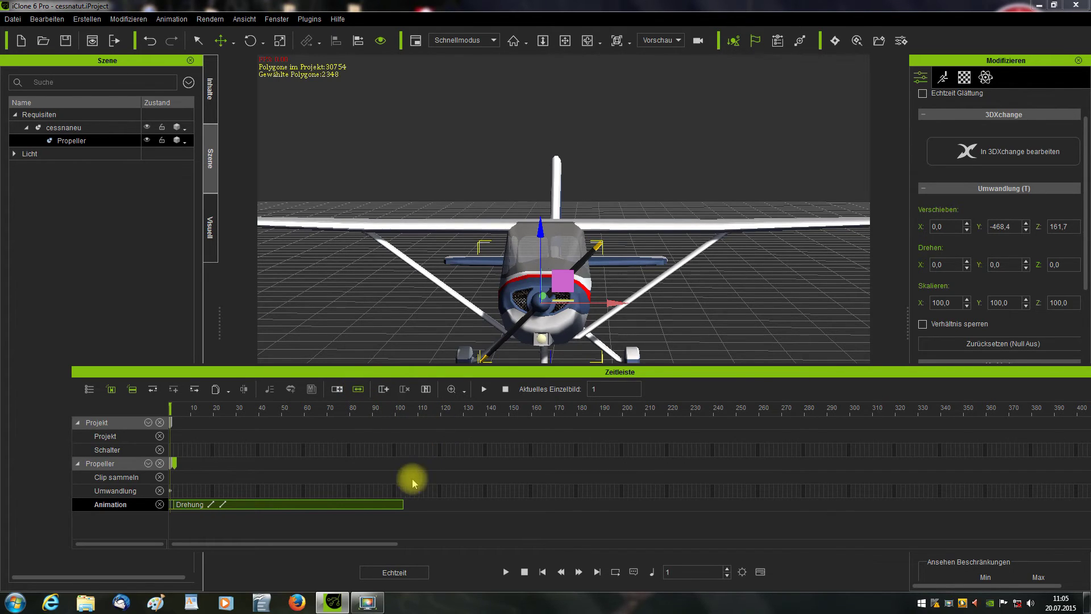
drag(402, 503, 230, 504)
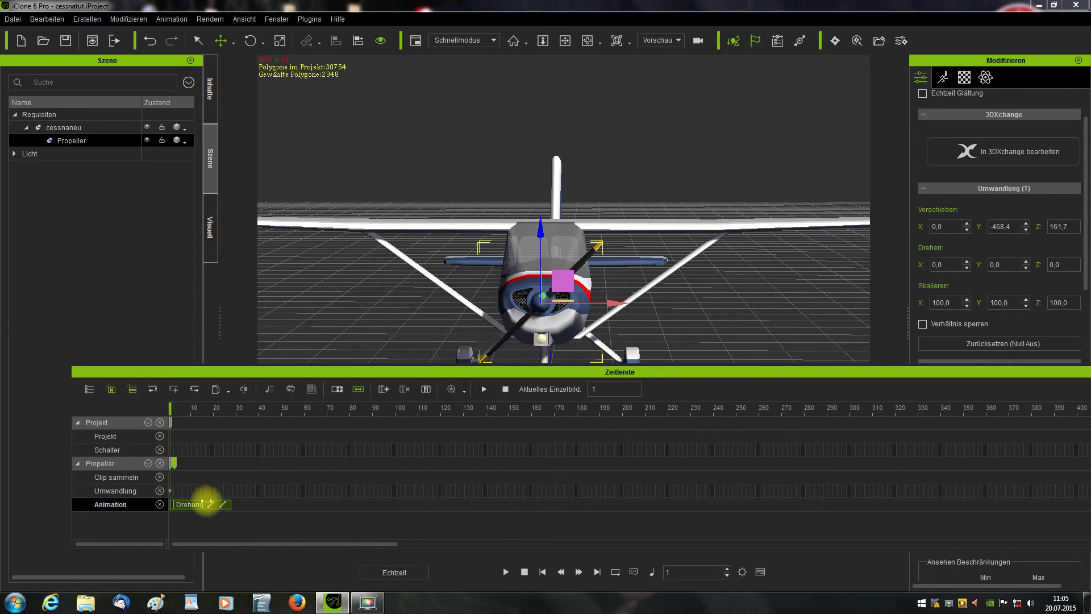
Play back the shortened Drehung clip from the first frame and stop the playback
key(space)
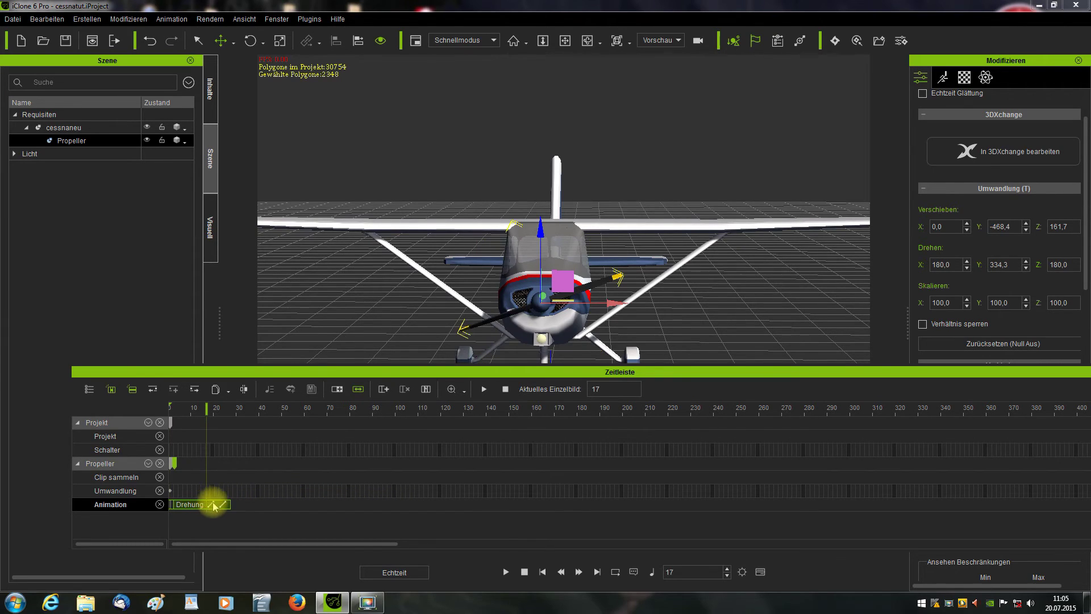
click(505, 390)
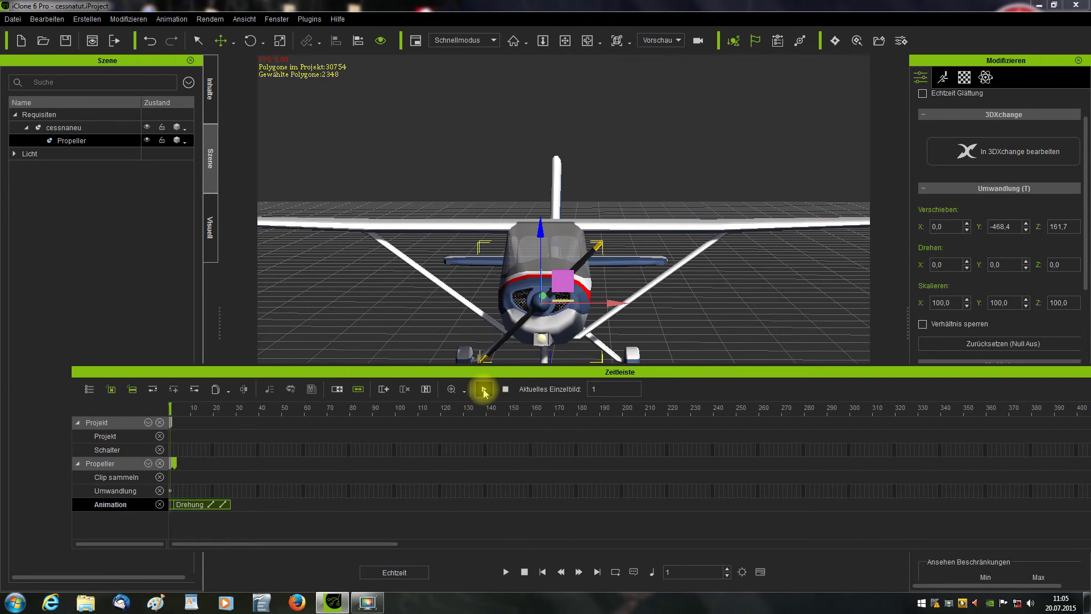
click(484, 390)
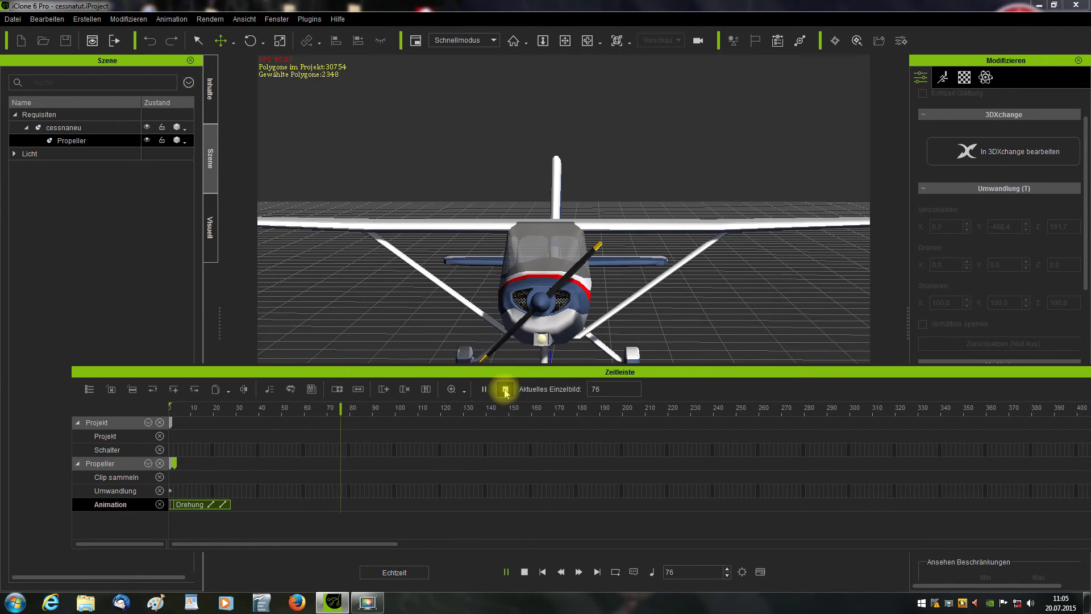
click(505, 389)
Fit the whole project range in the timeline, switch clip editing to loop mode, and extend the Drehung clip to frame 1800
drag(518, 376, 508, 396)
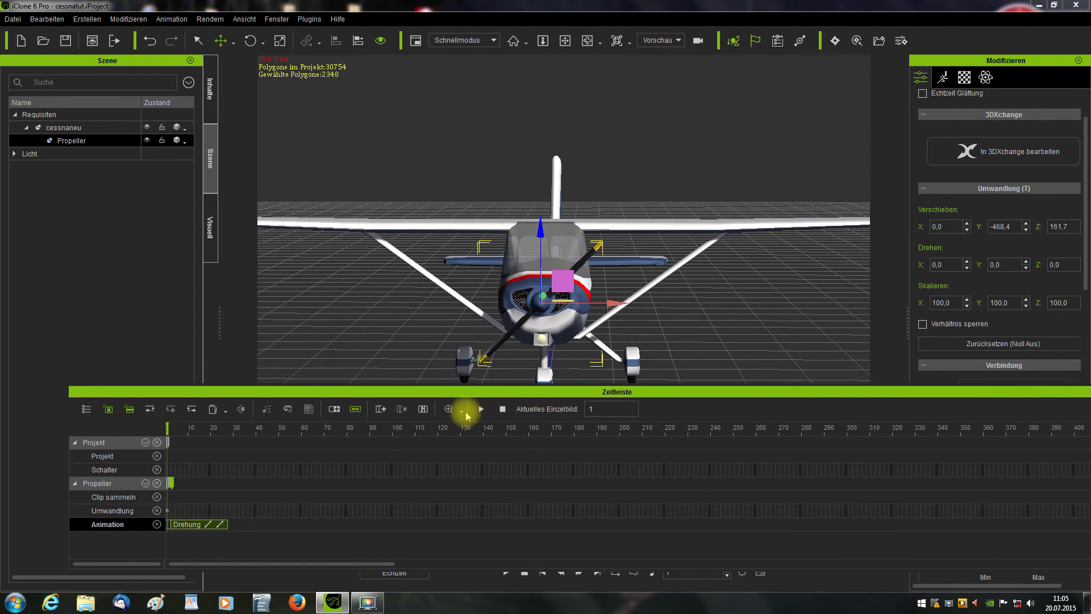
click(463, 412)
click(463, 459)
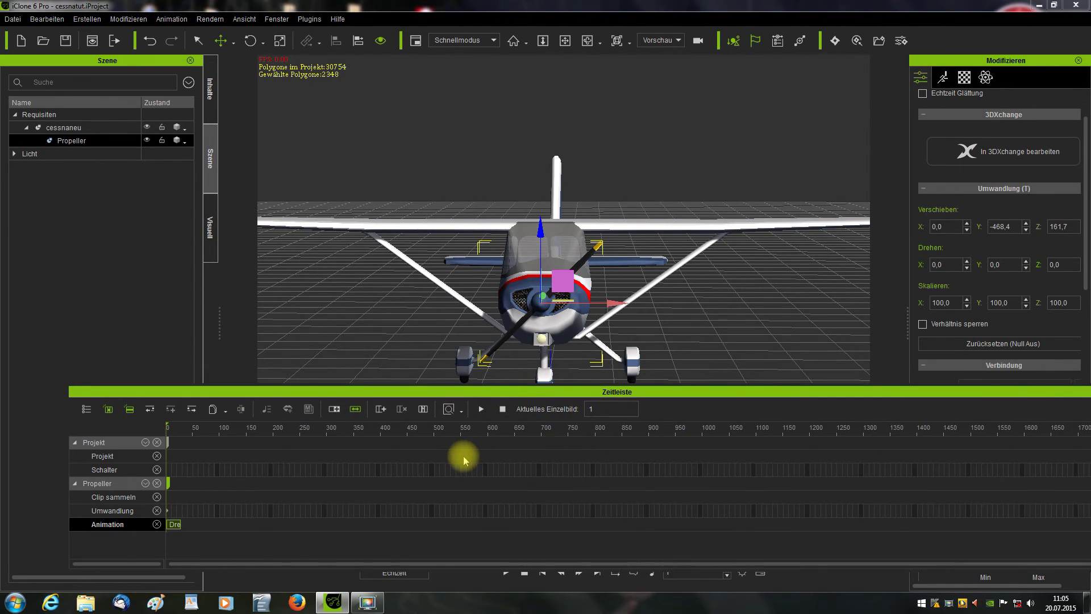
click(349, 442)
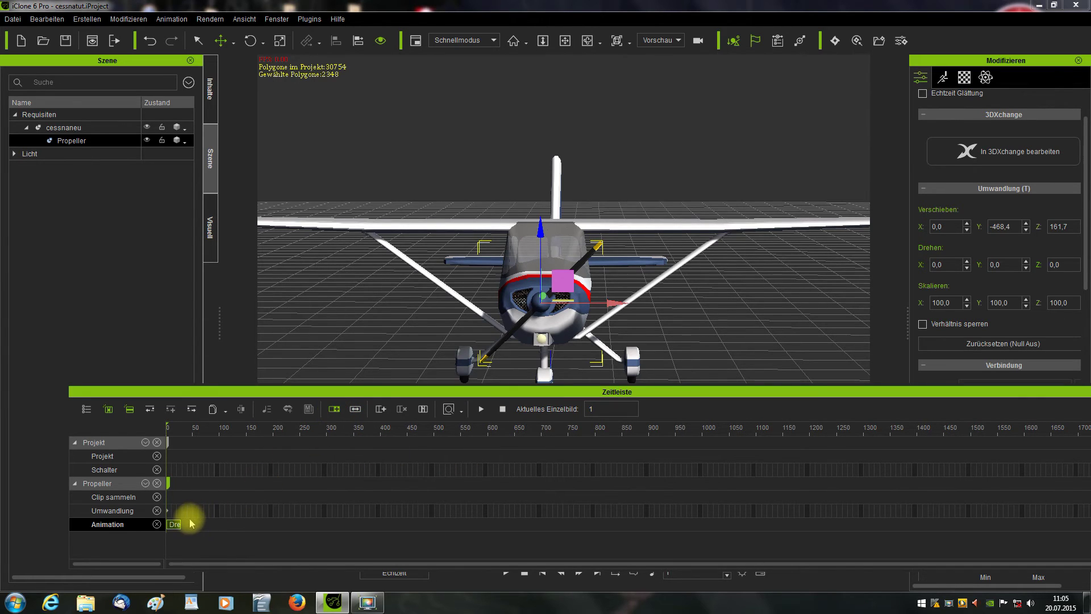
drag(180, 523, 1089, 515)
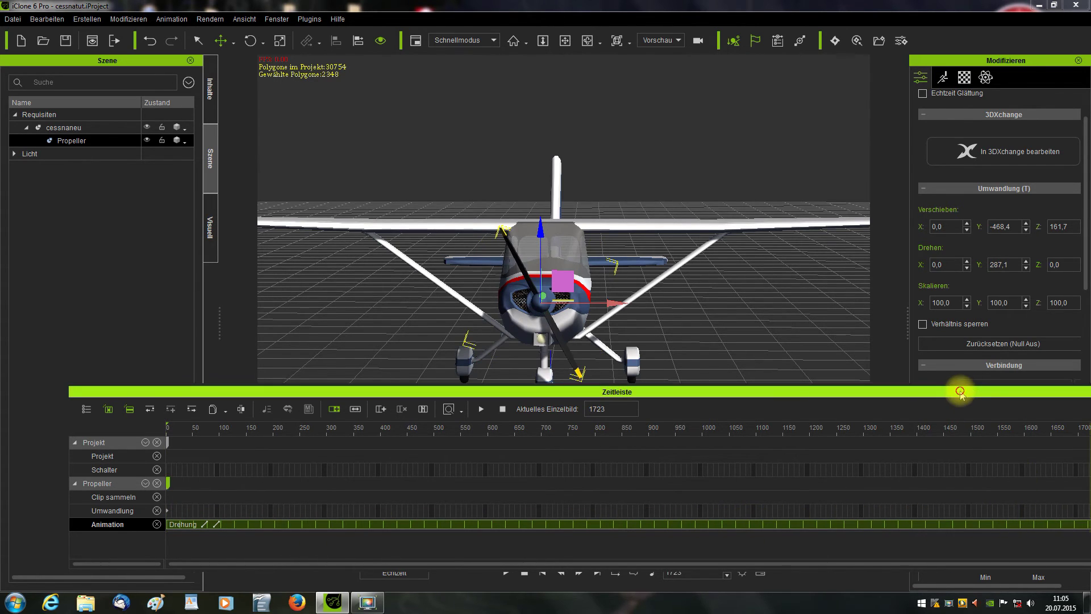
drag(962, 385, 840, 377)
drag(999, 513, 1012, 512)
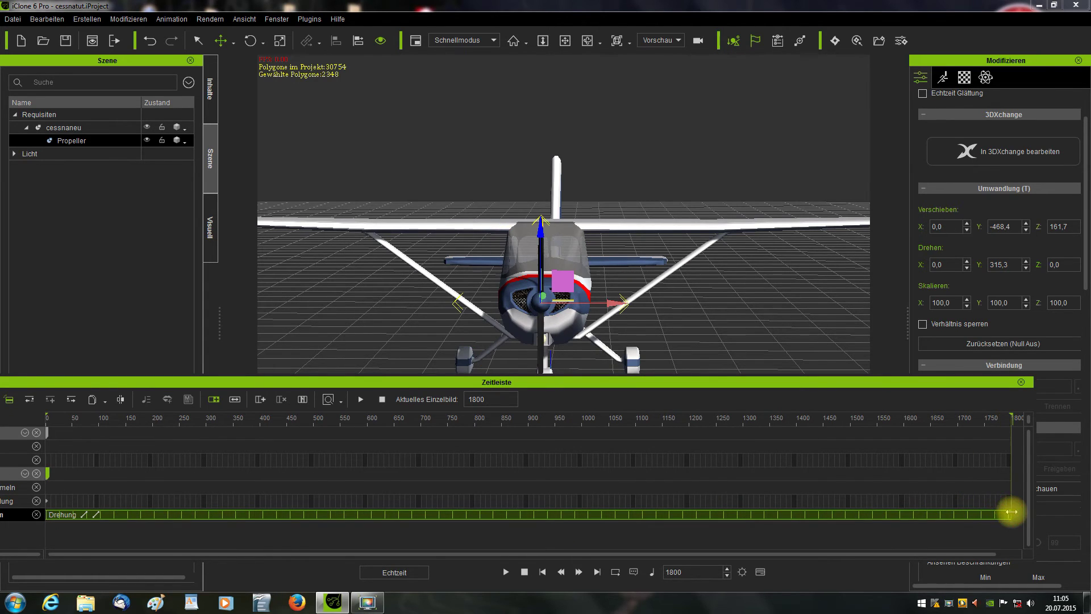
Play the looped Drehung clip to check the propeller's continuous rotation, and stop the playback
drag(791, 382, 828, 385)
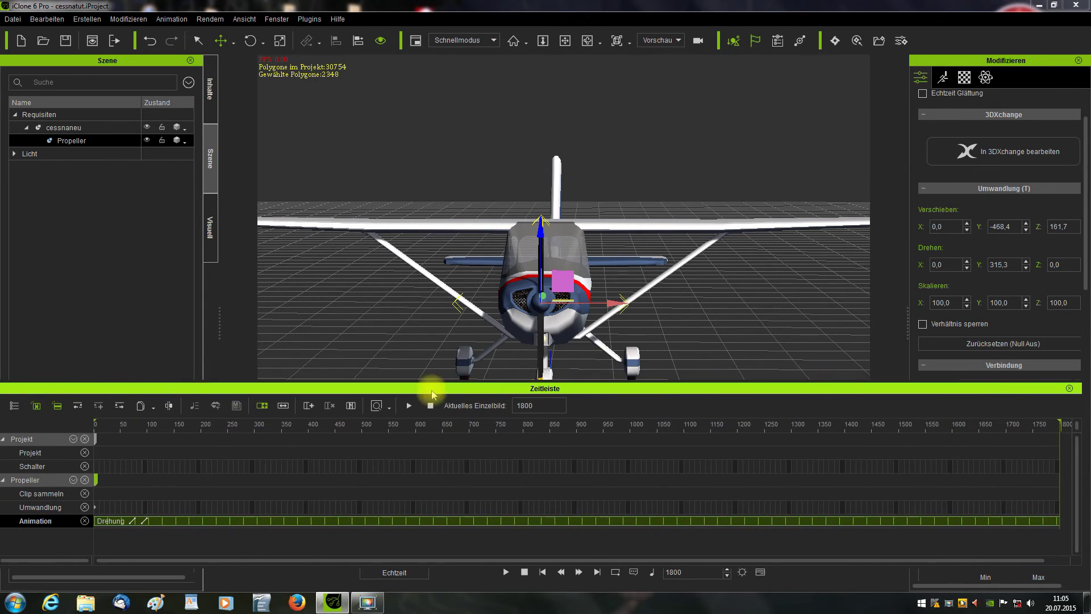
click(409, 405)
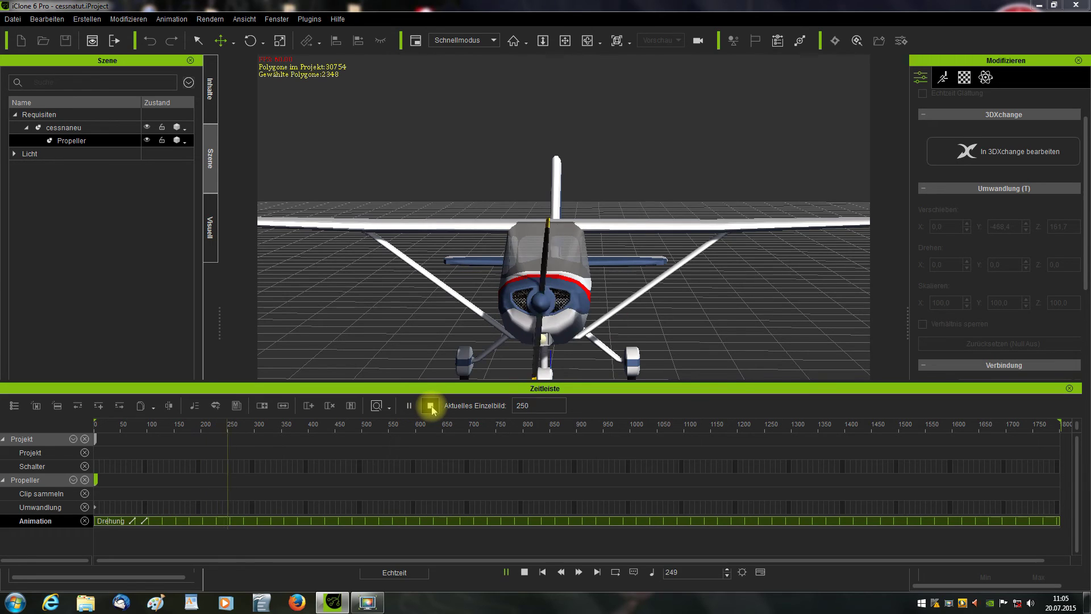
click(431, 405)
Collect the Propeller's full range up to frame 1800 on its clip track and add it to Perform as Drehungschnell
drag(453, 390, 445, 338)
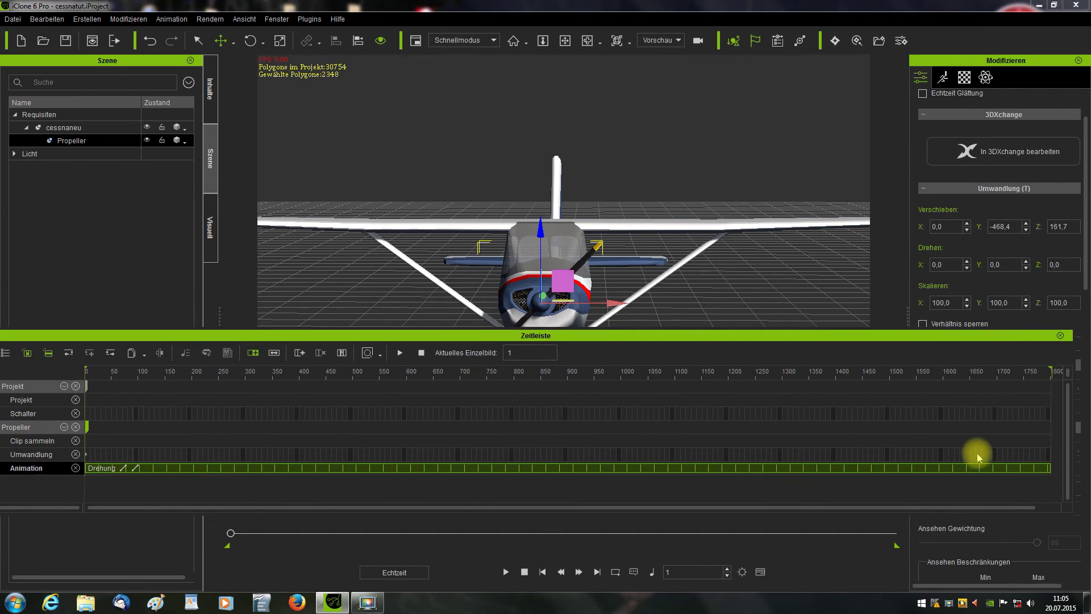
click(1051, 443)
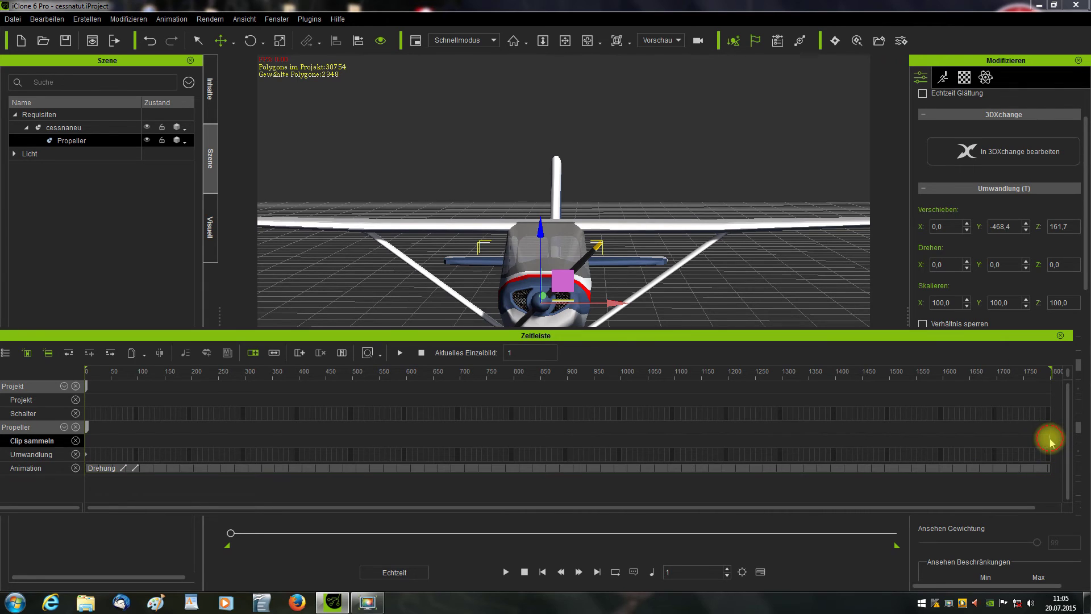
drag(1038, 445, 116, 443)
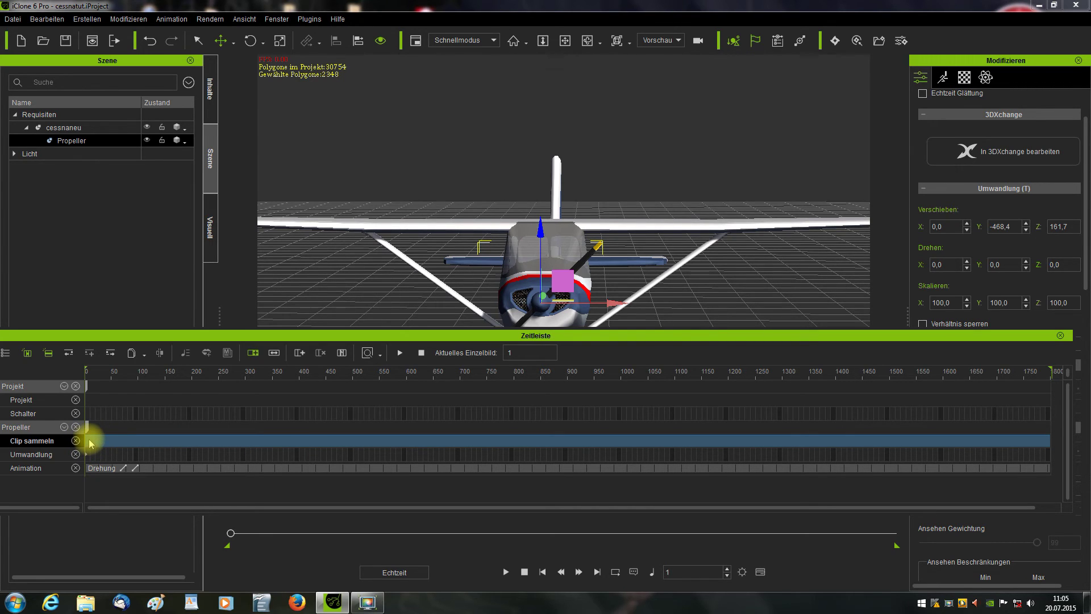
right_click(89, 443)
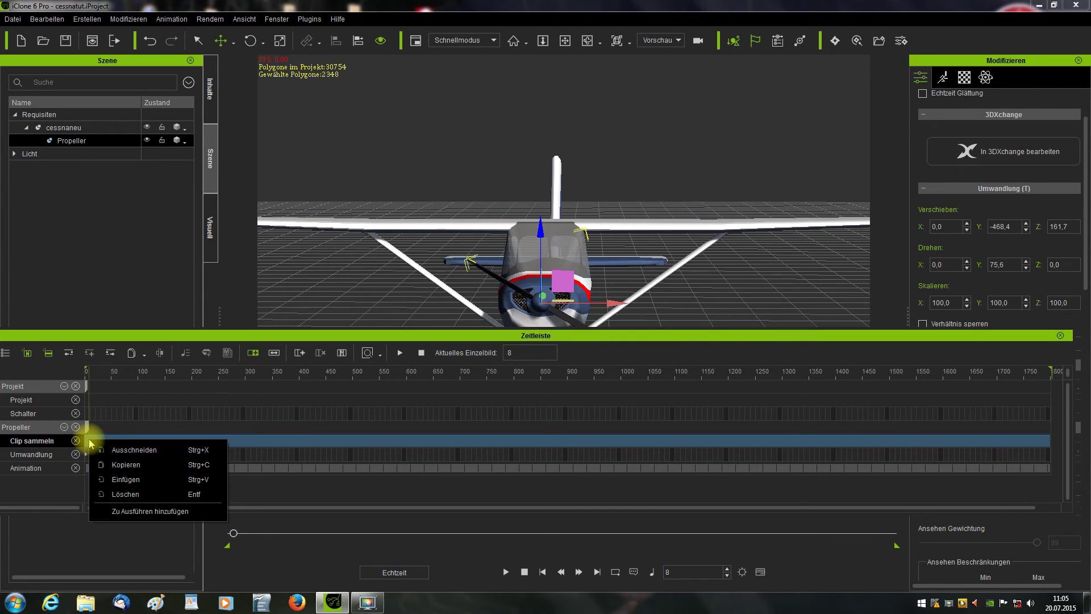
click(137, 511)
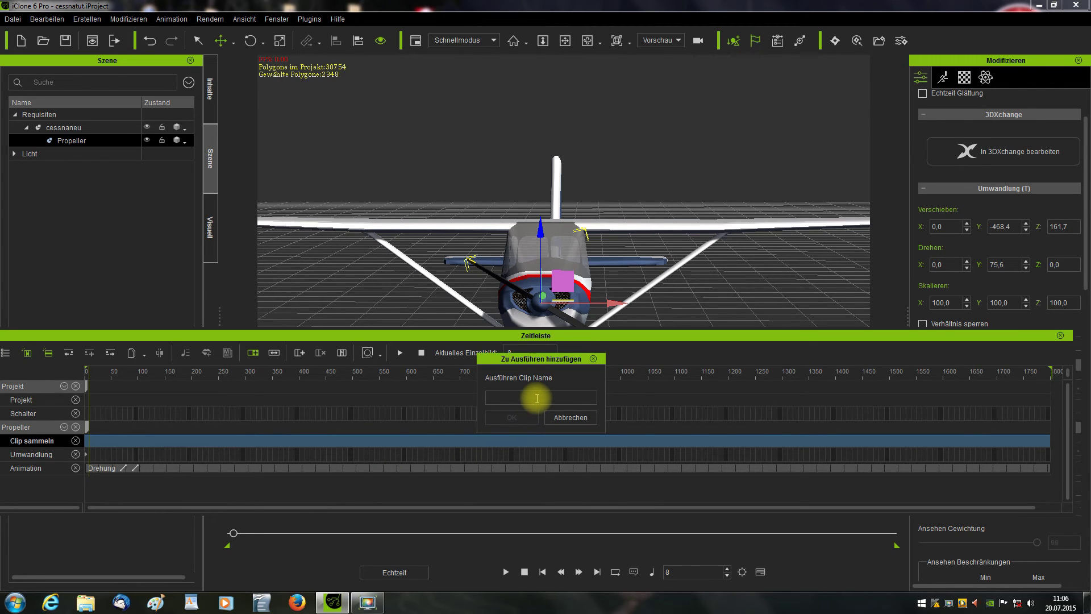
text(Drehungschne)
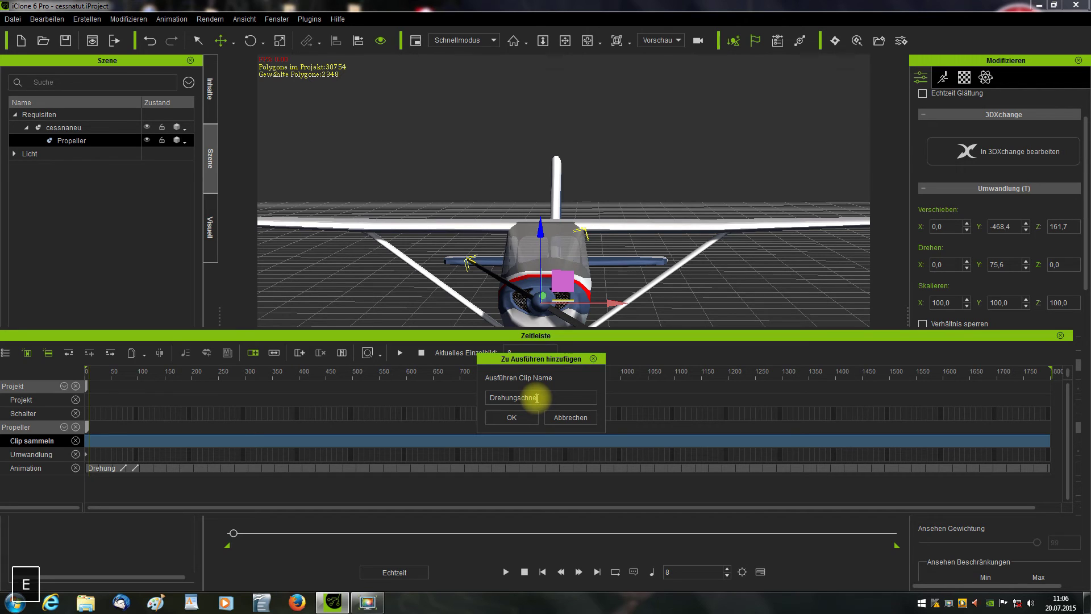
text(ll)
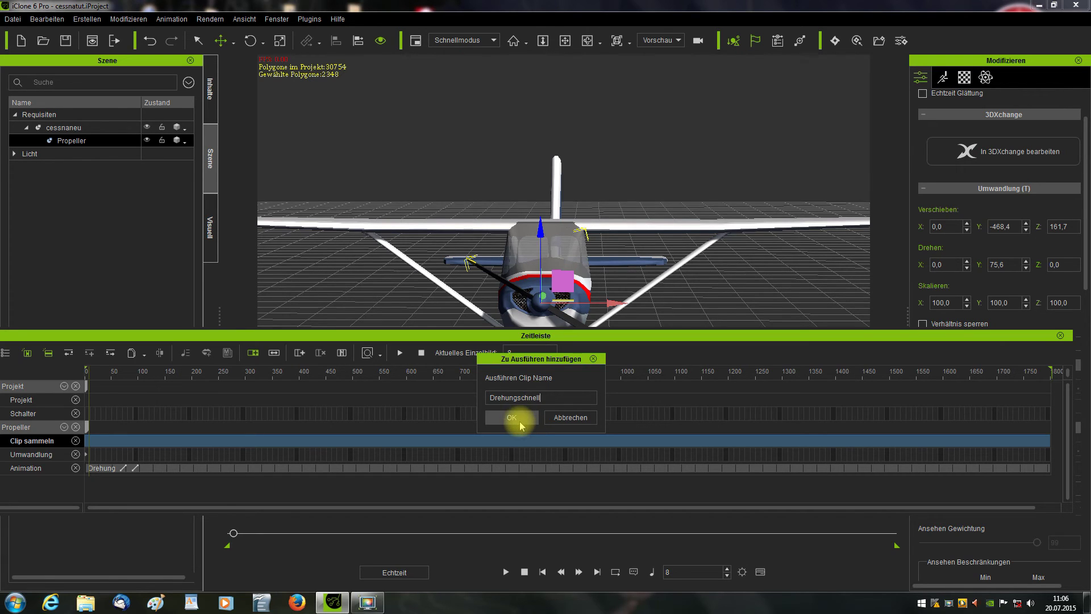
click(512, 418)
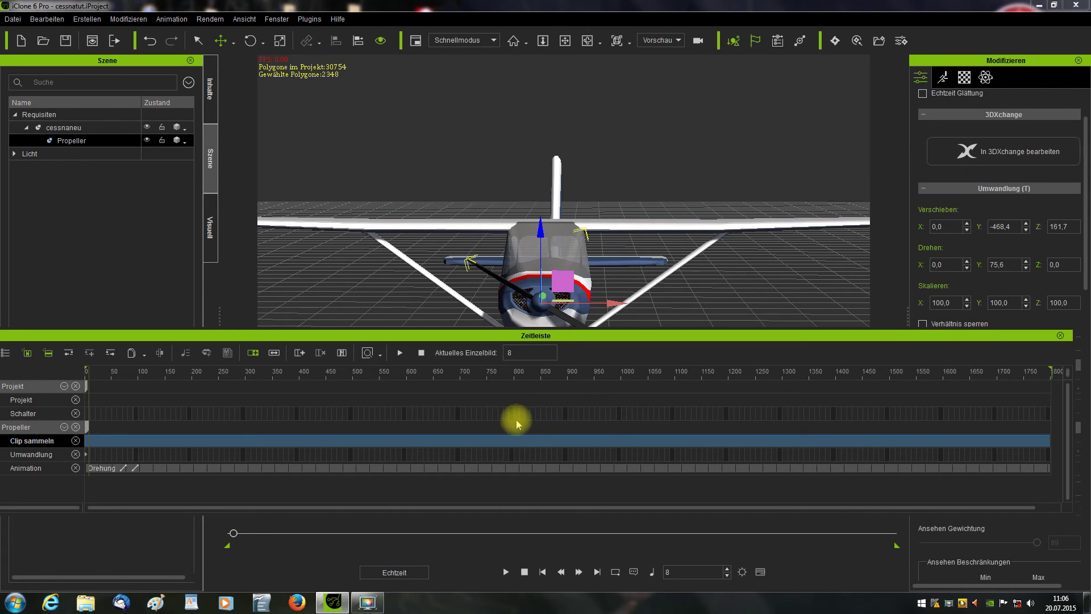
Remove the Propeller's object animation and deselect the collected range on its clip track
drag(566, 334, 578, 359)
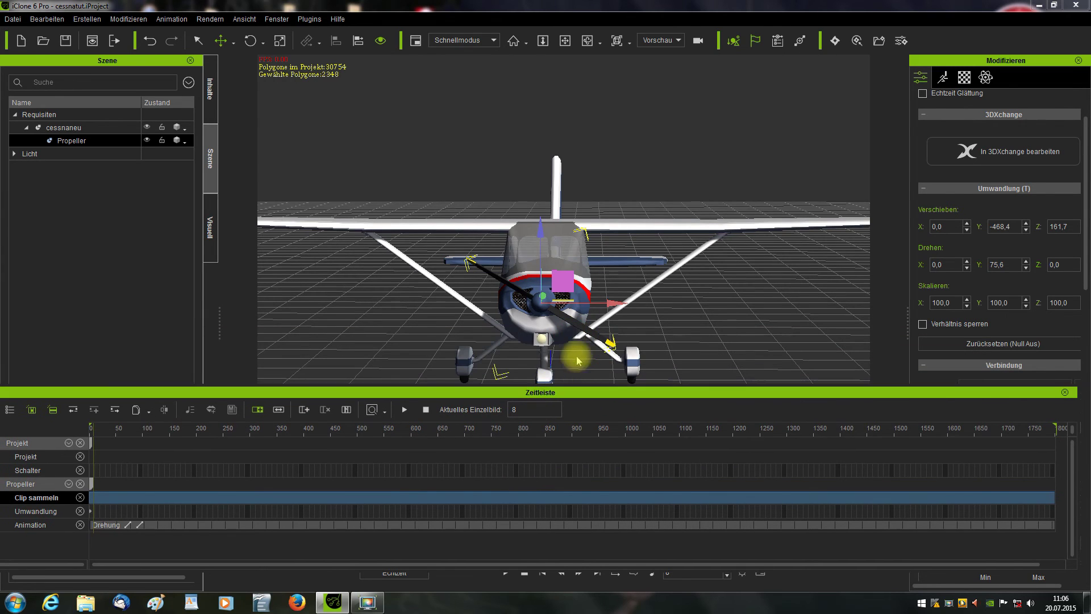
right_click(540, 299)
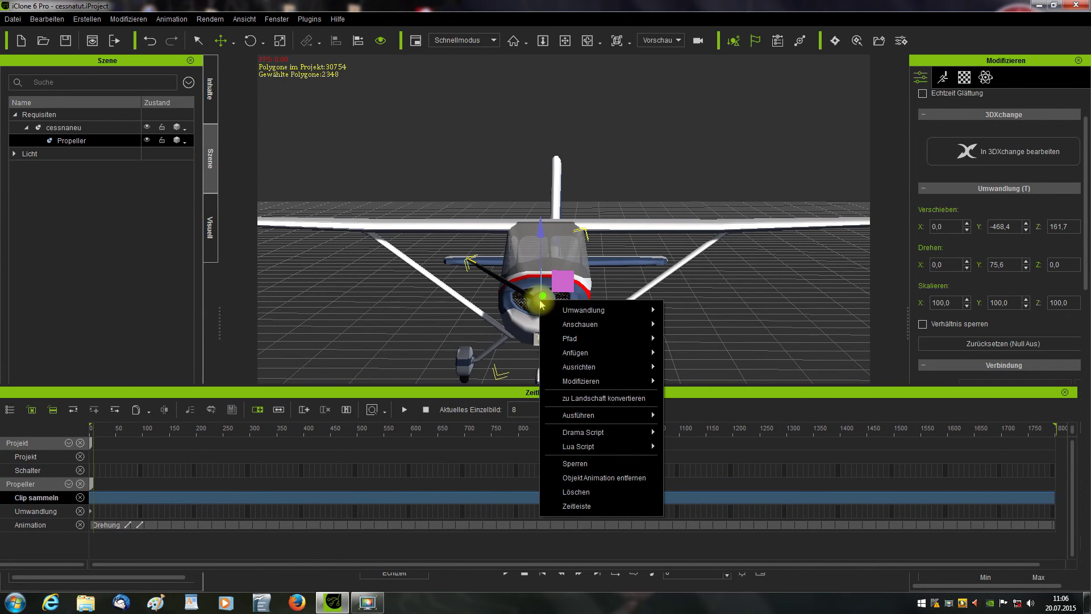
mouse_move(586, 439)
click(591, 477)
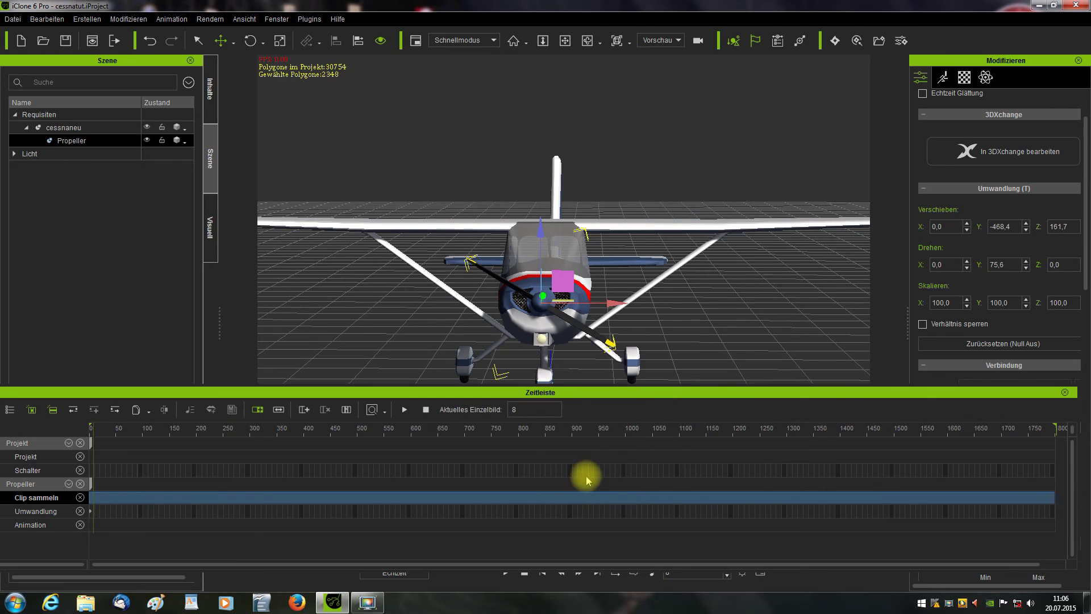
click(482, 504)
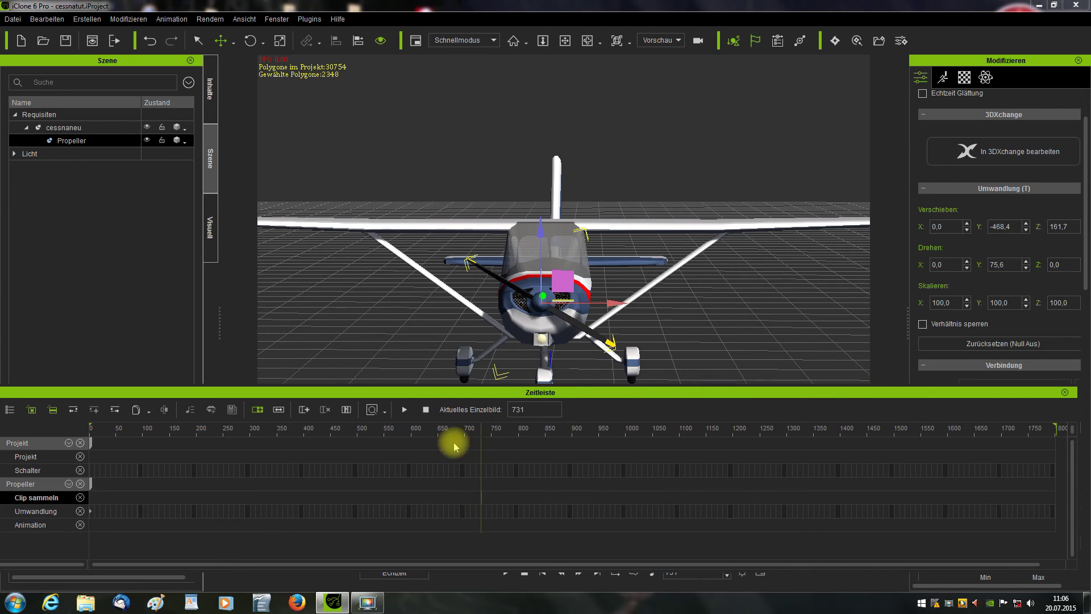
Return to the first frame and perform the saved Drehungschnell clip on the Propeller
drag(457, 393, 490, 384)
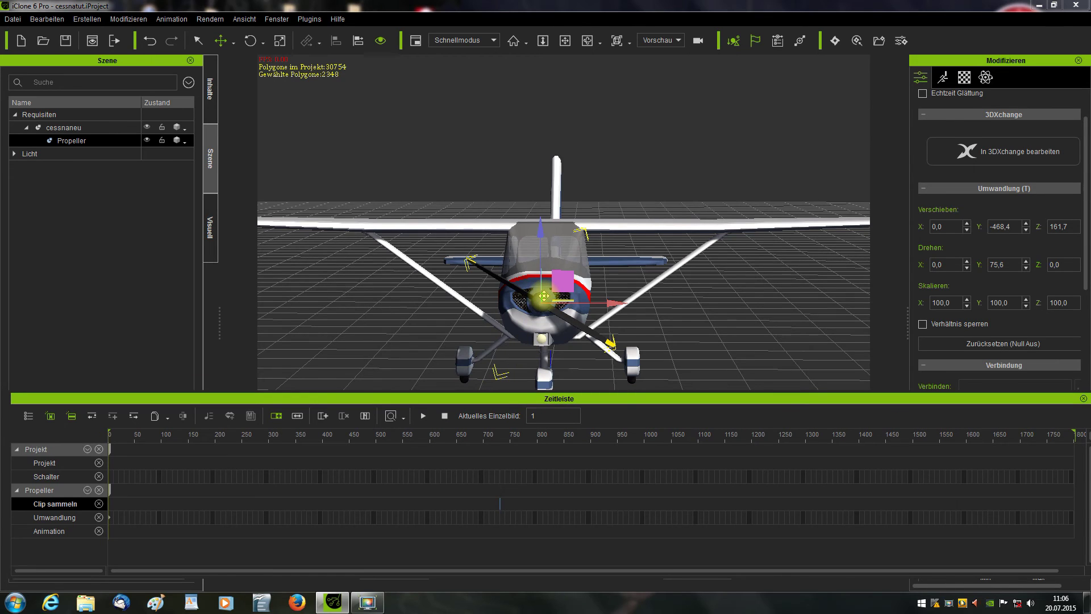
right_click(544, 296)
mouse_move(569, 352)
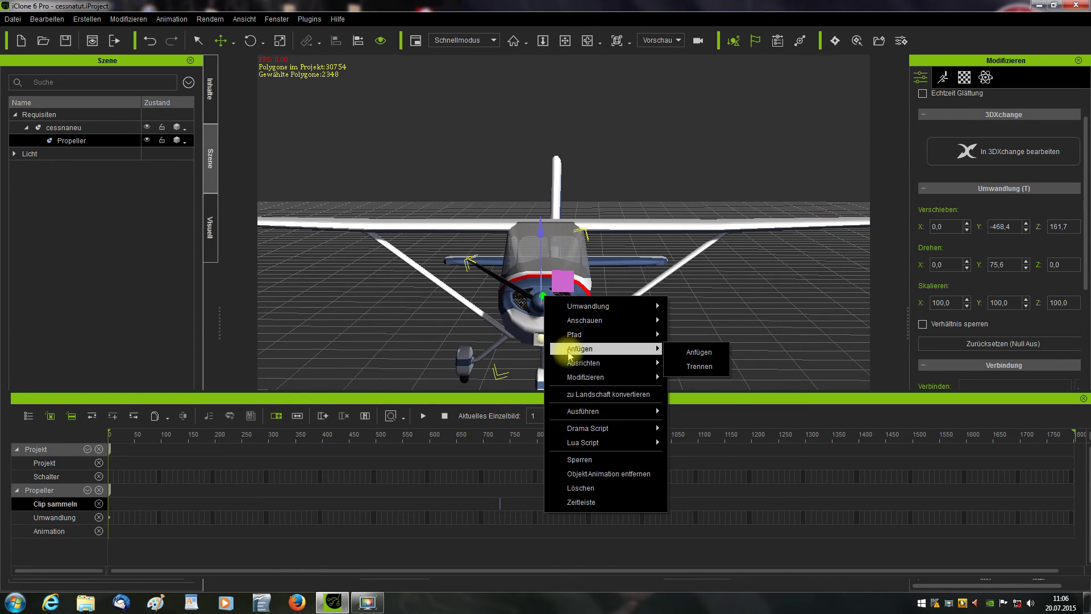
mouse_move(577, 413)
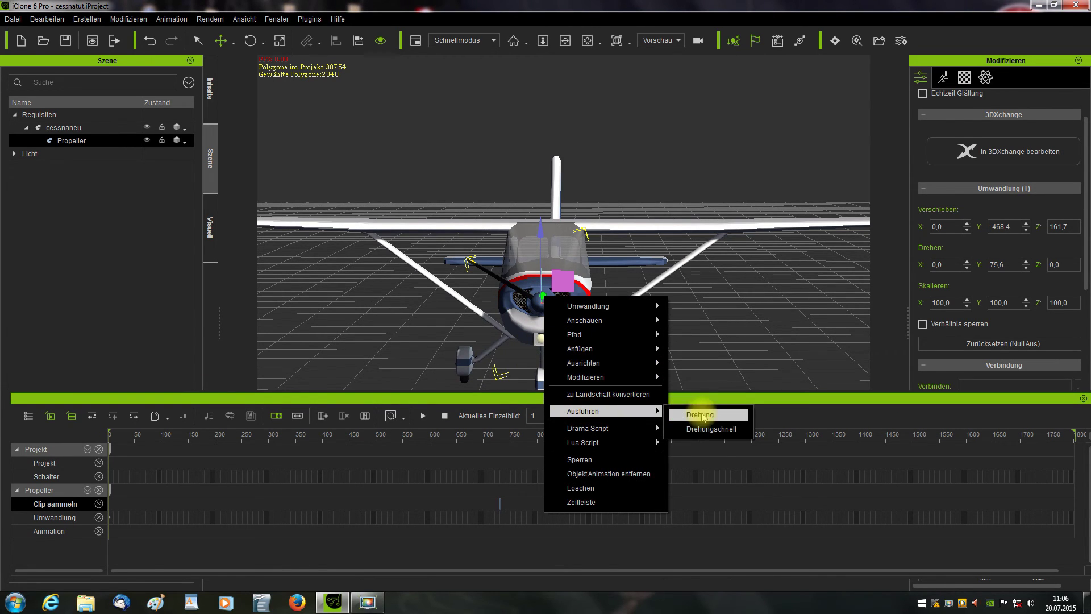
click(708, 429)
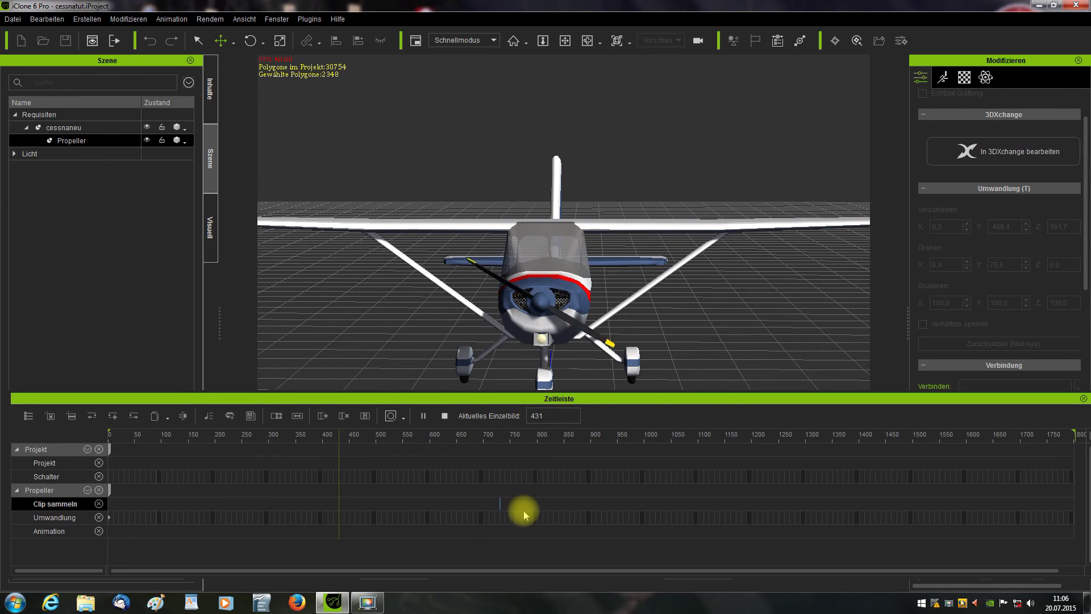
key(l)
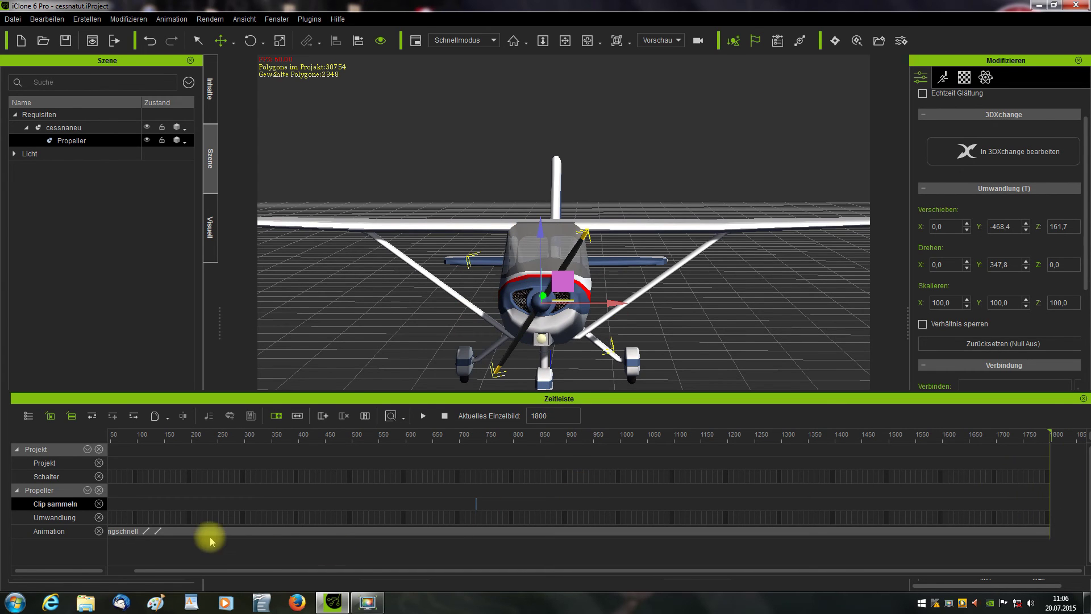
Select the Drehungschnell clip on the Animation track, play it back from the start, and stop
click(209, 531)
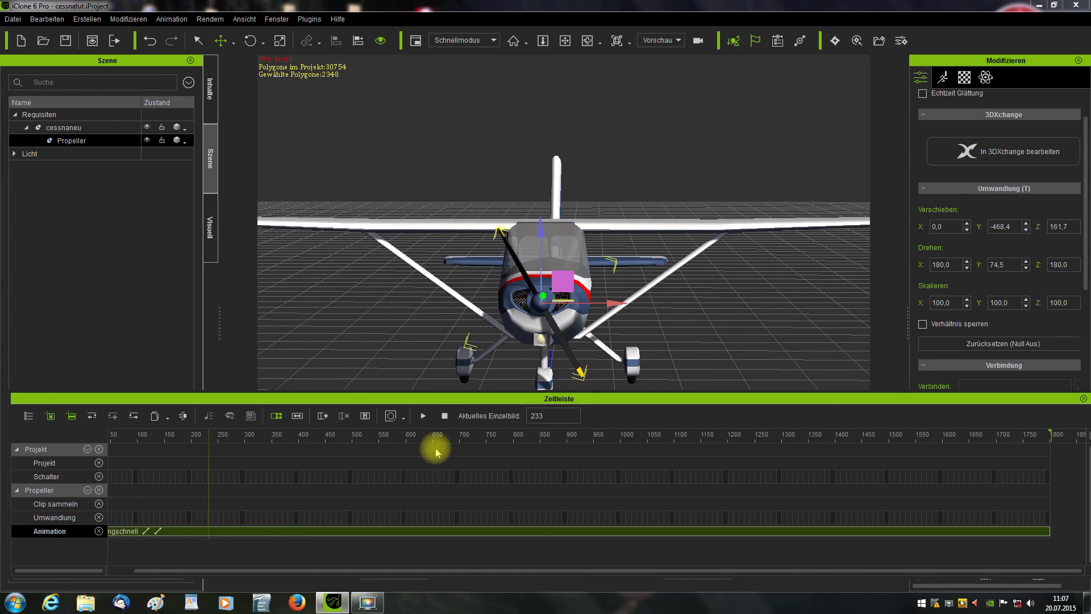
click(444, 417)
click(422, 417)
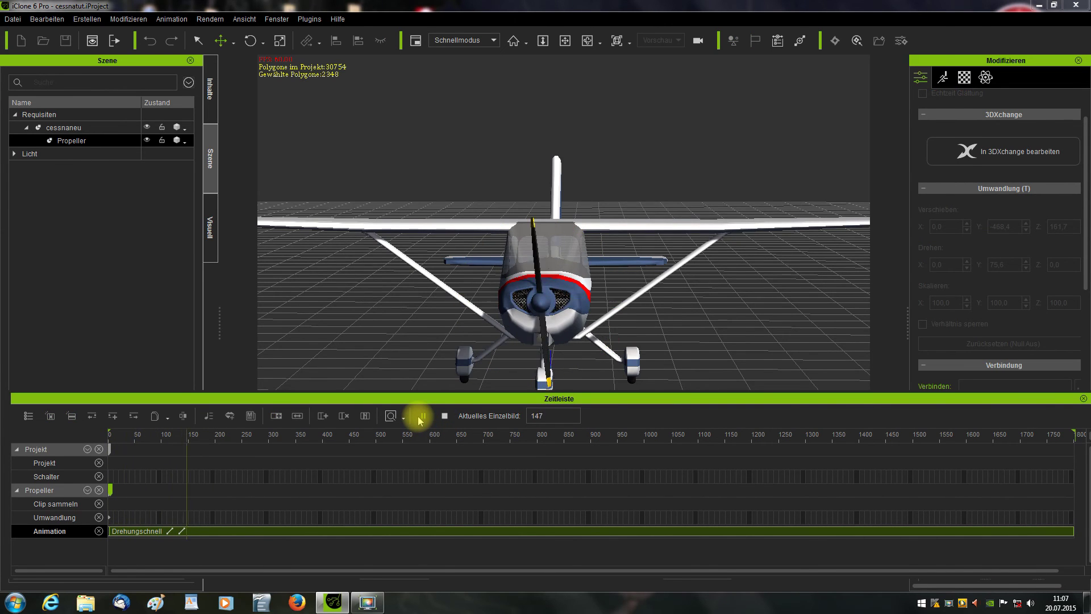
click(444, 417)
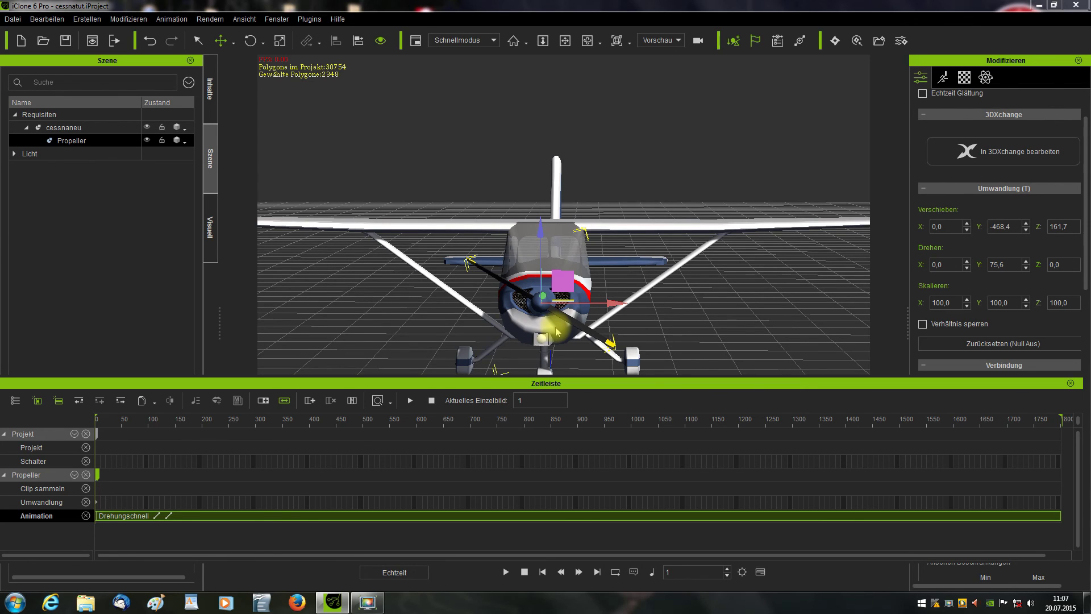
Close the timeline window
drag(574, 383, 574, 413)
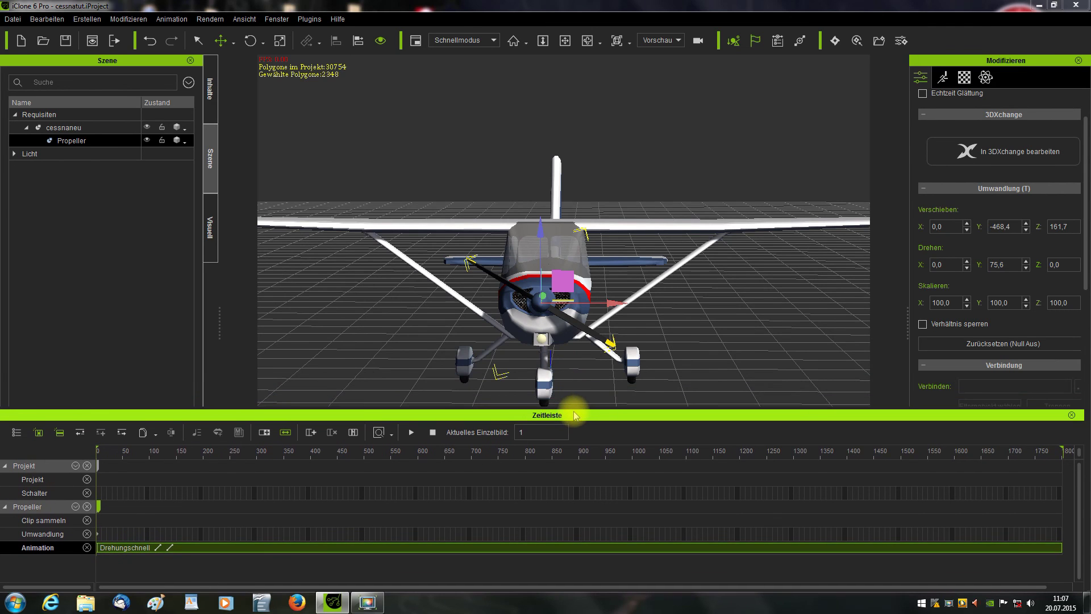
click(1072, 414)
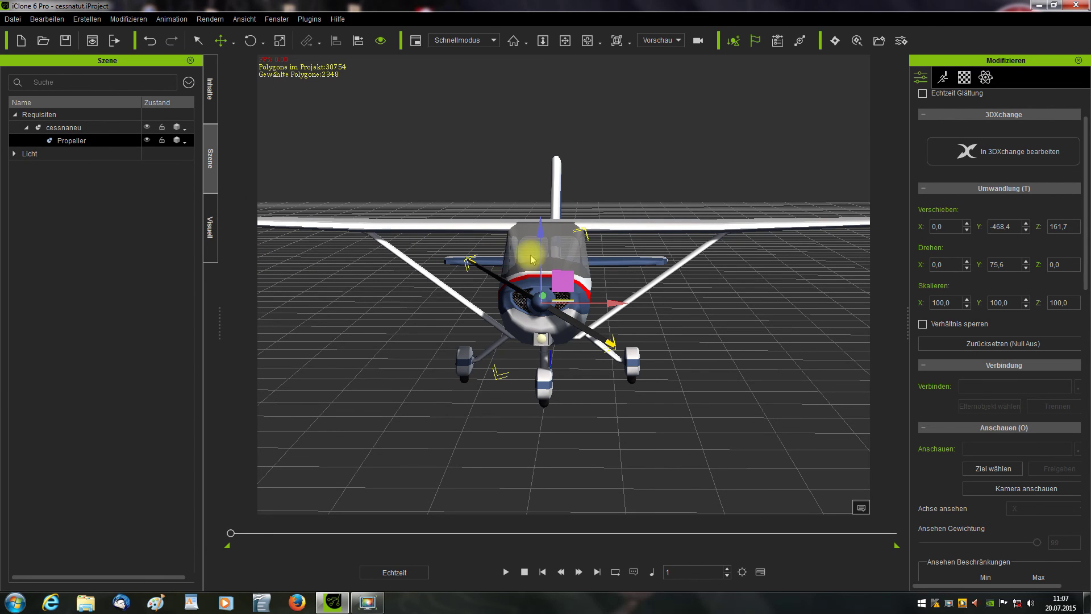
Select the cessnaneu aircraft in the scene and show its material settings
click(585, 40)
drag(621, 139, 623, 204)
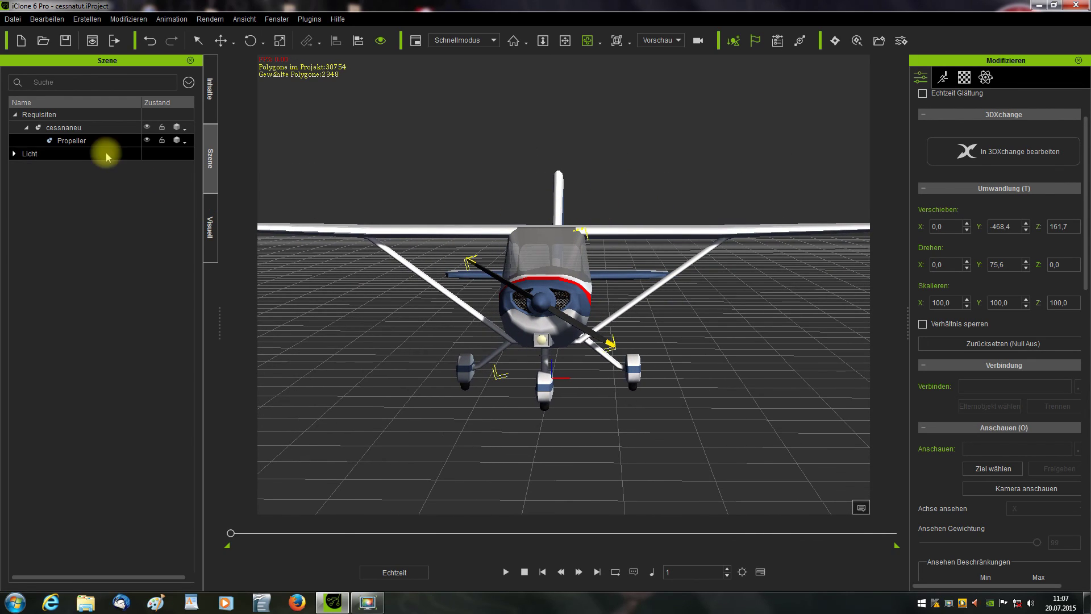
click(87, 132)
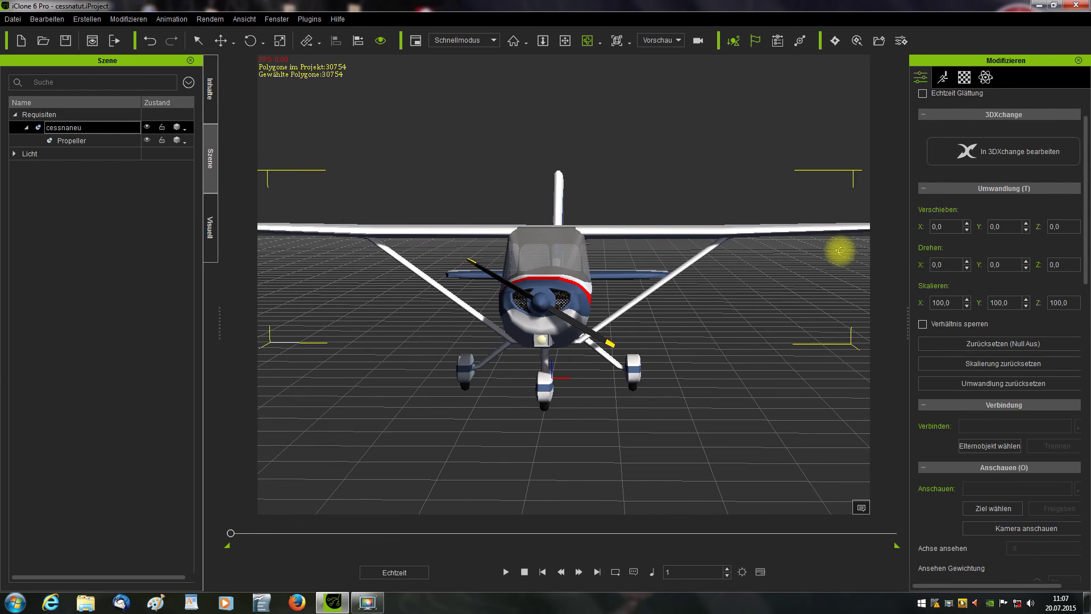
click(965, 76)
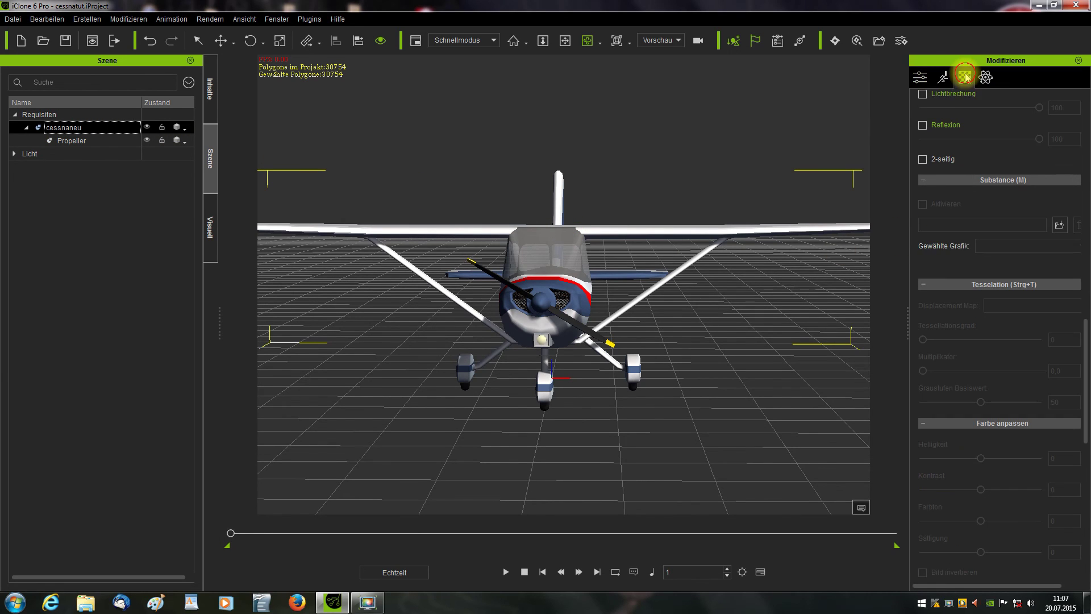
Pick the cockpit windshield's material from the aircraft and lower its opacity (Deckkraft) to 20 to make the glass more transparent
drag(1087, 338, 1044, 108)
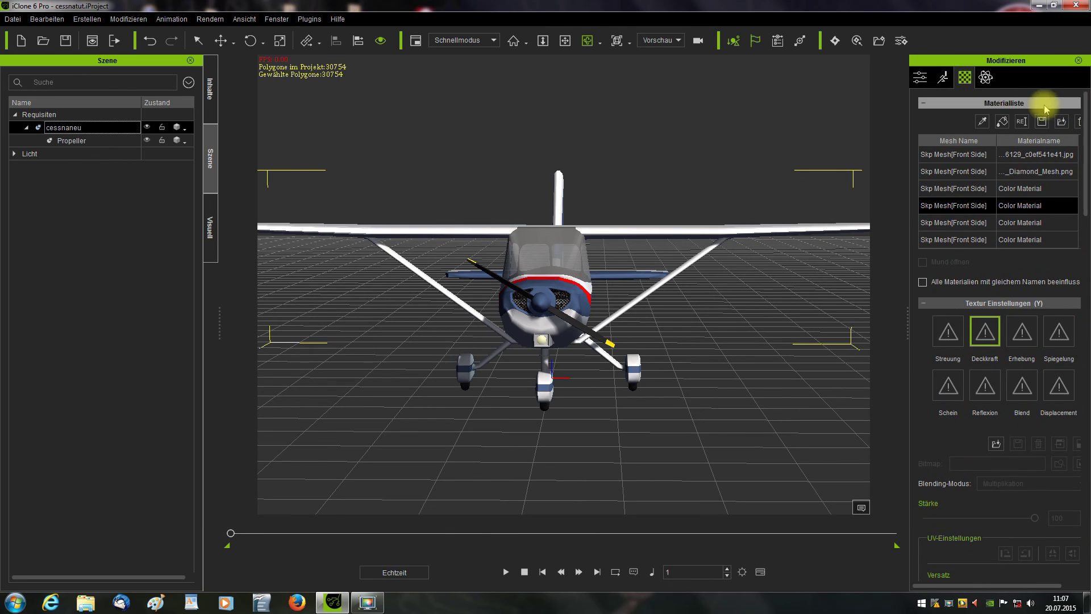
click(981, 121)
click(557, 245)
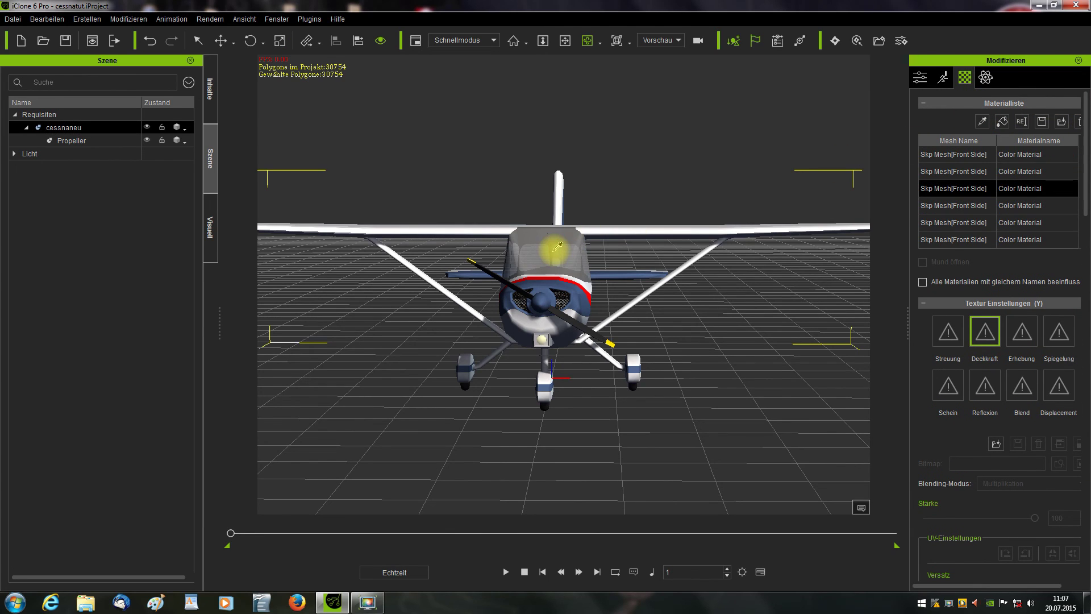
drag(1087, 211, 1086, 233)
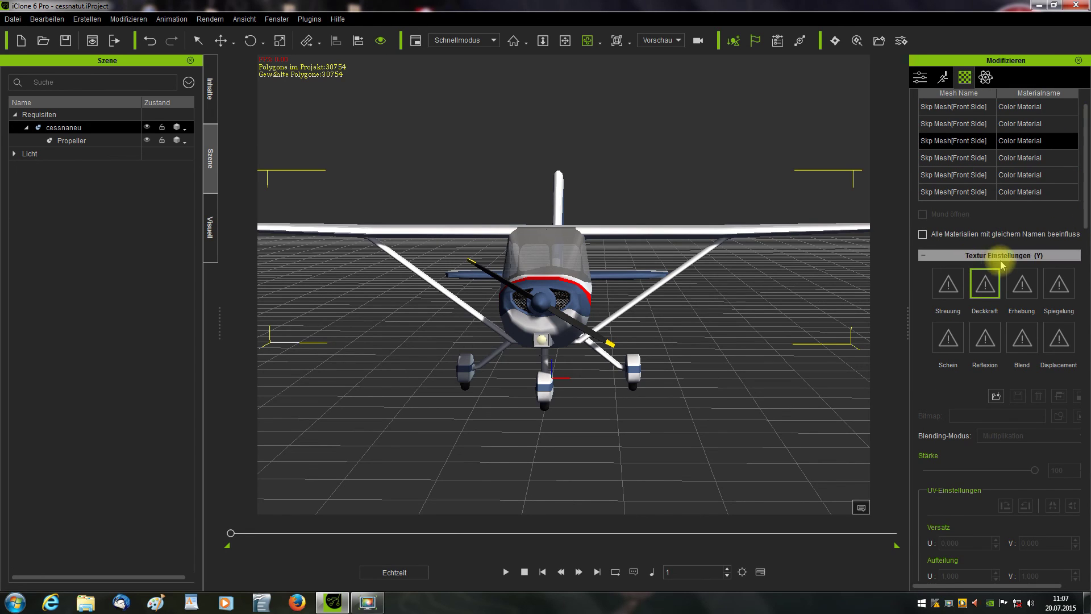
drag(1086, 224, 1083, 345)
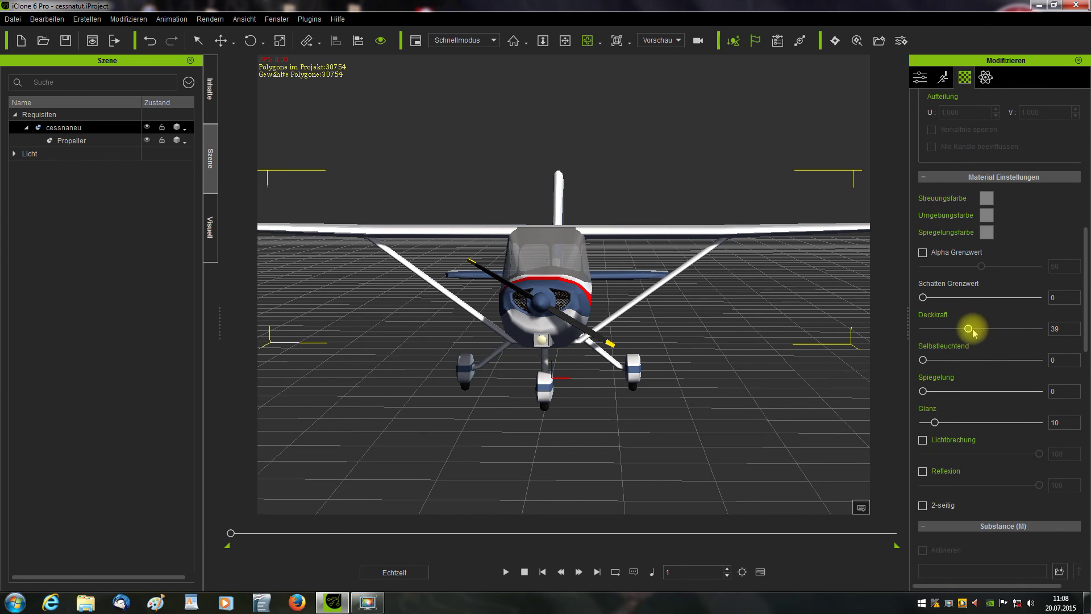
drag(964, 332, 959, 332)
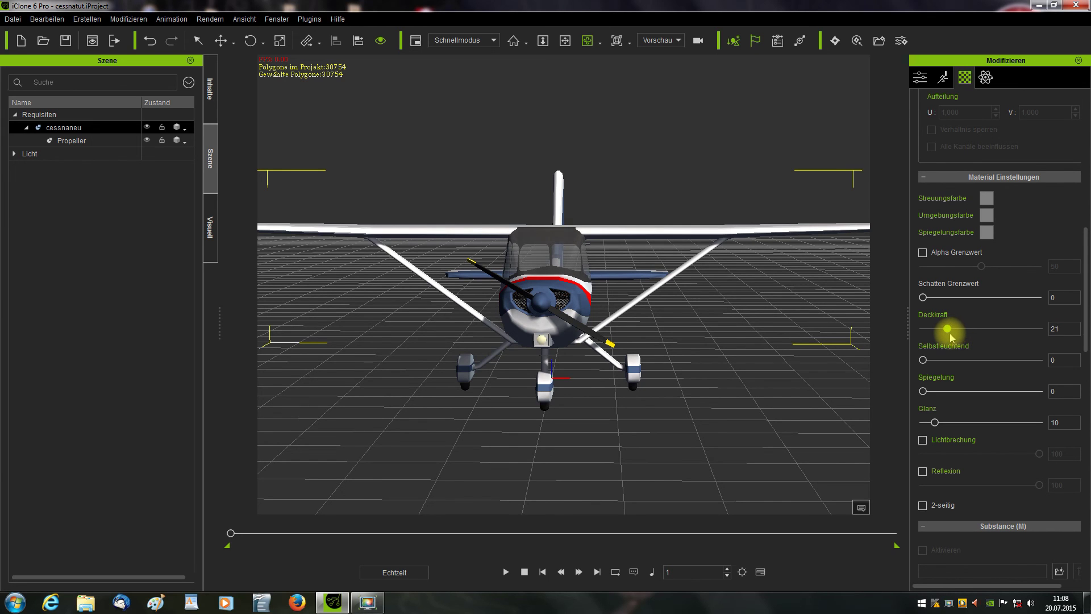
drag(669, 131, 683, 306)
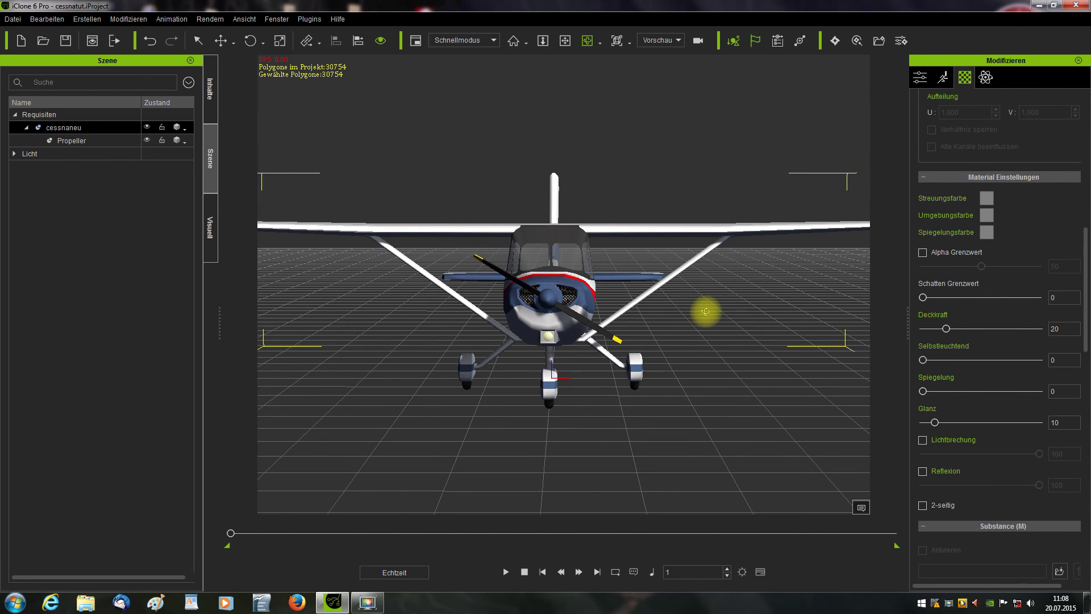